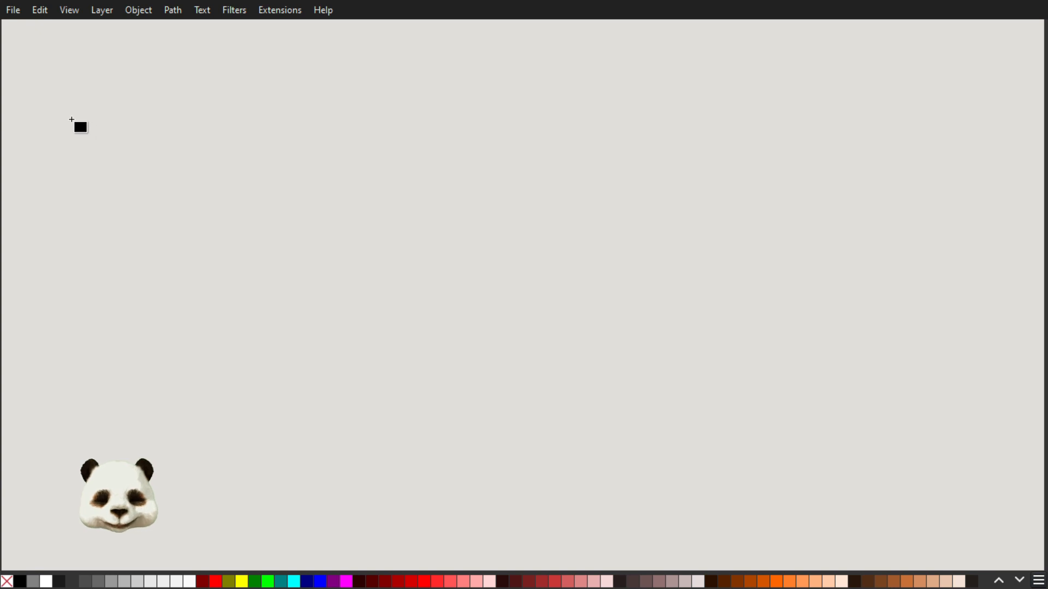
Draw a wide black rectangle in the canvas's upper-left area and add a Component Transfer effect in the Filter Editor.
drag(61, 116, 457, 214)
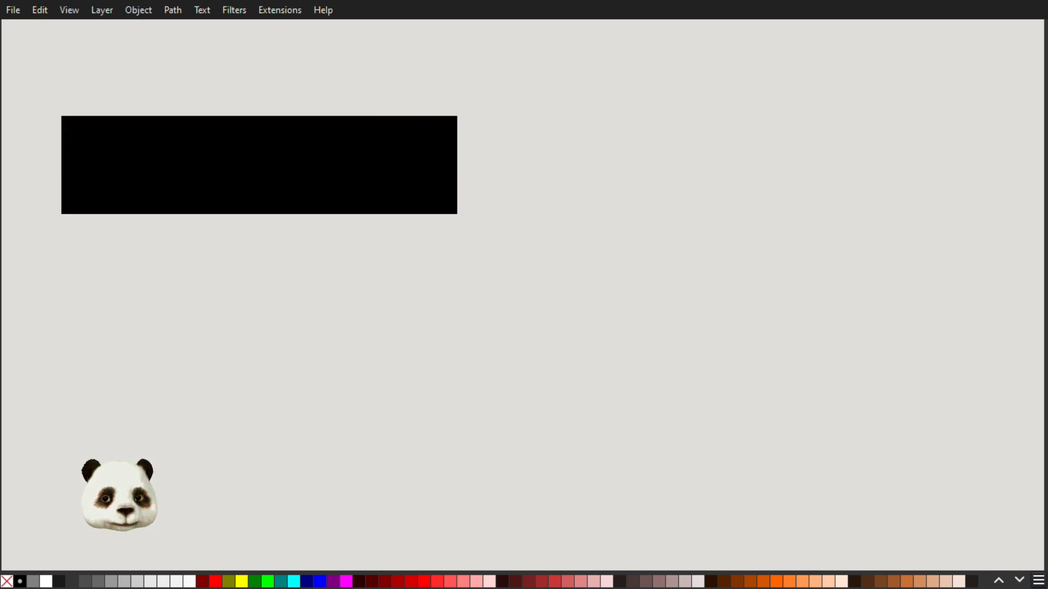
key(ctrl+shift+l)
drag(732, 52, 708, 40)
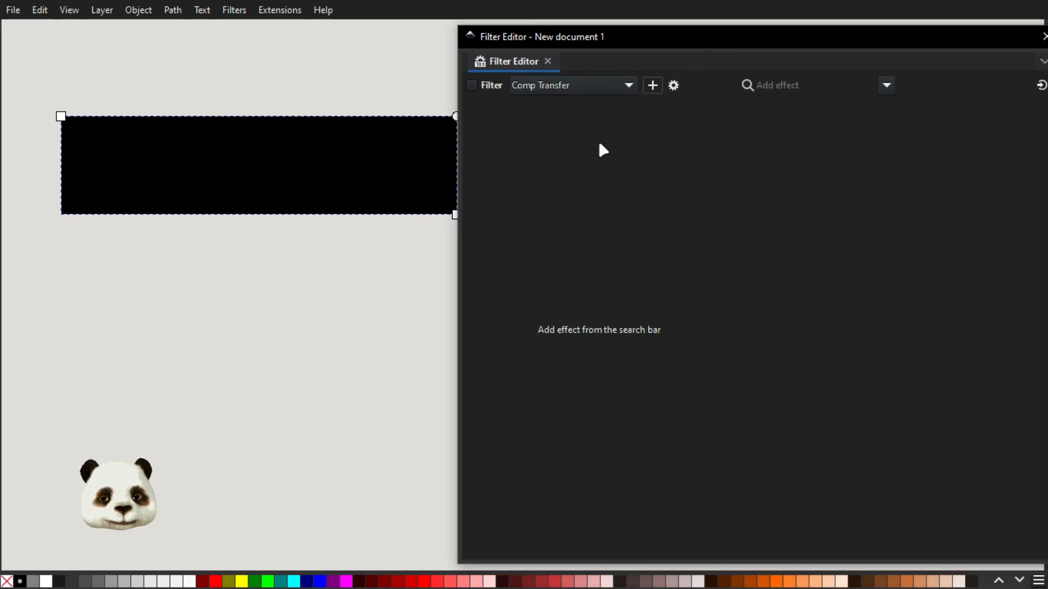
click(887, 85)
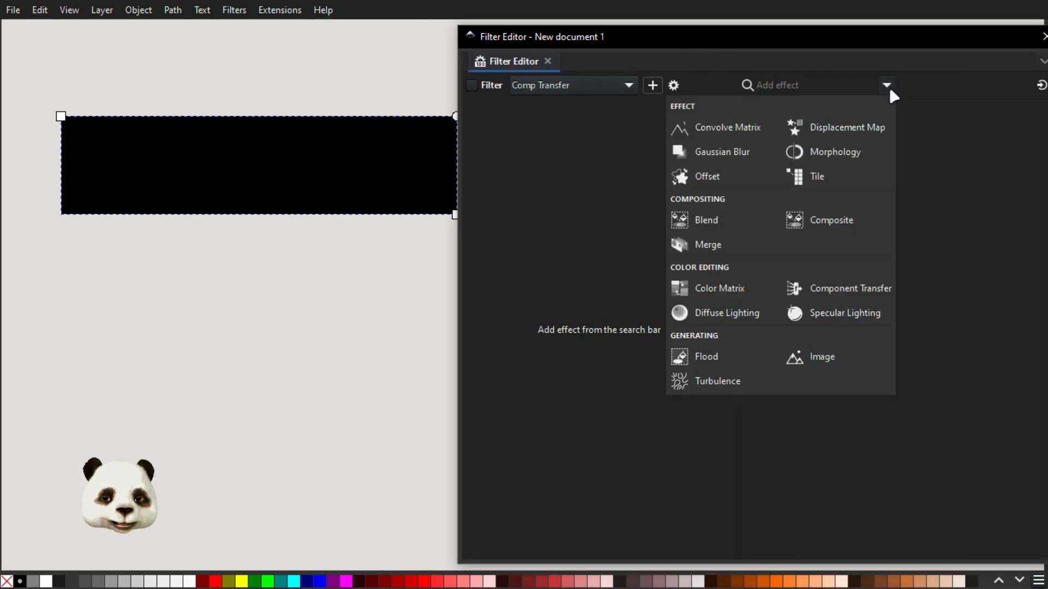
click(831, 290)
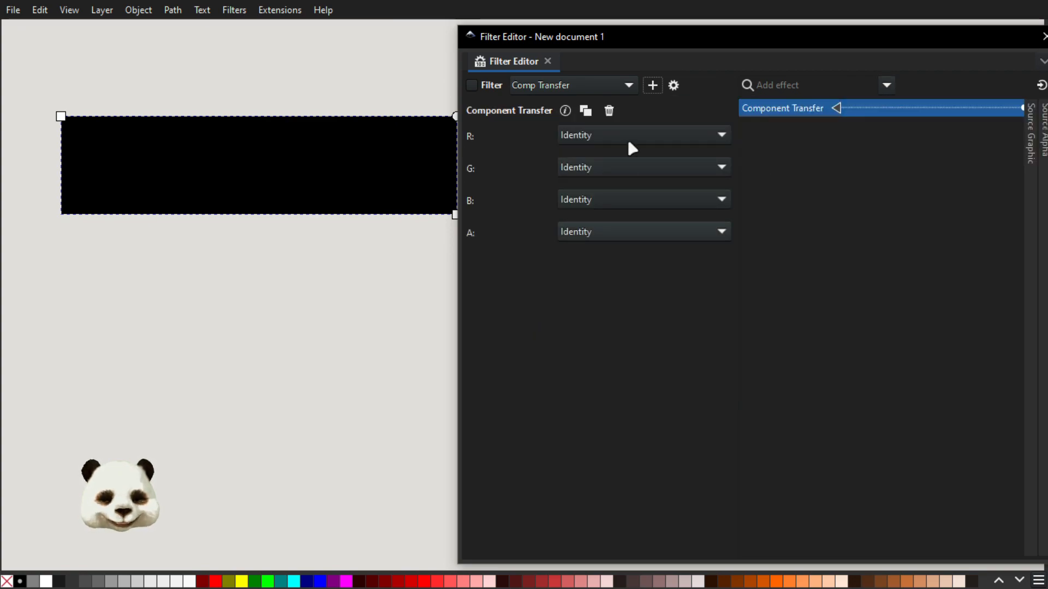
Set the red channel's transfer function to Discrete Values, trying Table Lookup first.
click(606, 143)
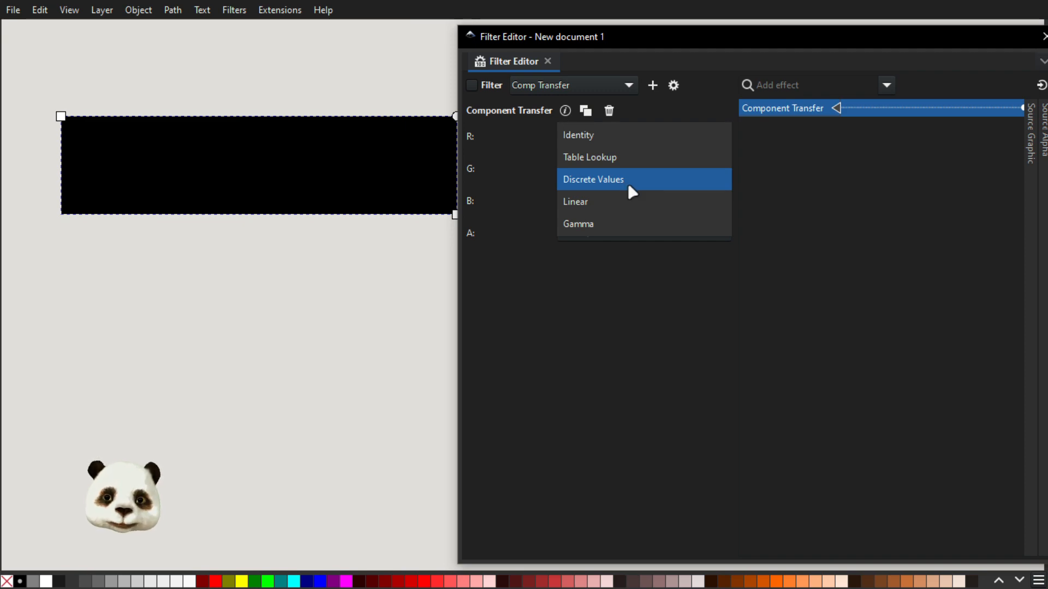
click(617, 159)
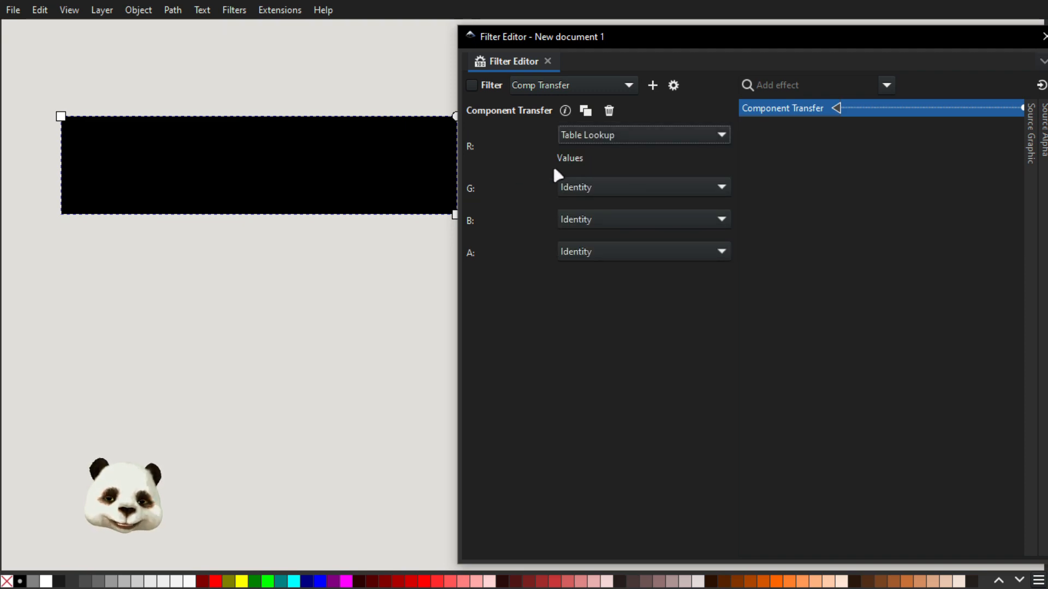
click(614, 144)
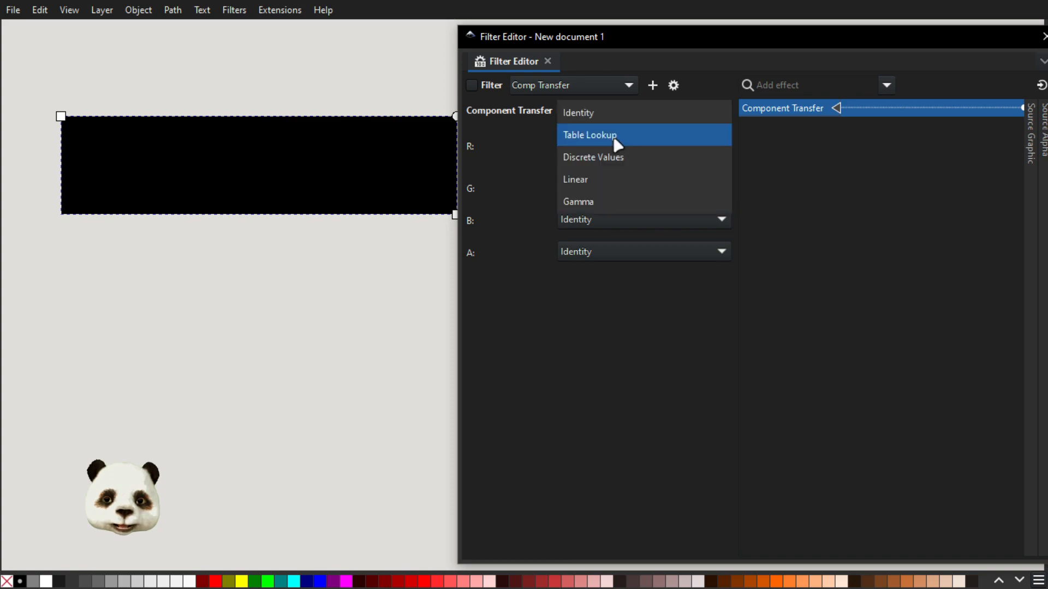
click(594, 158)
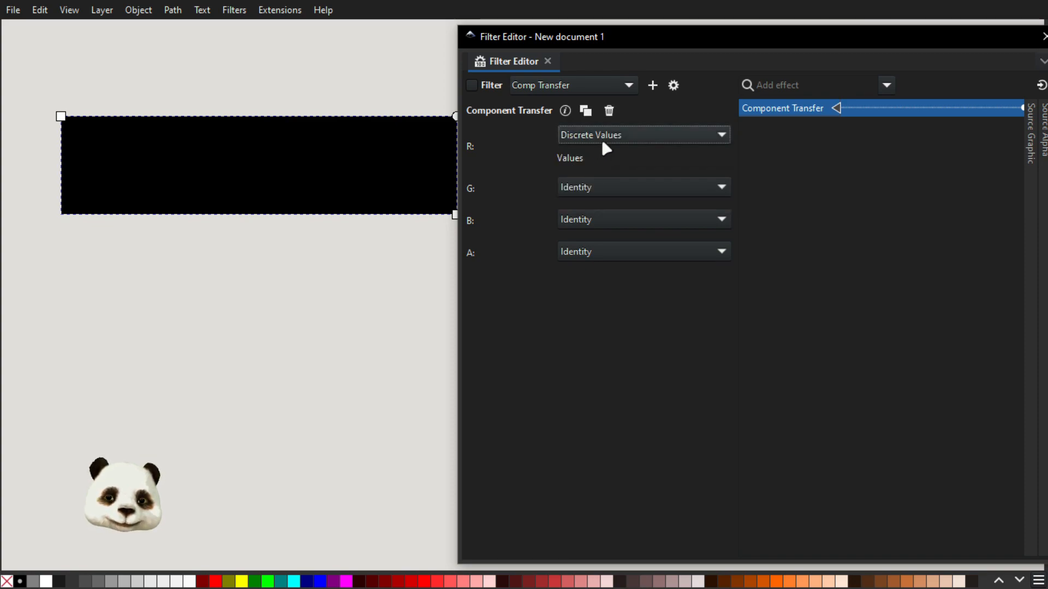
click(603, 143)
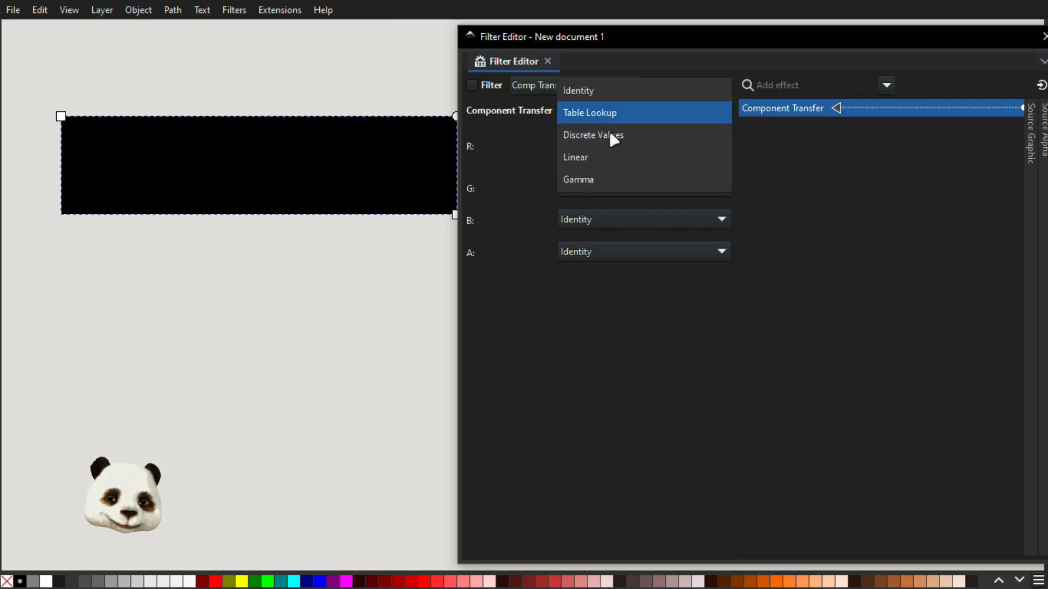
click(596, 136)
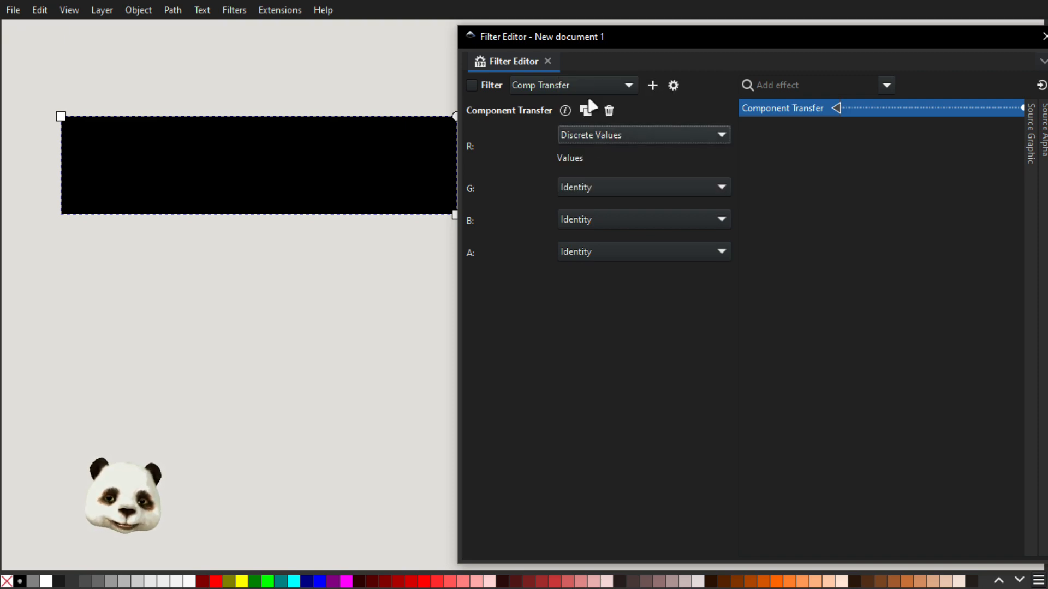
drag(550, 35, 590, 33)
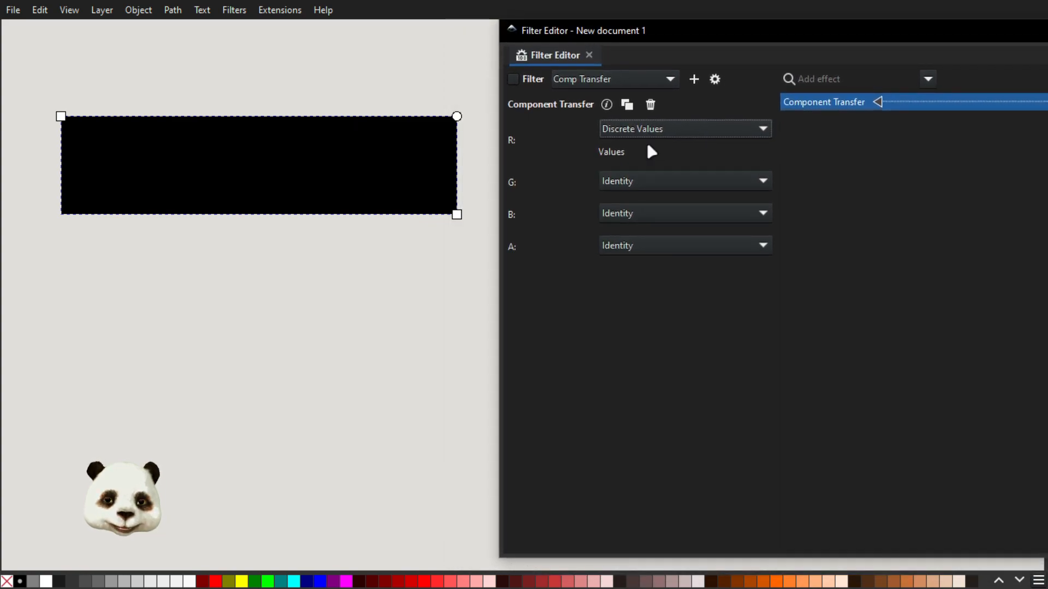
Enter 0.1 as the red channel's discrete value.
click(657, 152)
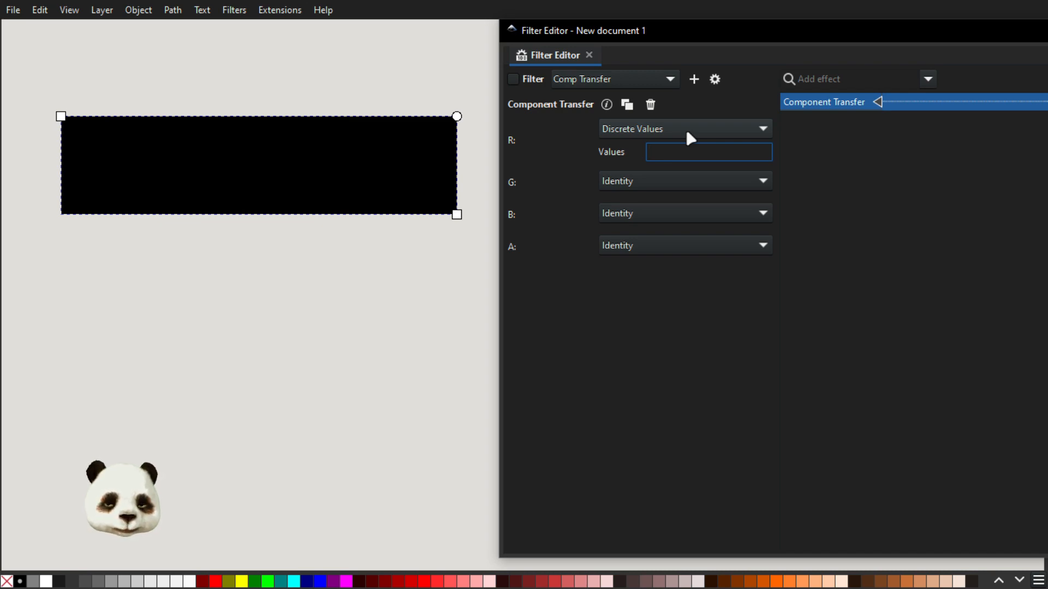
text(01)
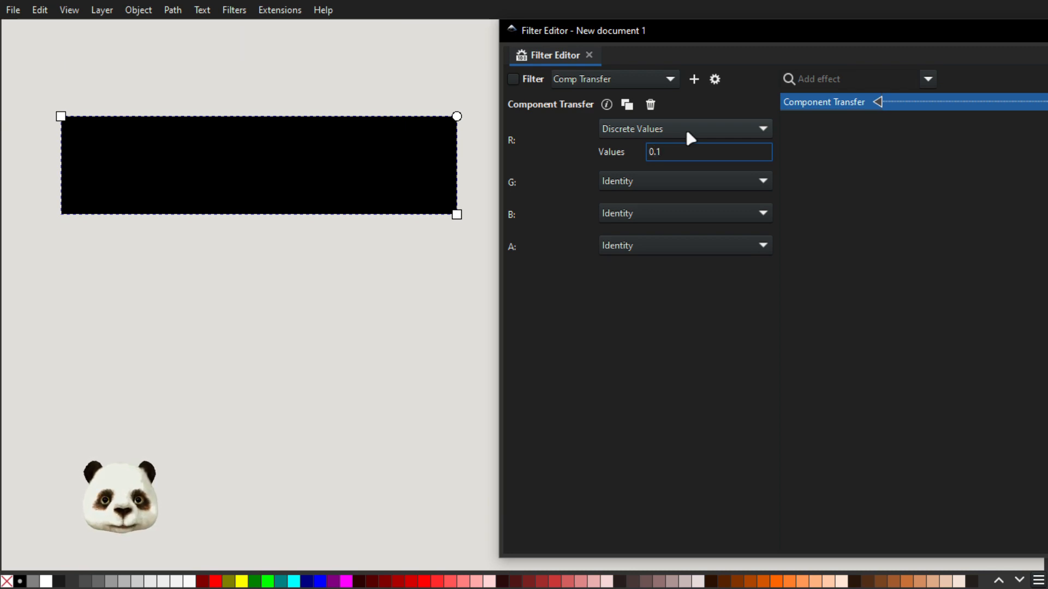
click(842, 164)
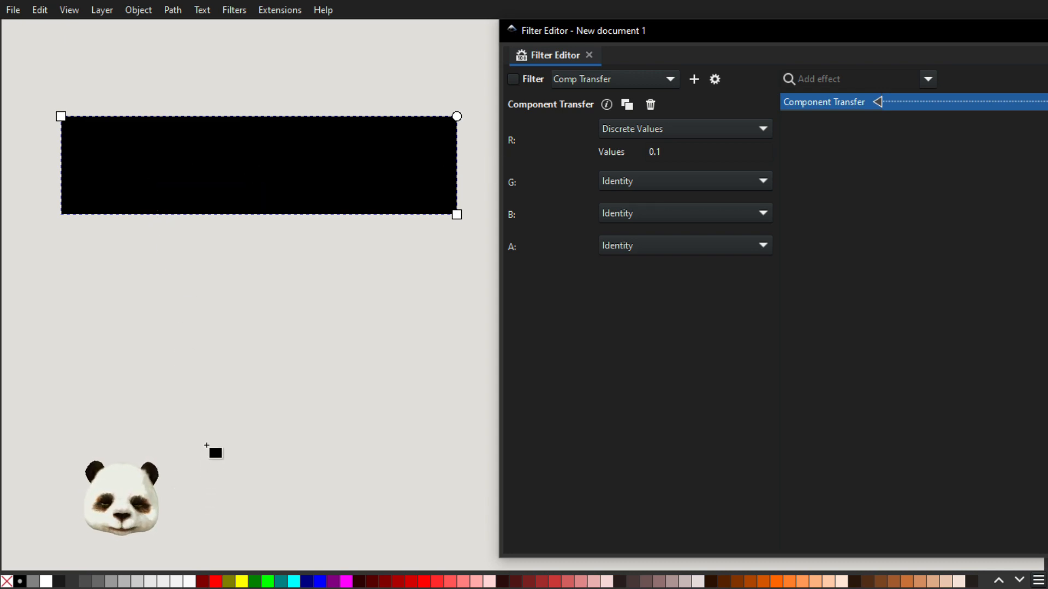
Apply a horizontal linear gradient to the rectangle, running from a bright red start stop to a dark red end stop.
key(t)
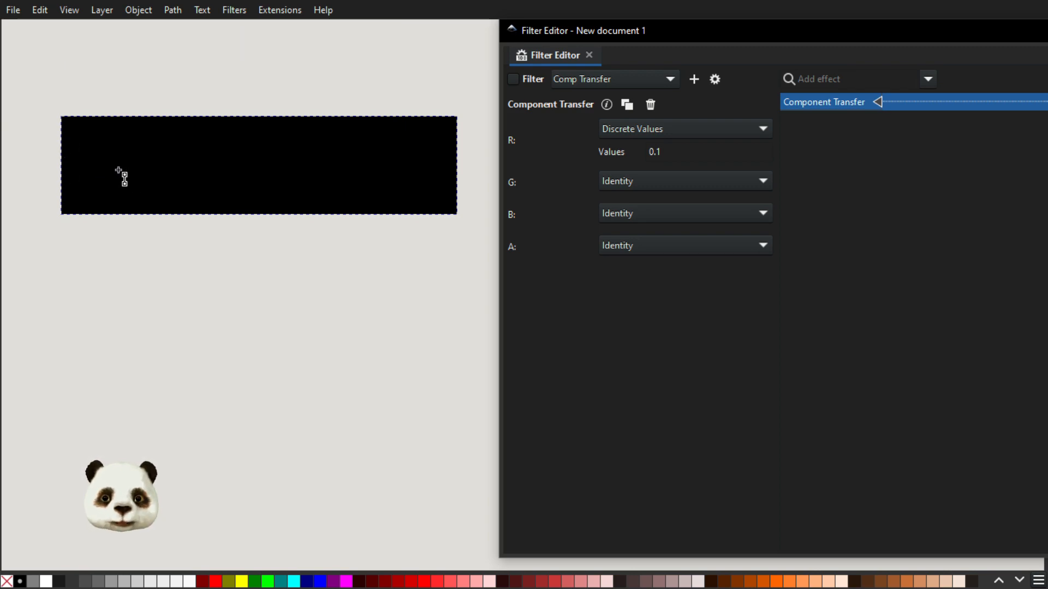
double_click(120, 169)
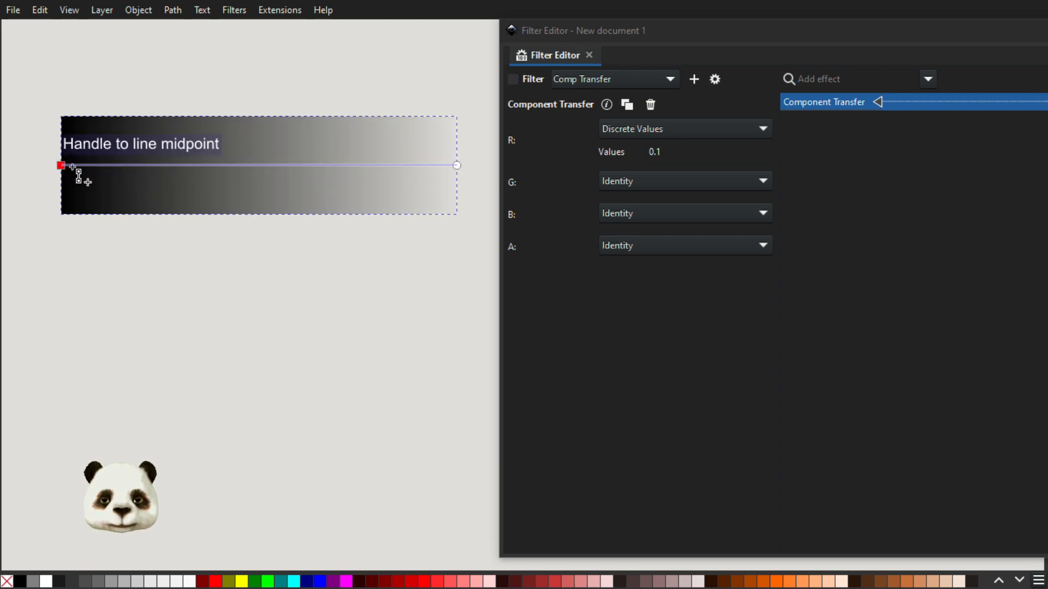
click(658, 152)
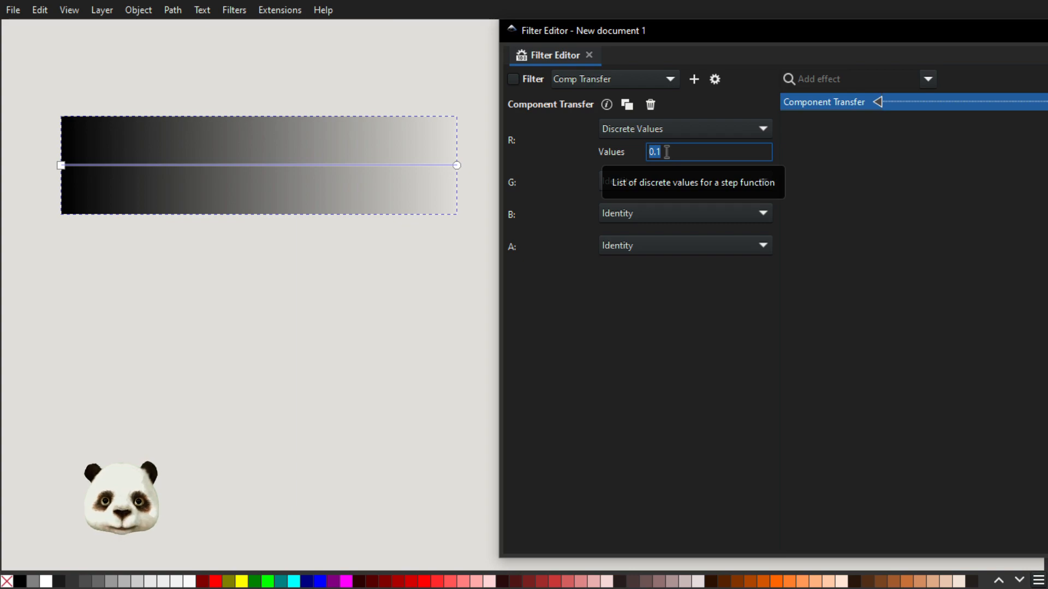
click(62, 166)
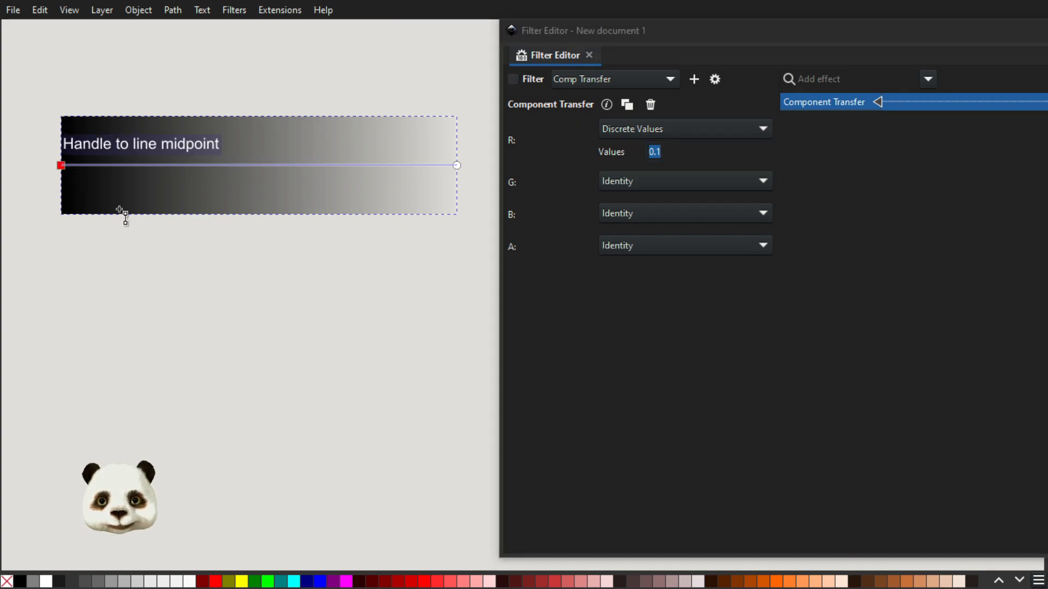
click(216, 581)
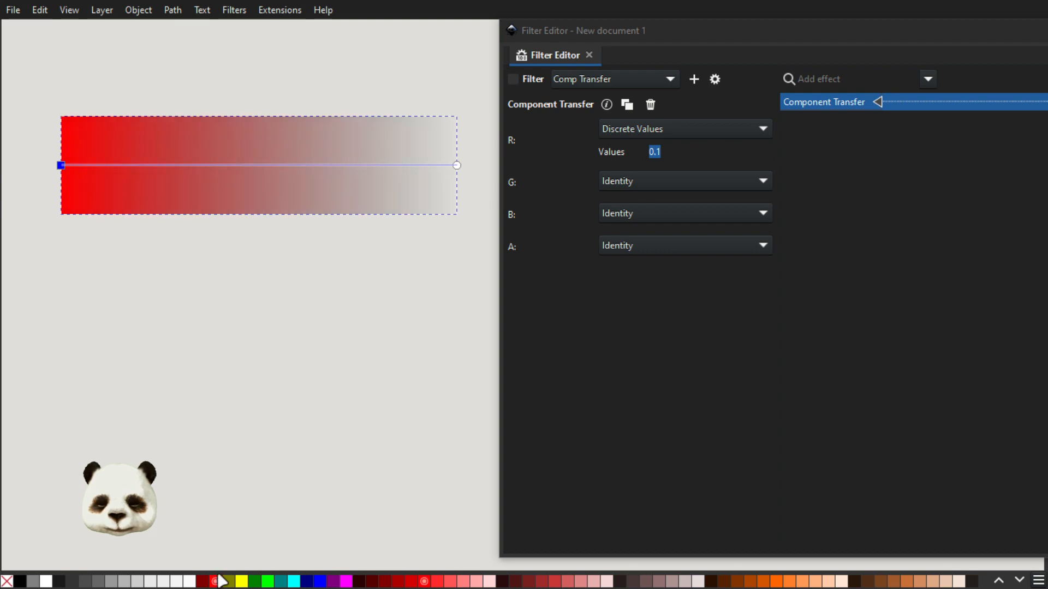
click(458, 167)
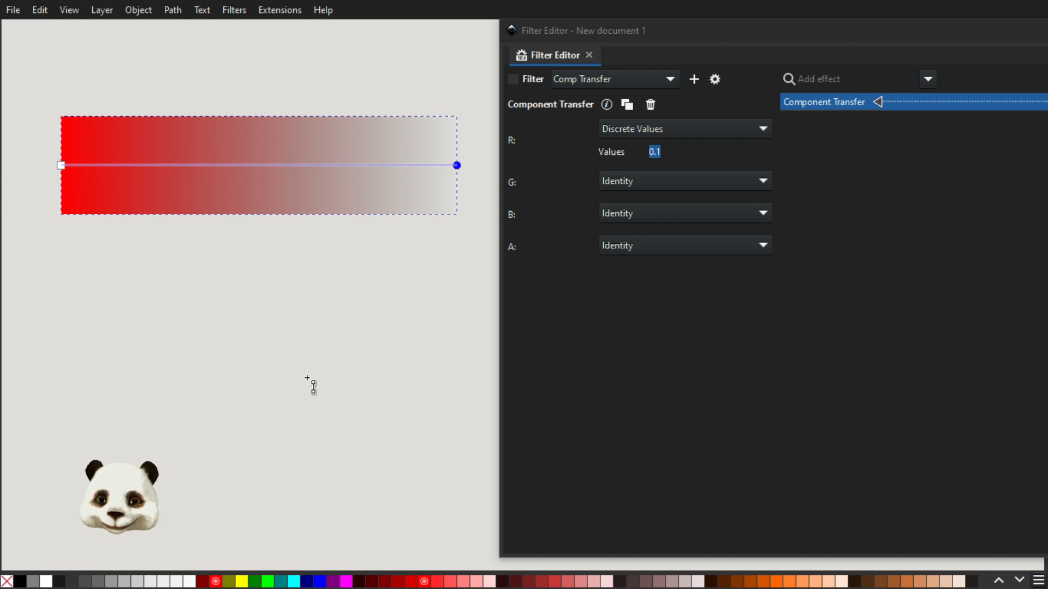
click(203, 582)
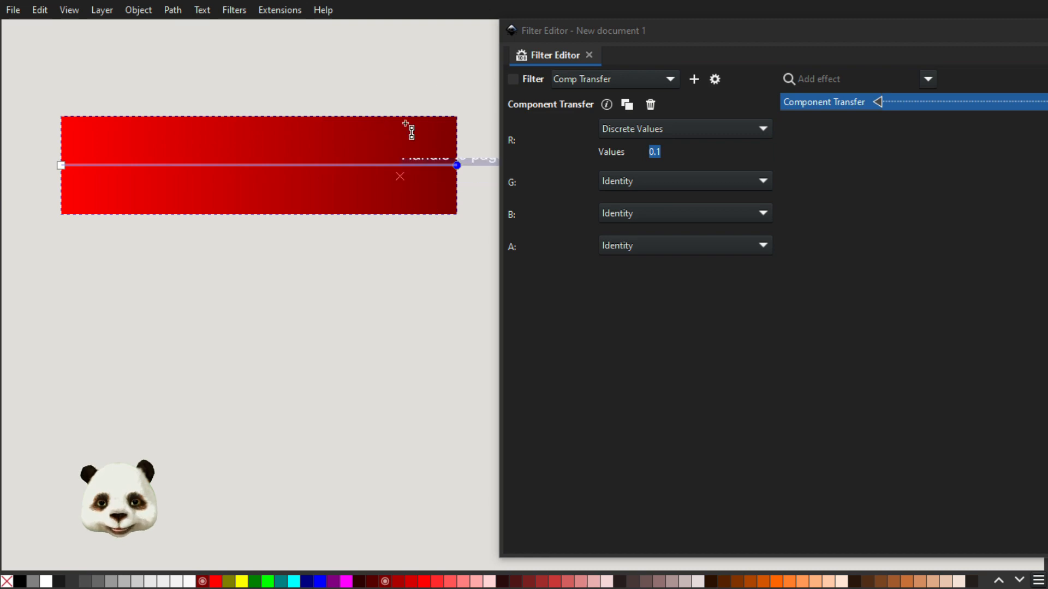
Replace the red channel's discrete values with "1 .5" and enable the filter on the rectangle.
click(685, 153)
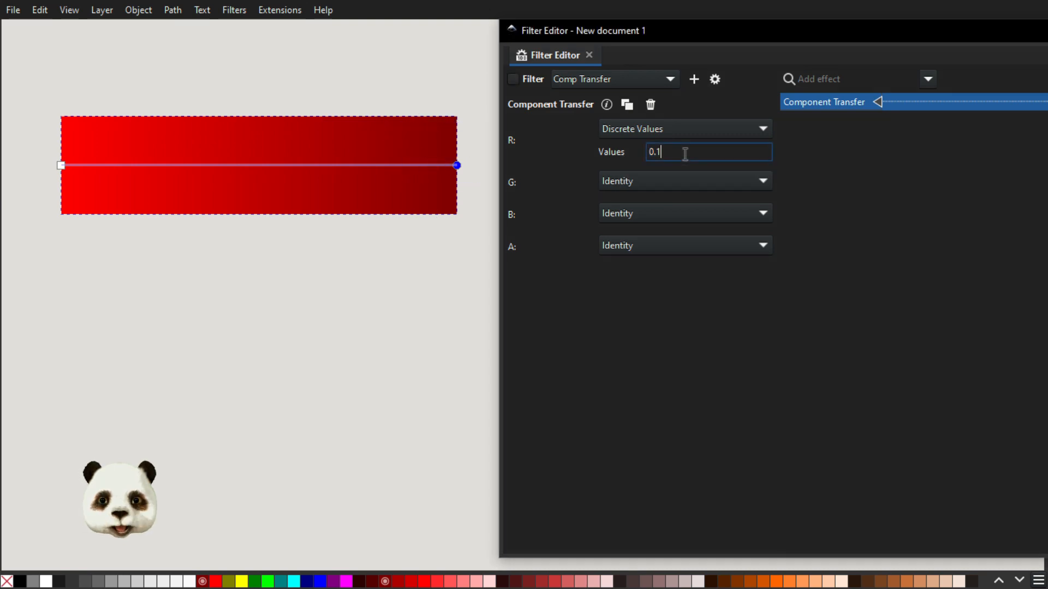
key(shift+Home)
key(BackSpace)
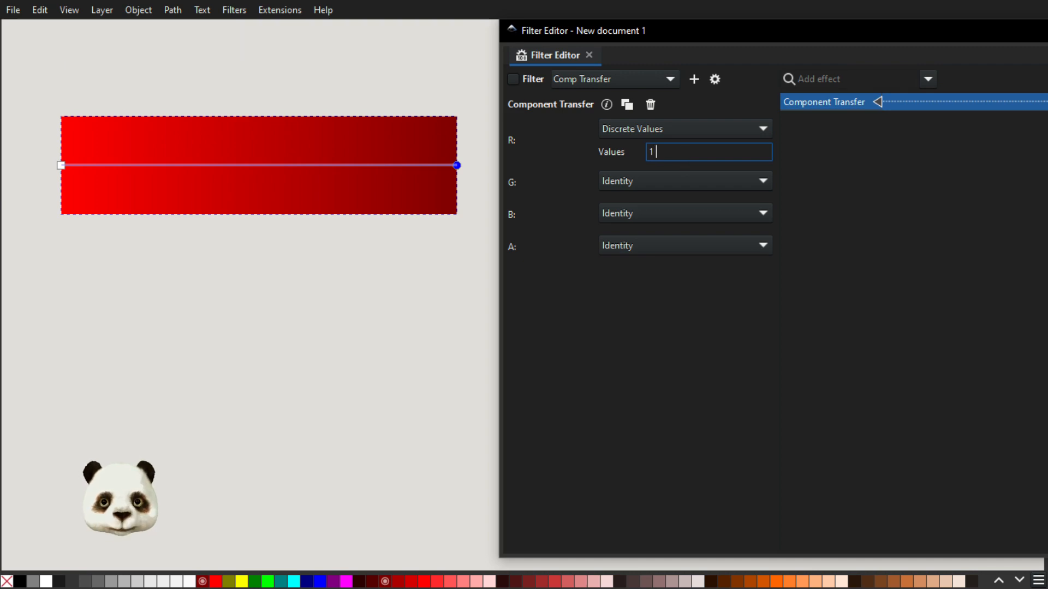
text(.5)
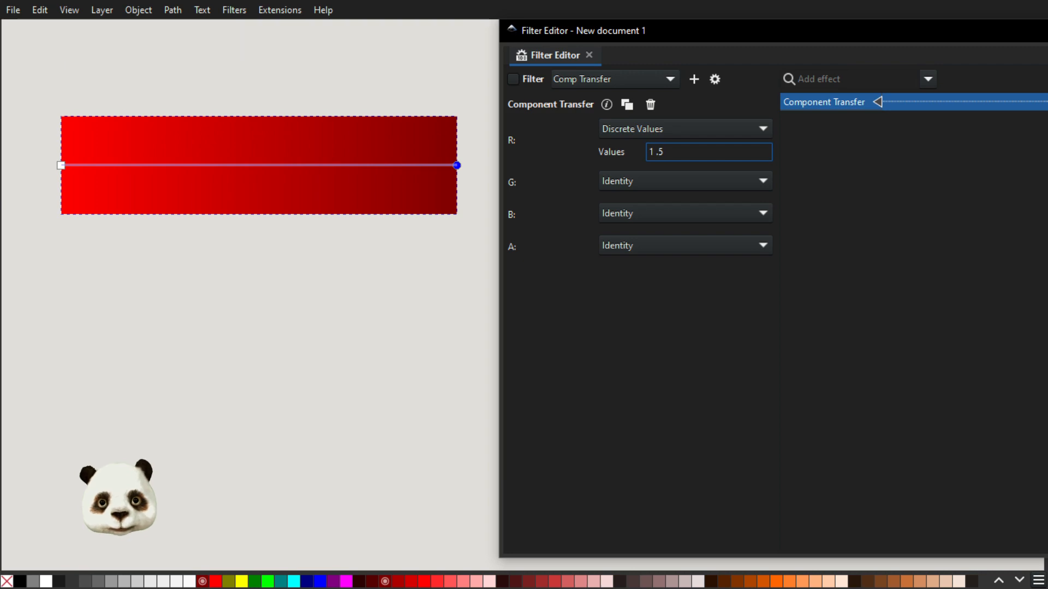
click(511, 79)
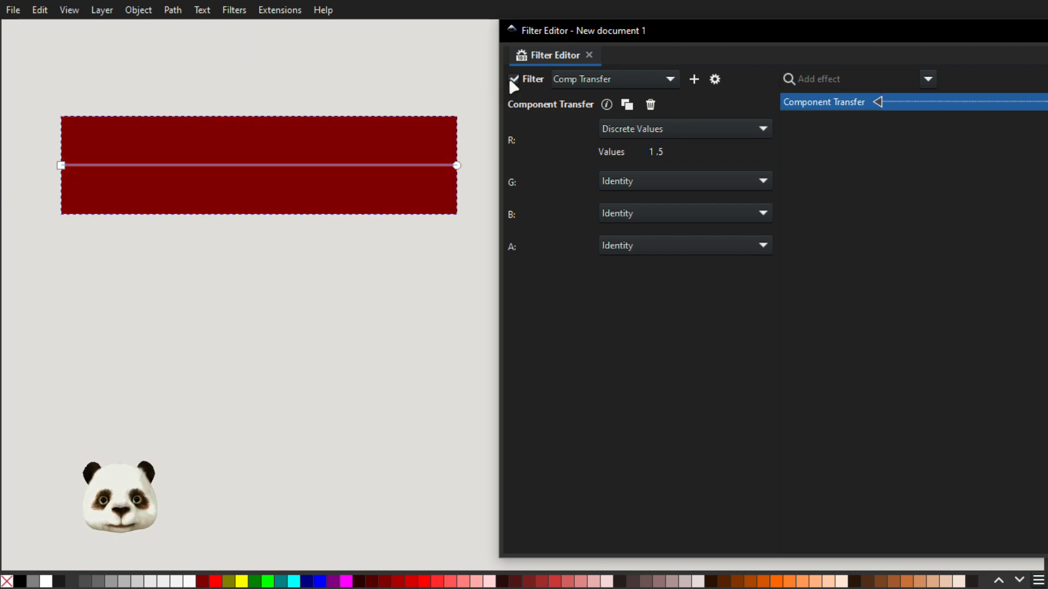
Extend the red channel's discrete values to "1 .5 .3 .9 .7".
click(683, 155)
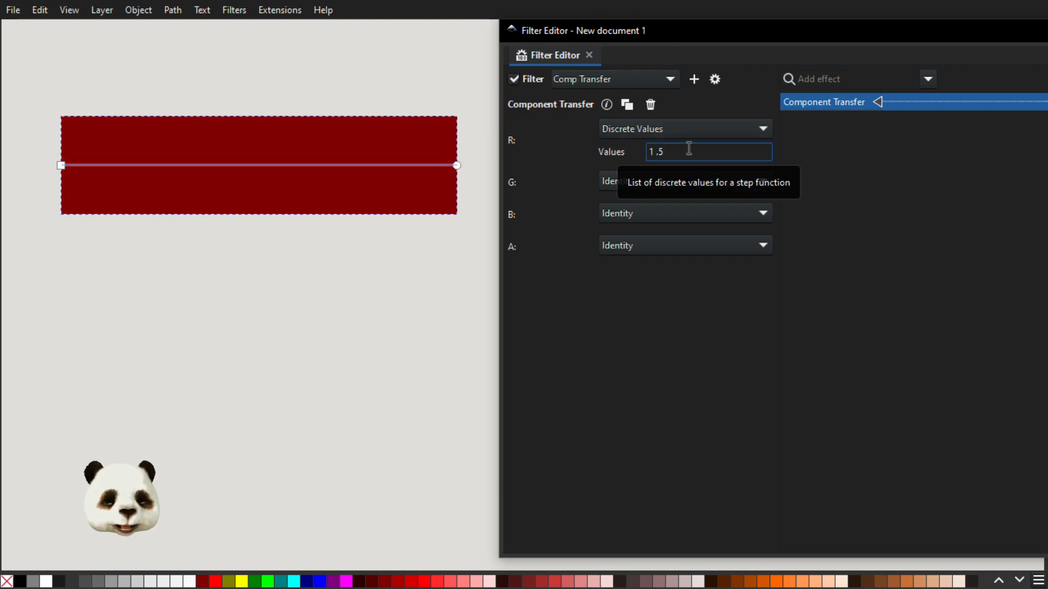
text(.3 )
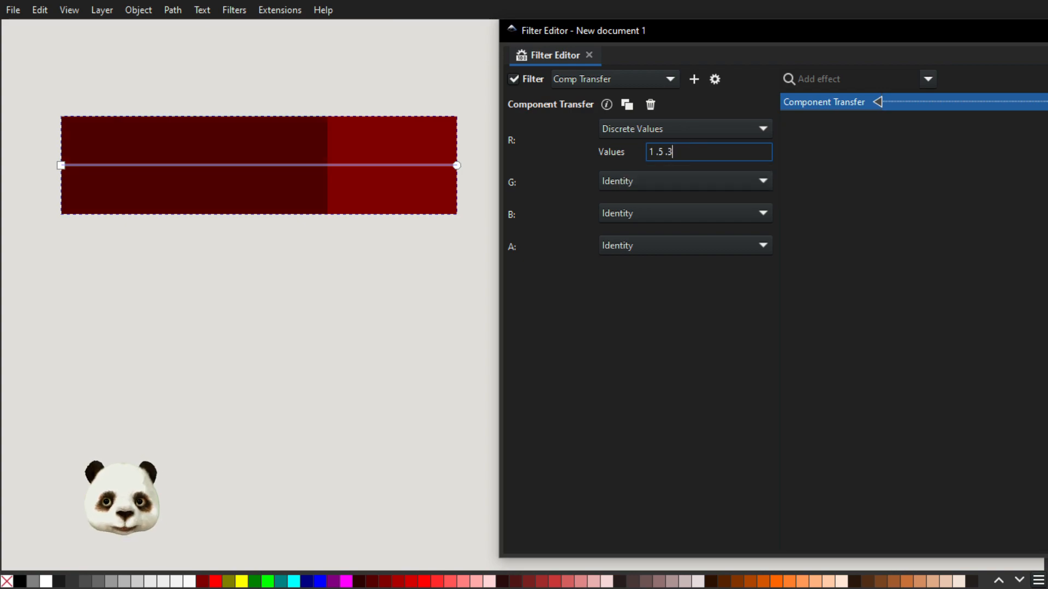
text(.)
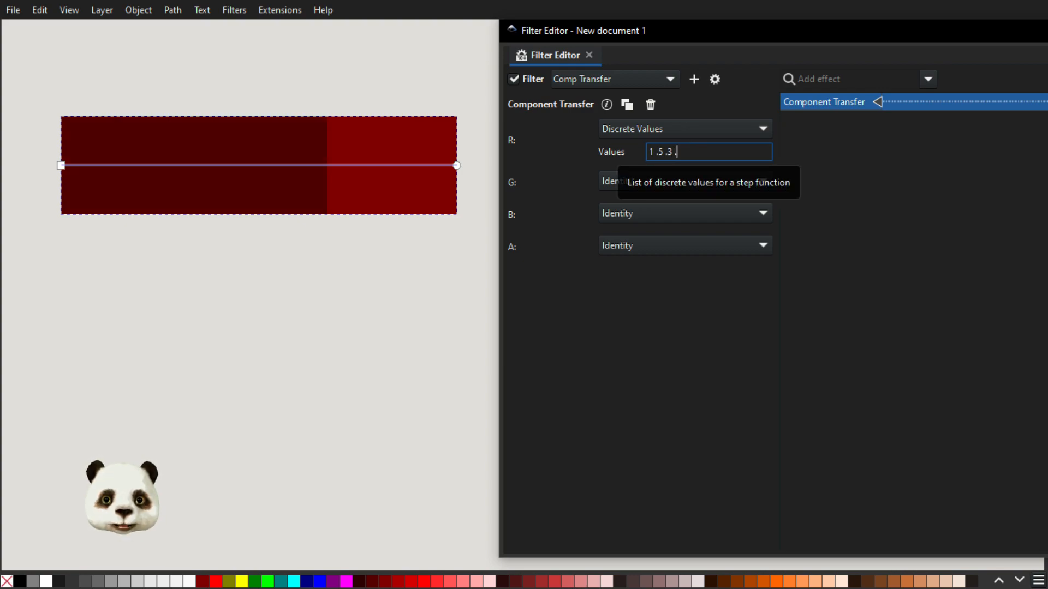
text(9 .)
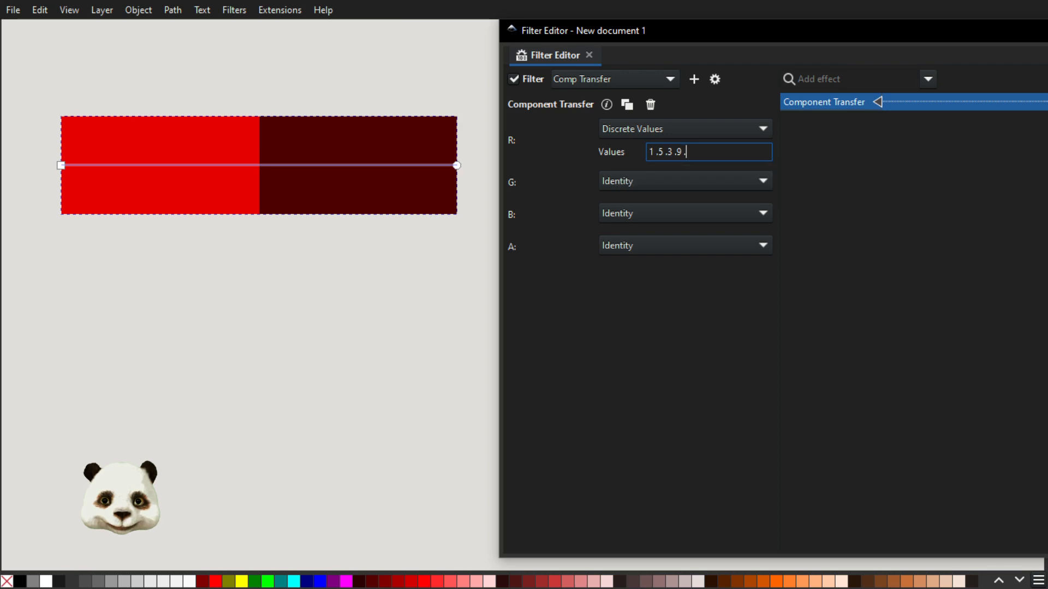
text(7)
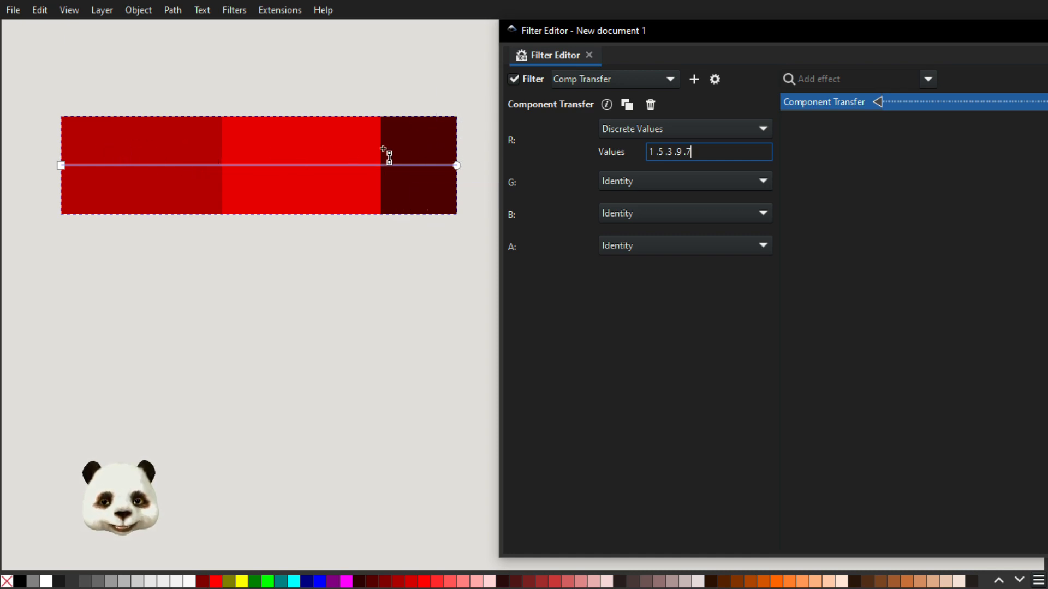
Clear the red channel's discrete values and recolor the gradient's end stop to a near-black gray.
drag(699, 151, 583, 148)
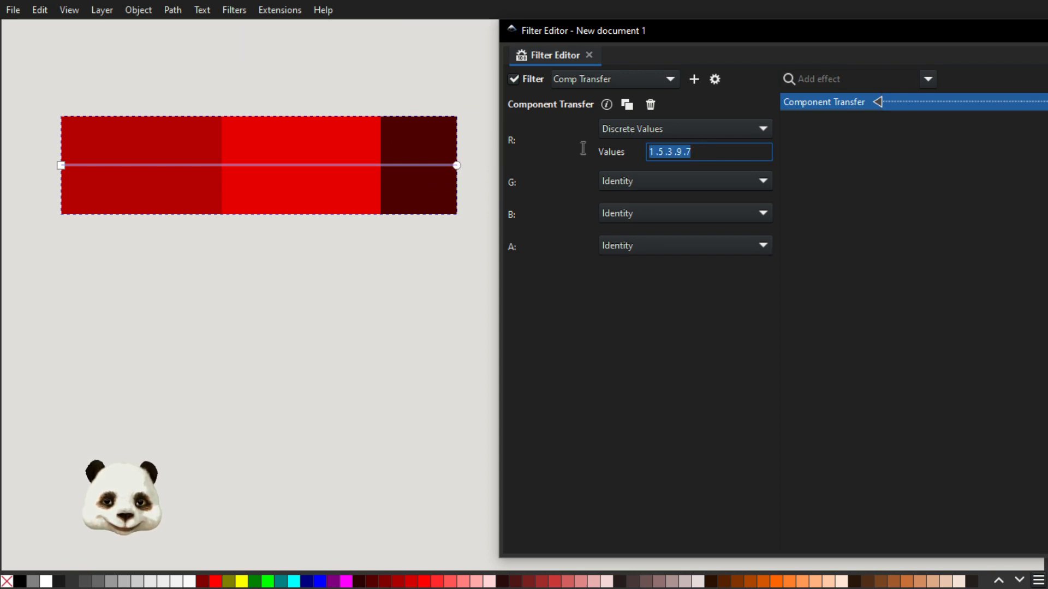
key(BackSpace)
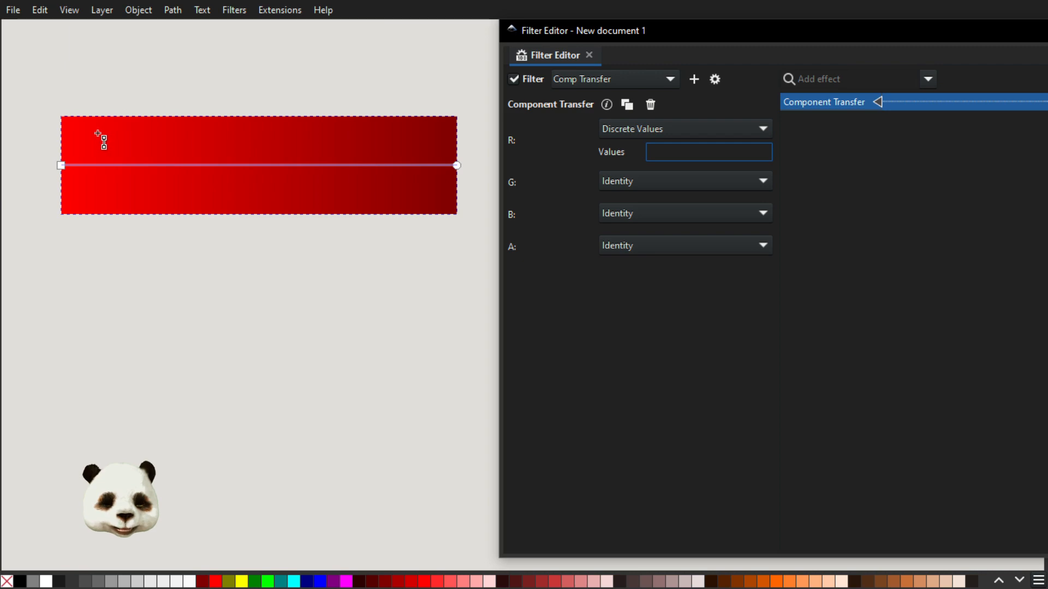
click(456, 166)
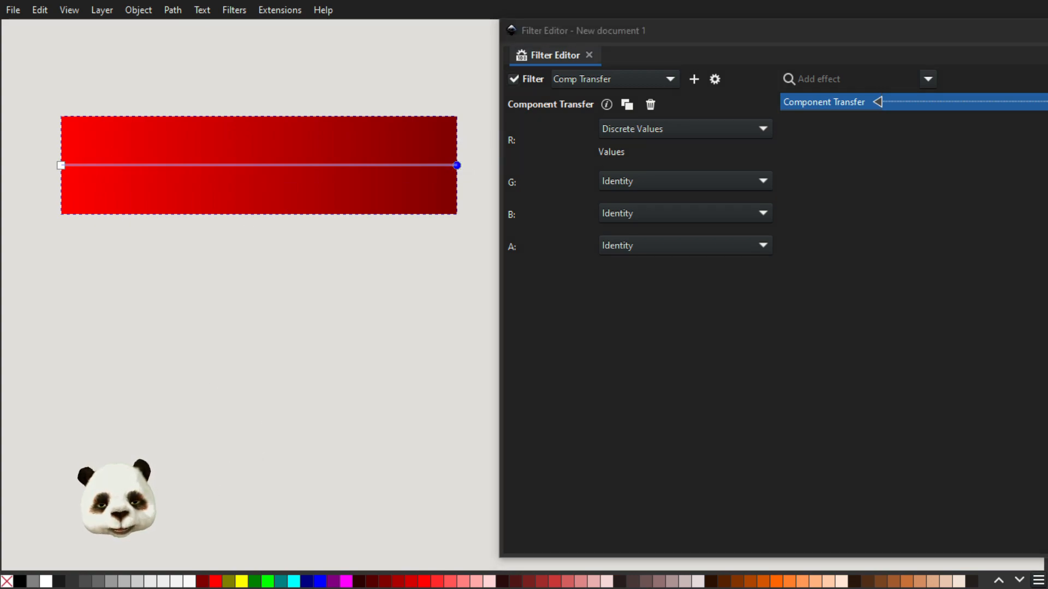
click(60, 581)
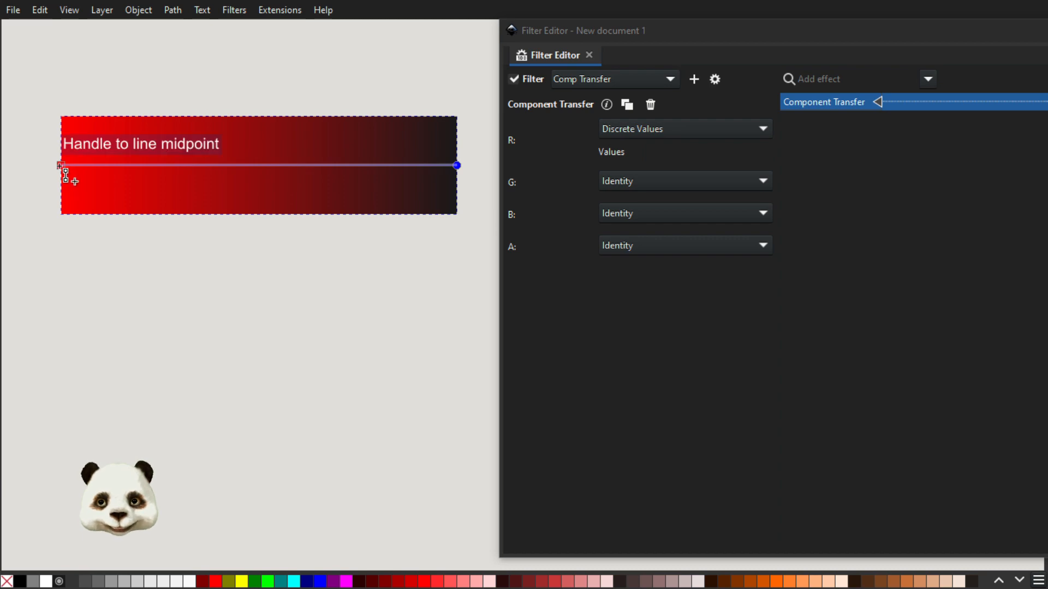
Set the red channel's discrete values to ".1 .5 .7 .9 .1 .2 .6 .2".
click(662, 151)
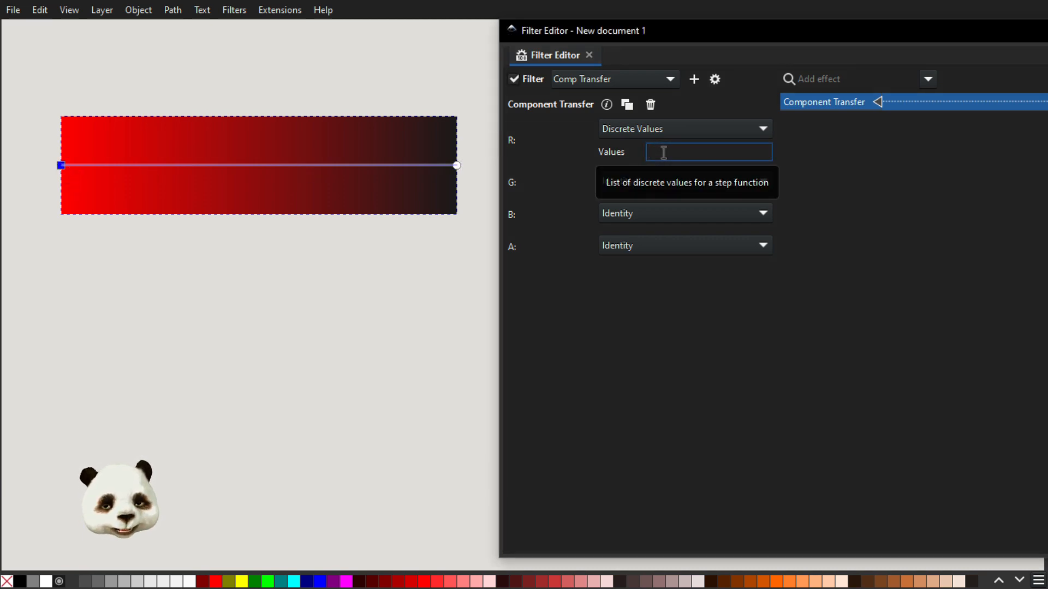
text(.1)
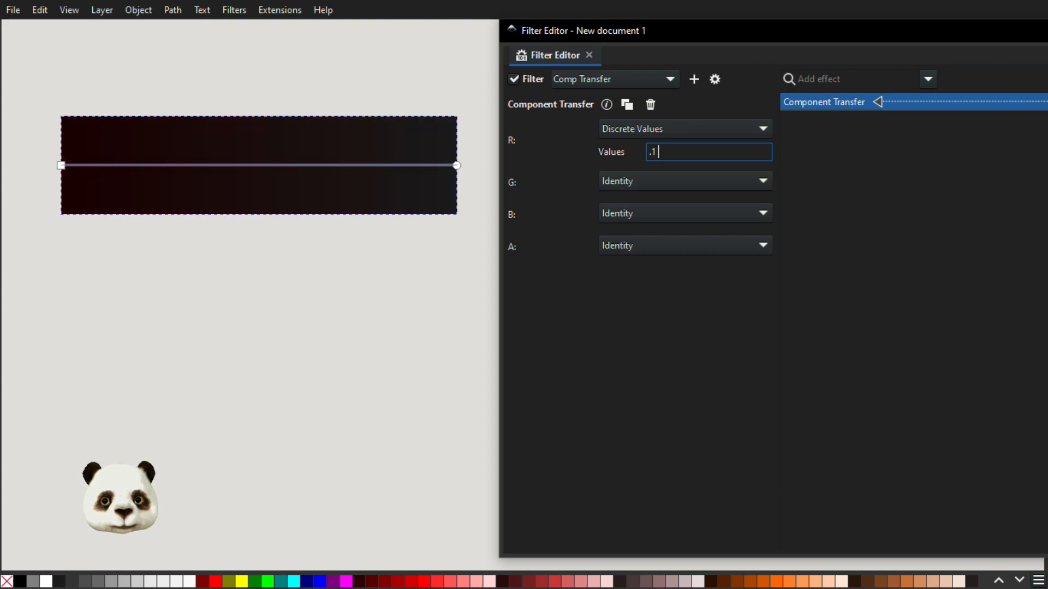
text( .5)
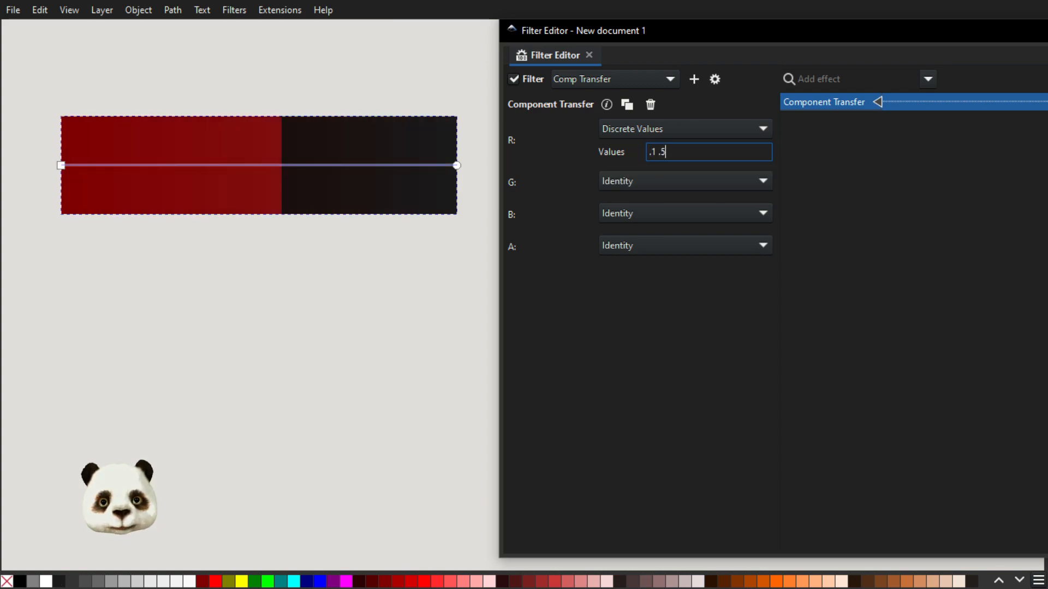
text( .)
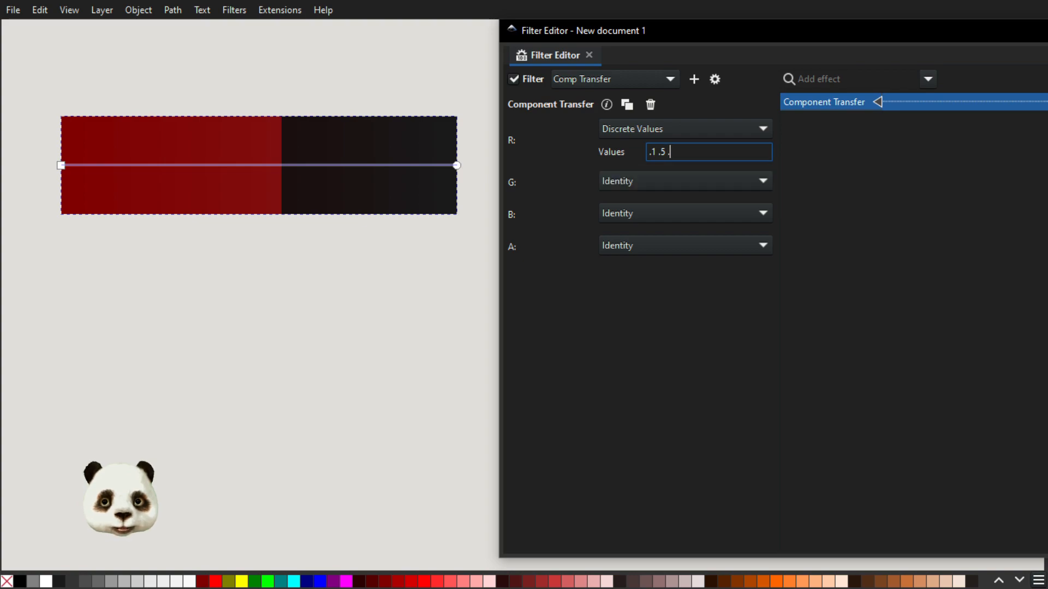
text(7 .)
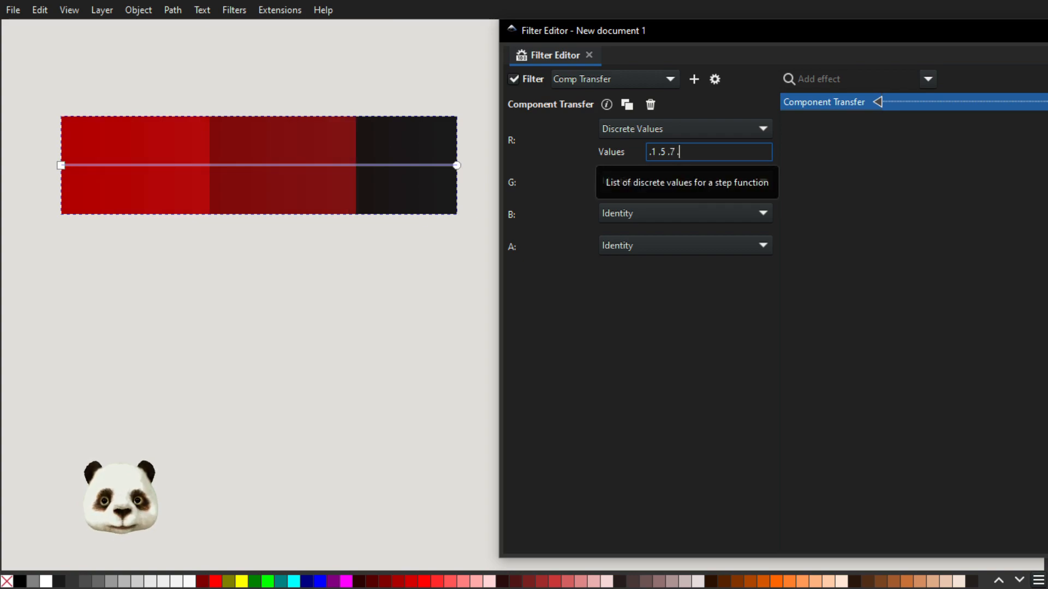
text(9 .1 .2 .)
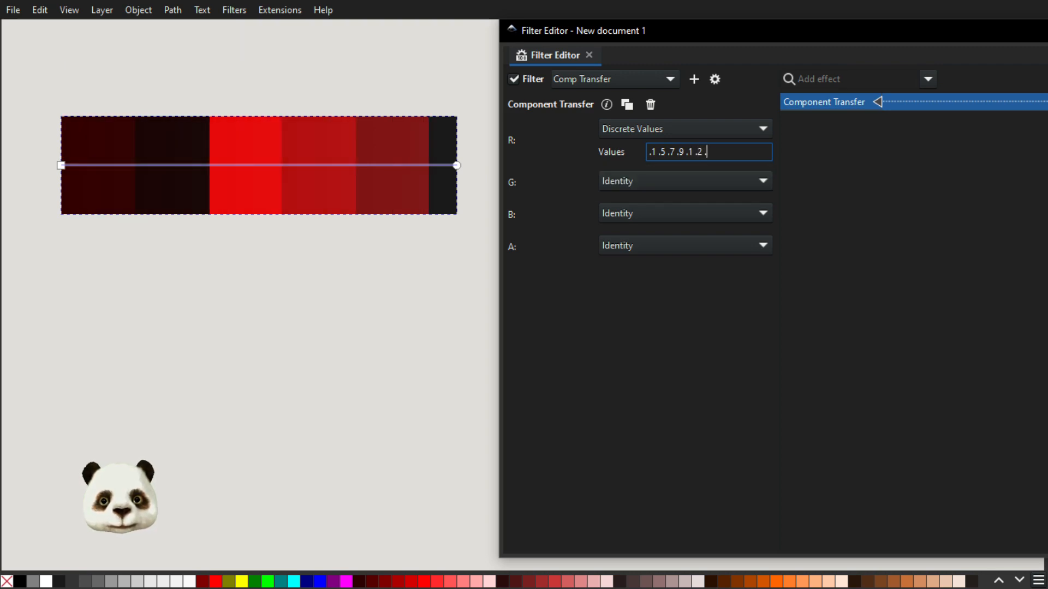
text(6)
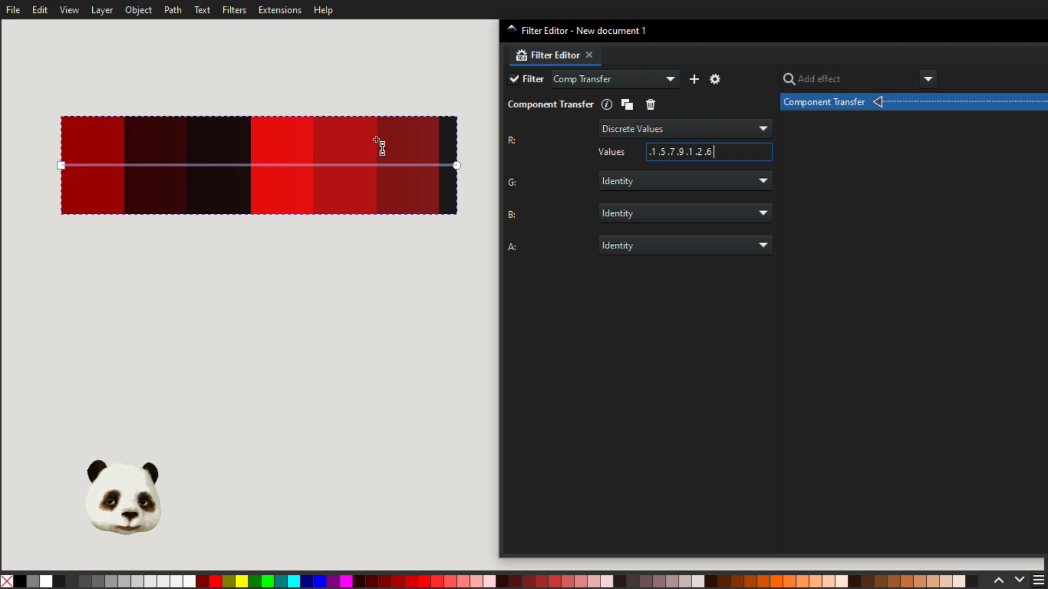
text(.2)
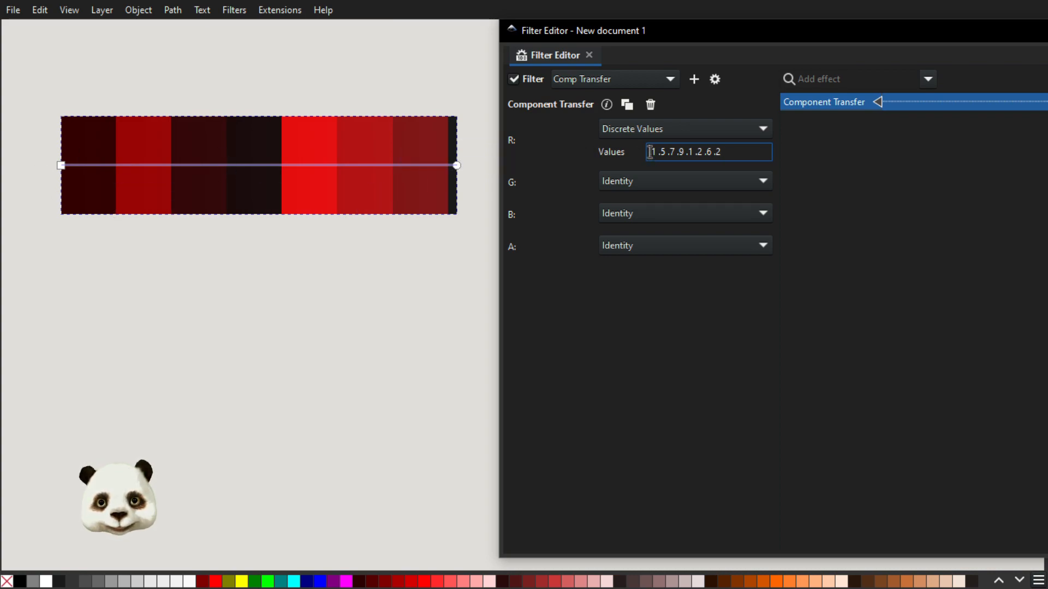
Try three leading zeros before the red channel's discrete values and remove them again.
text(0 )
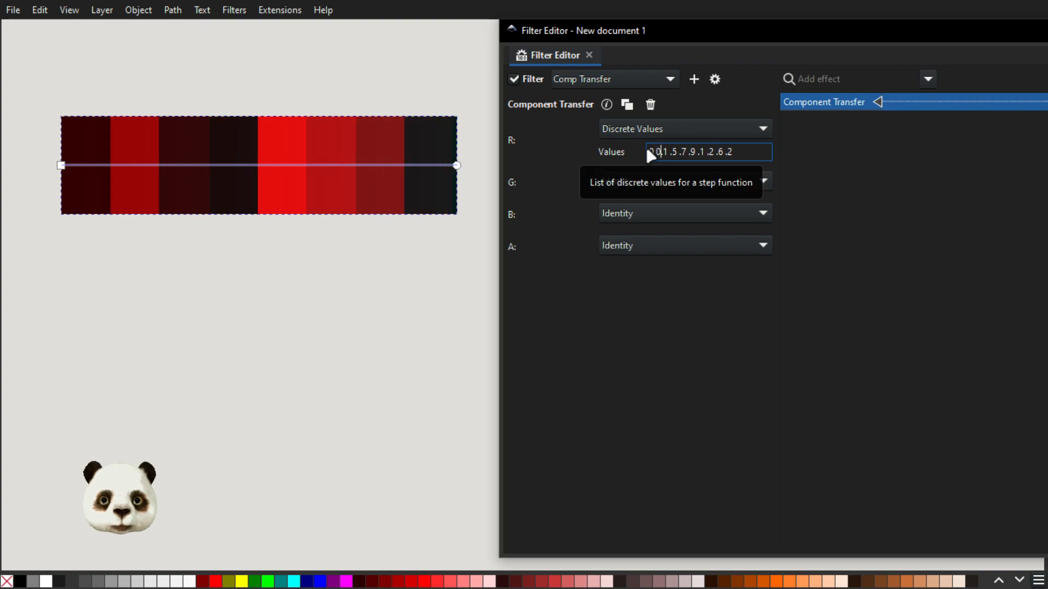
text(0)
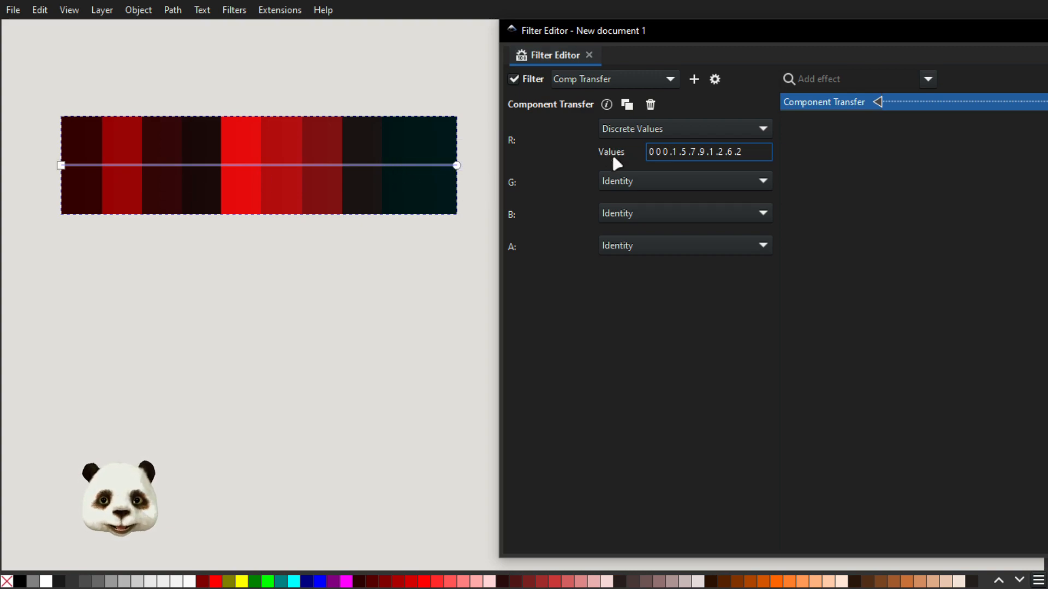
key(shift+Left)
key(shift+Left)
key(shift+Left)
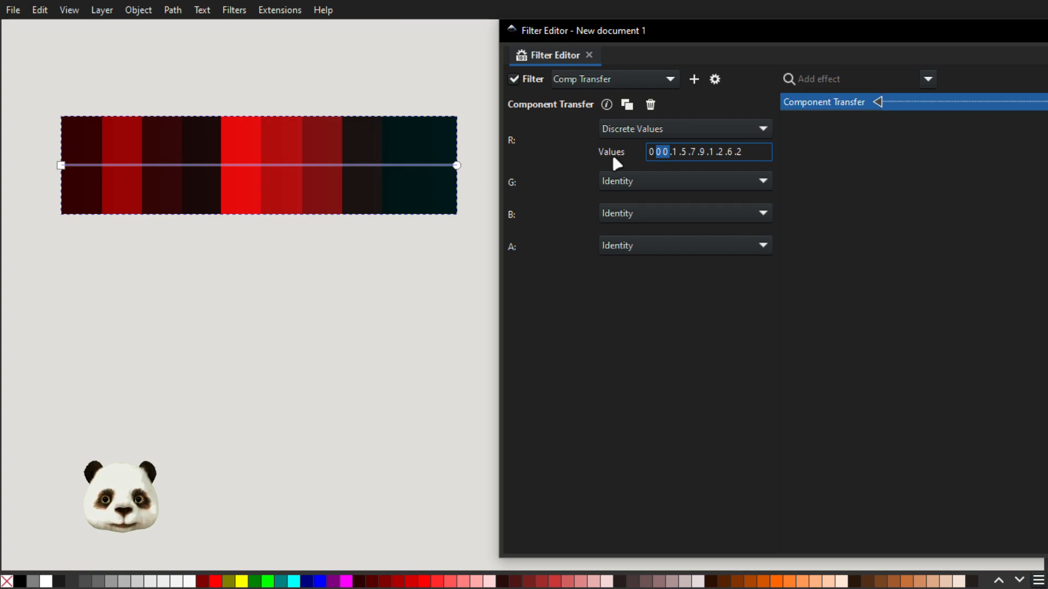
key(BackSpace)
key(BackSpace)
key(BackSpace)
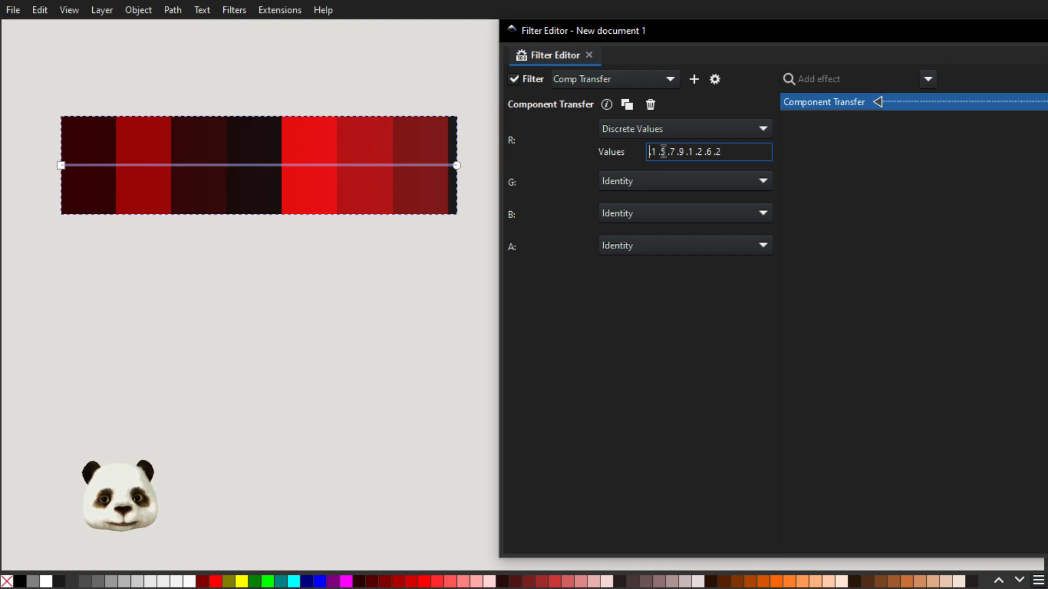
Replace the red channel's discrete values with the even sequence ".1 .2 .3 .4 .5 .6 .7 .8 .9".
drag(663, 151, 770, 156)
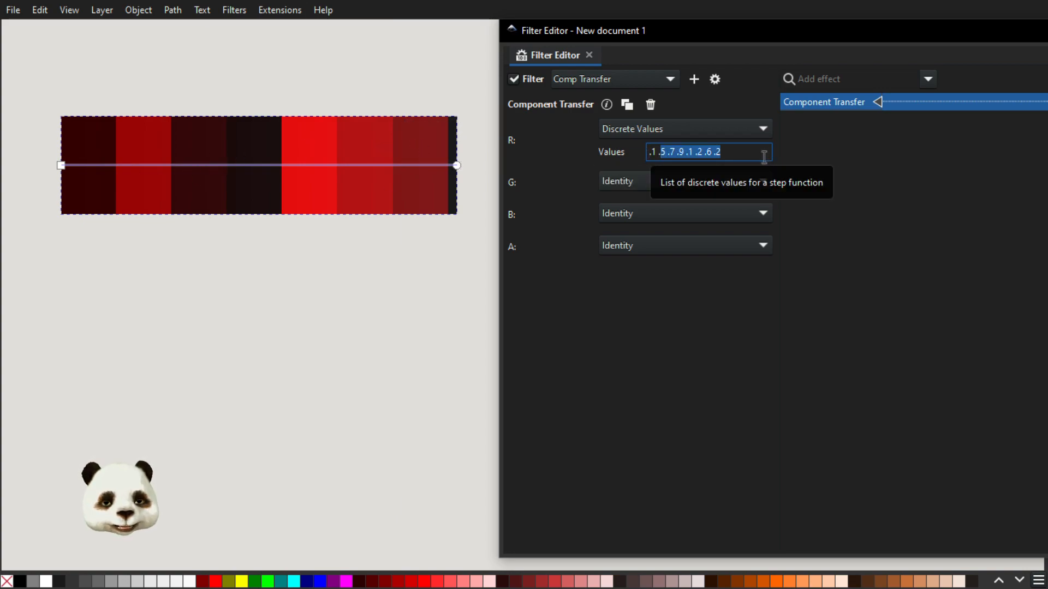
text(.2)
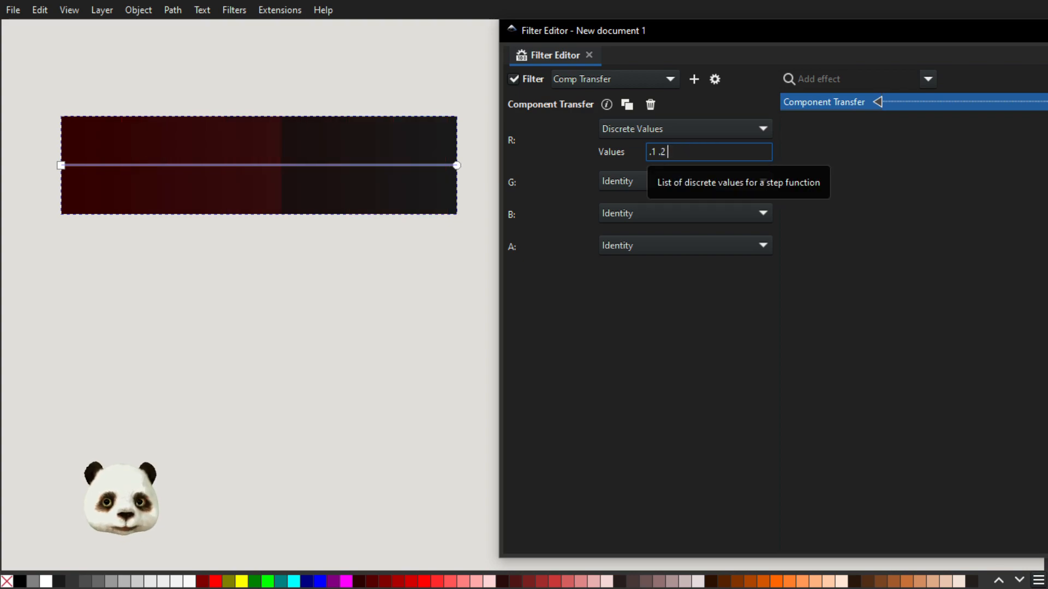
text( 3)
key(BackSpace)
text(.3 .4 .5 .6 .7 .8 .9)
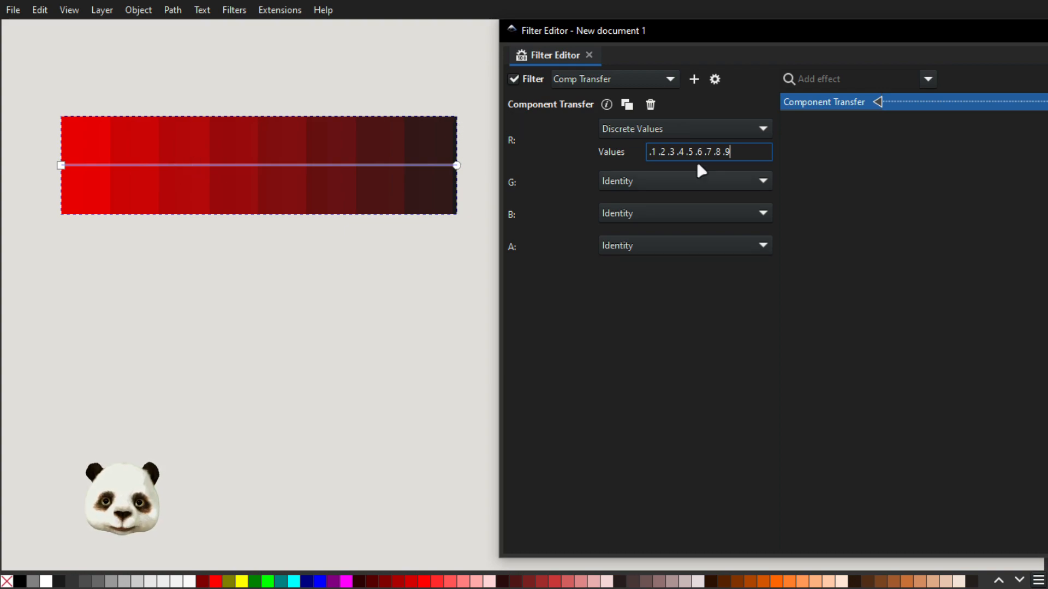
Complete the red channel's discrete values with a leading 0 and a final 1.
click(649, 152)
text(0 .)
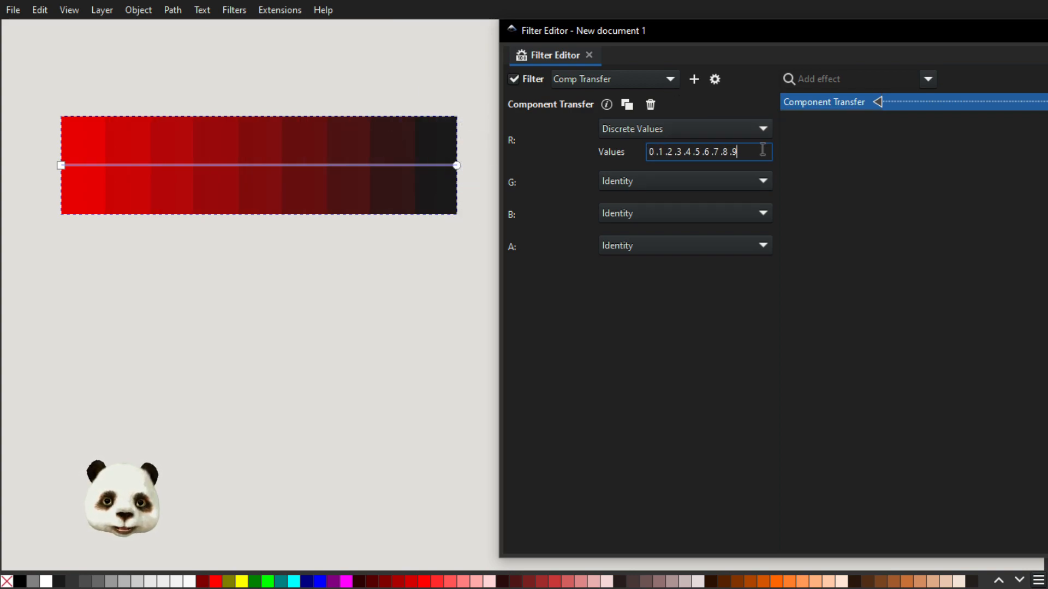
text(1)
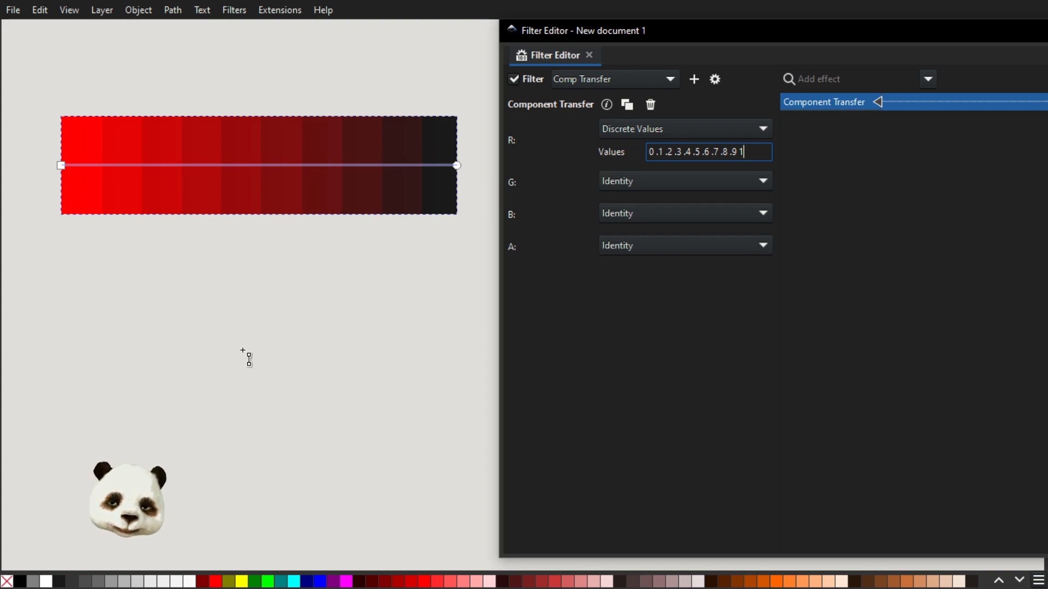
Draw an open staircase path with five treads below the rectangle using the Pen tool, with no fill and a near-black stroke.
click(367, 9)
key(b)
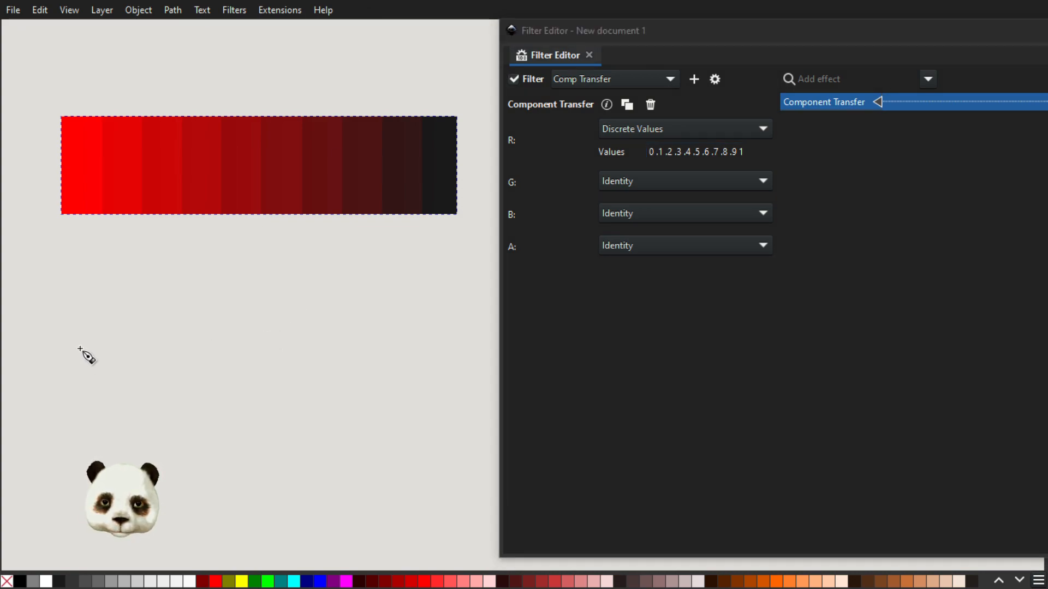
click(80, 349)
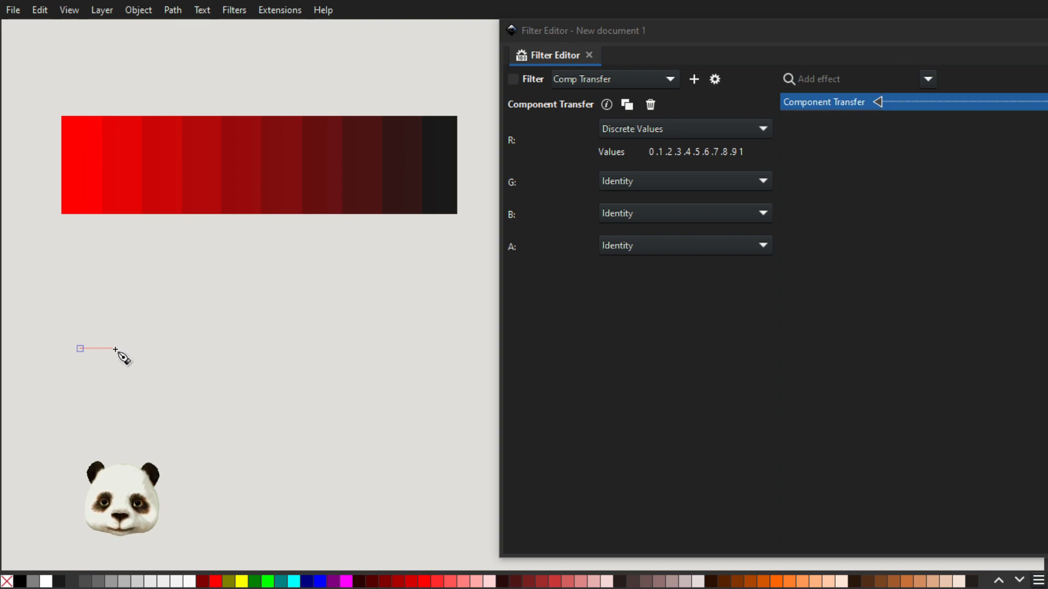
click(115, 349)
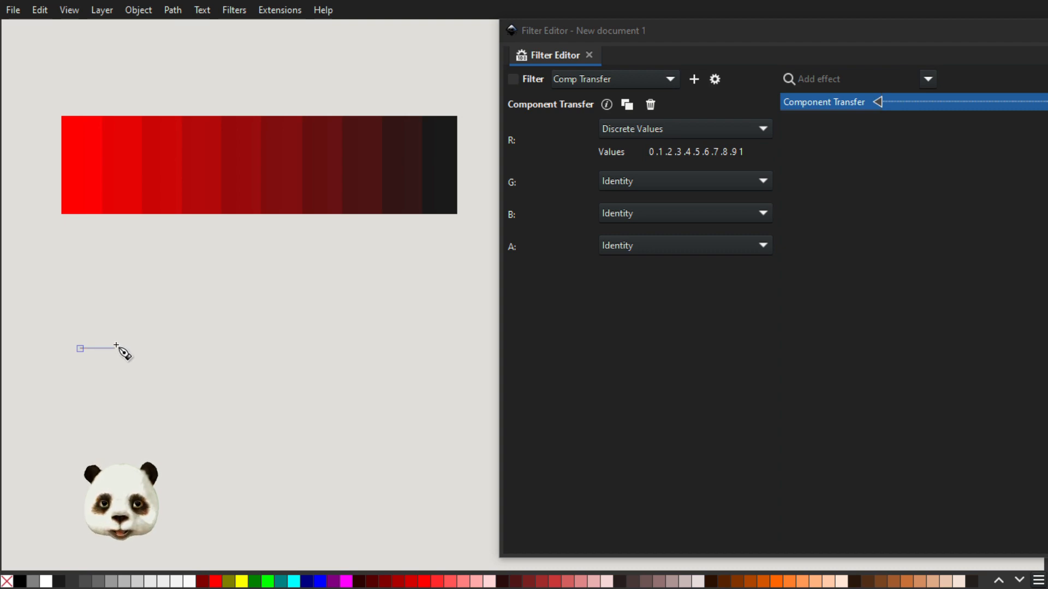
click(115, 333)
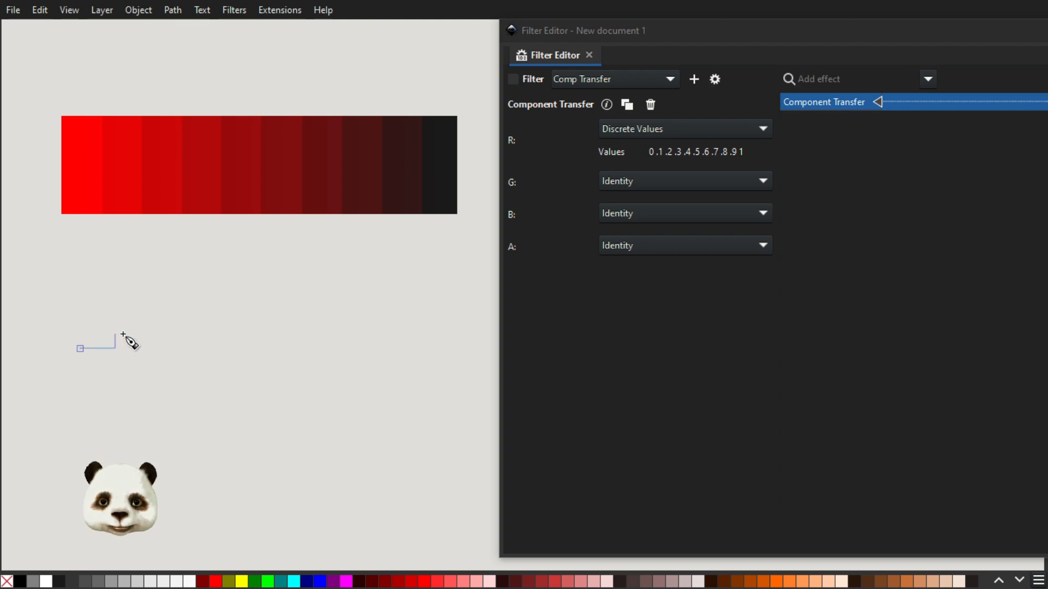
click(154, 333)
click(153, 319)
click(192, 317)
click(193, 297)
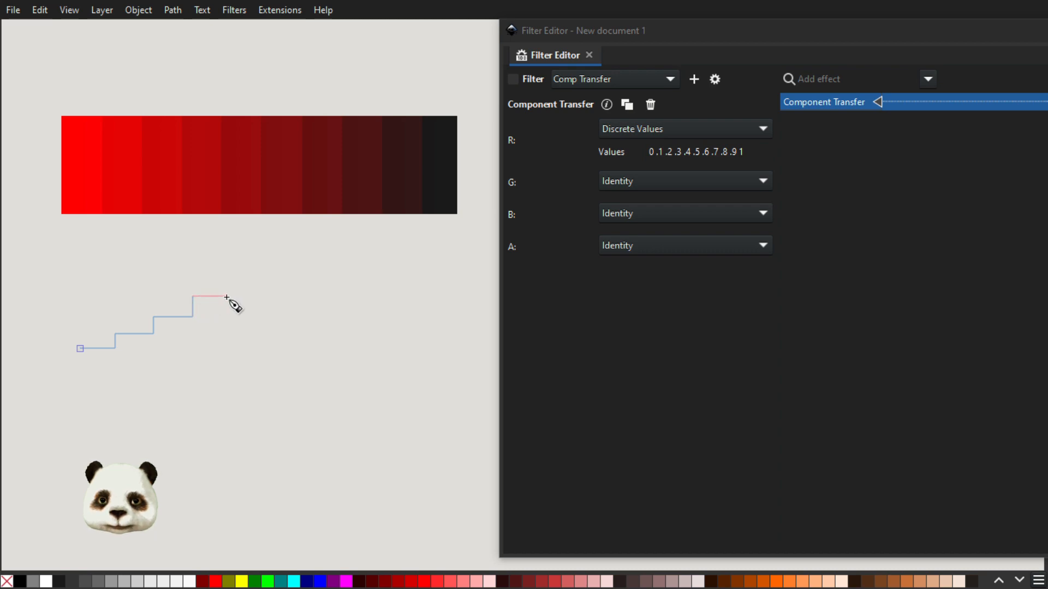
click(228, 296)
click(228, 279)
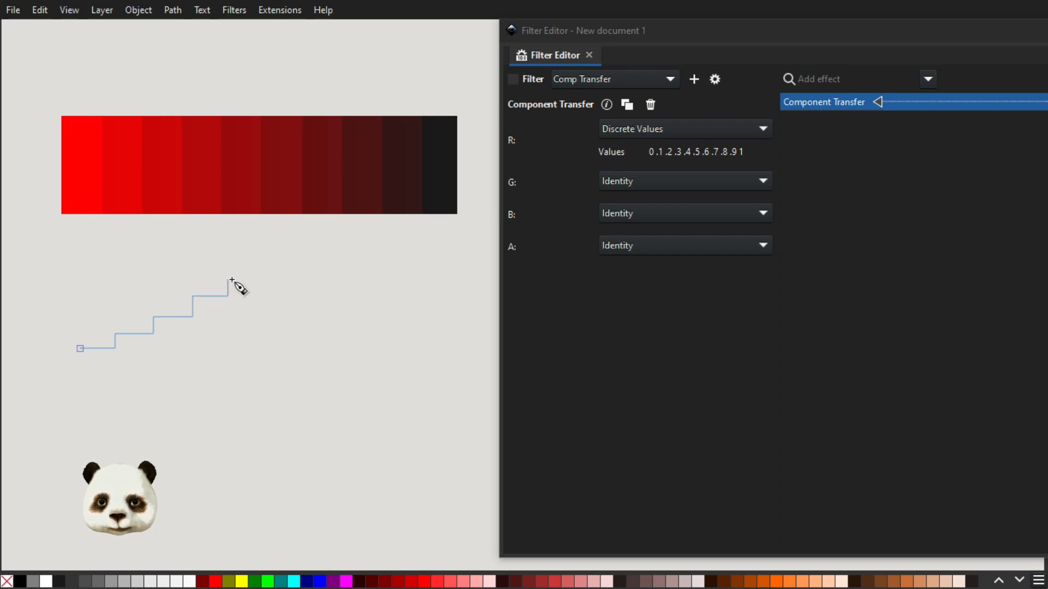
double_click(270, 280)
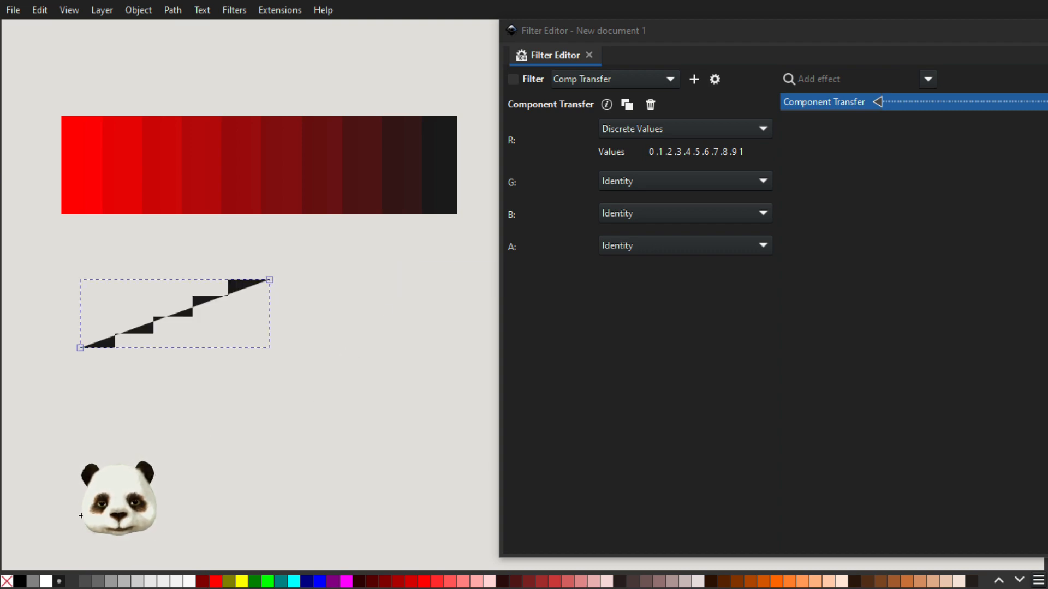
click(10, 581)
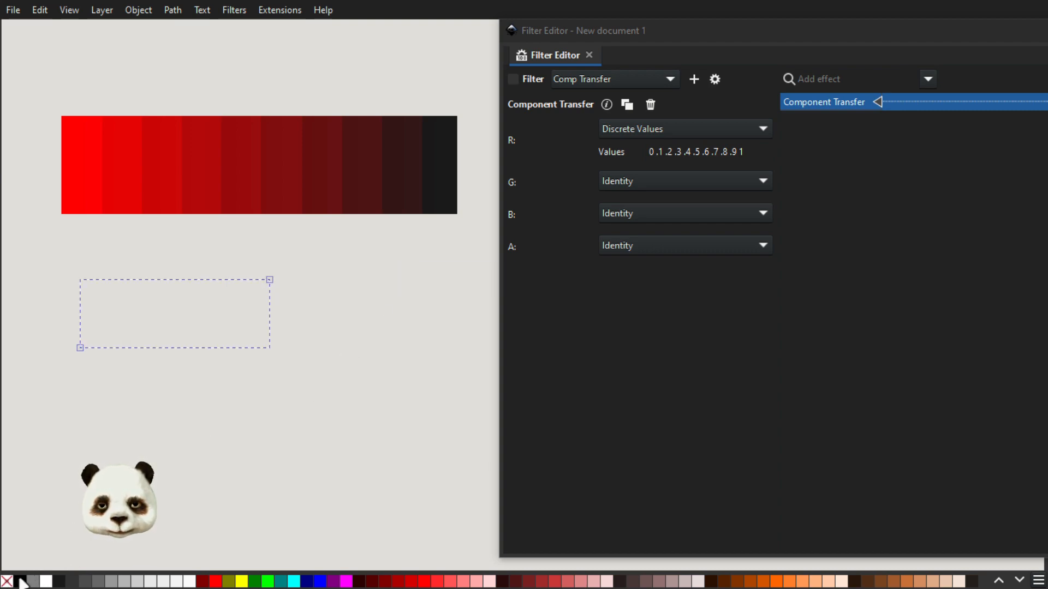
shift+click(59, 582)
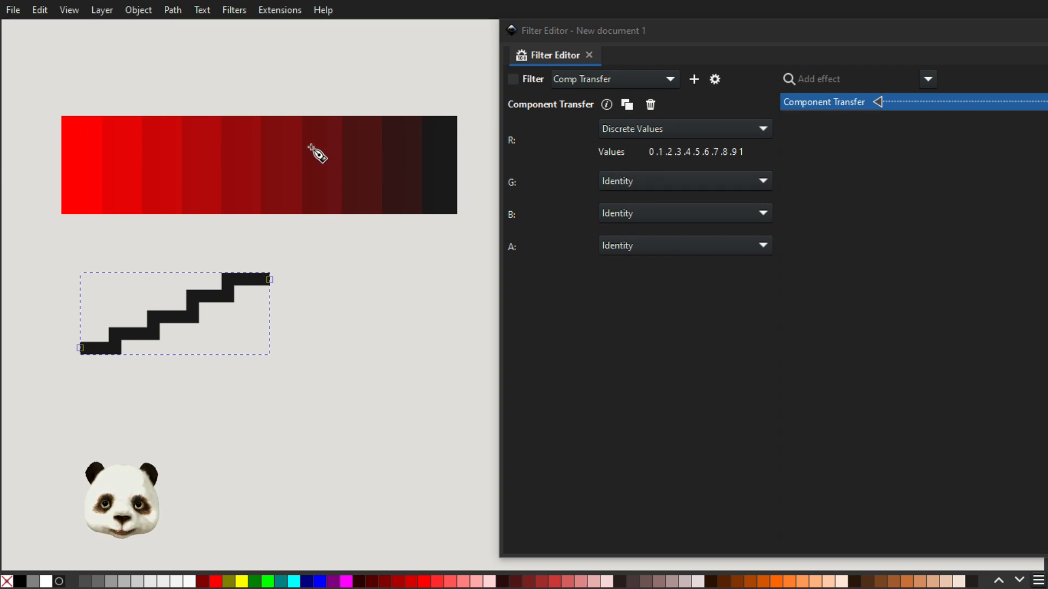
Reverse the direction of the rectangle's gradient fill and restore its original direction.
key(s)
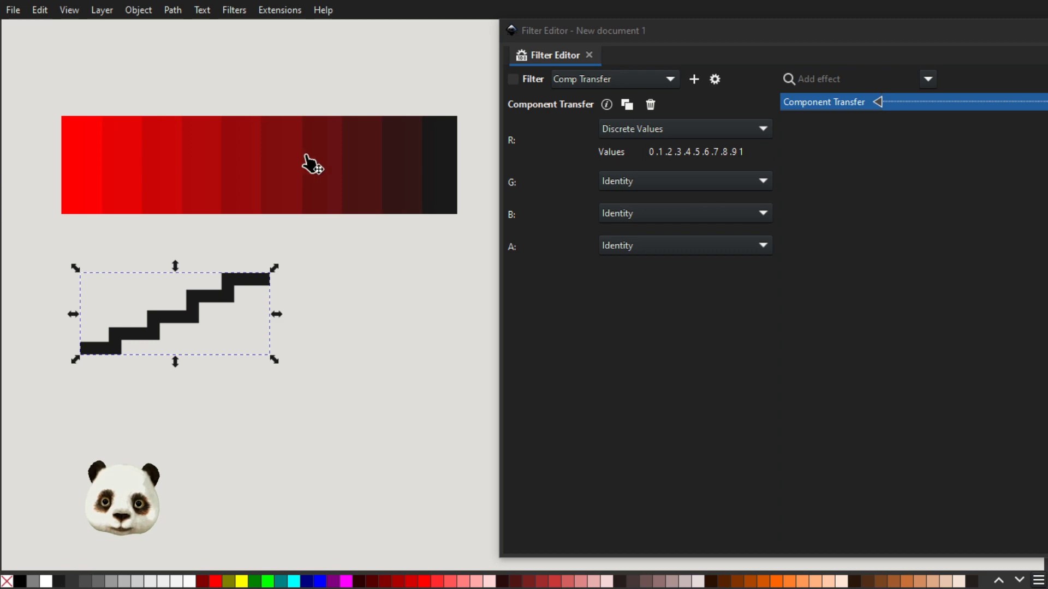
click(312, 162)
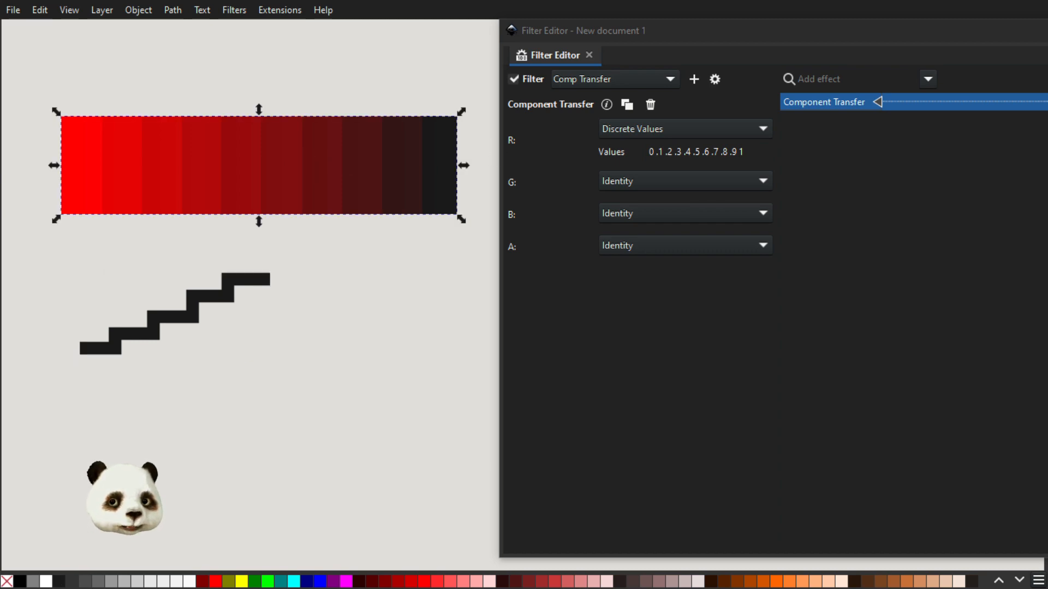
key(ctrl+shift+f)
drag(666, 42, 723, 41)
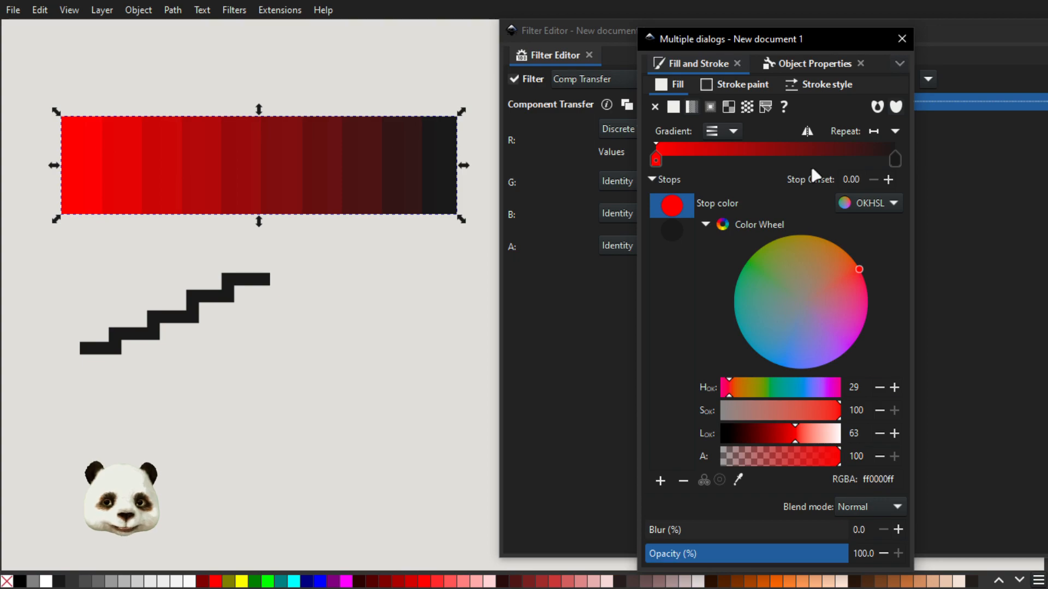
drag(687, 40, 734, 47)
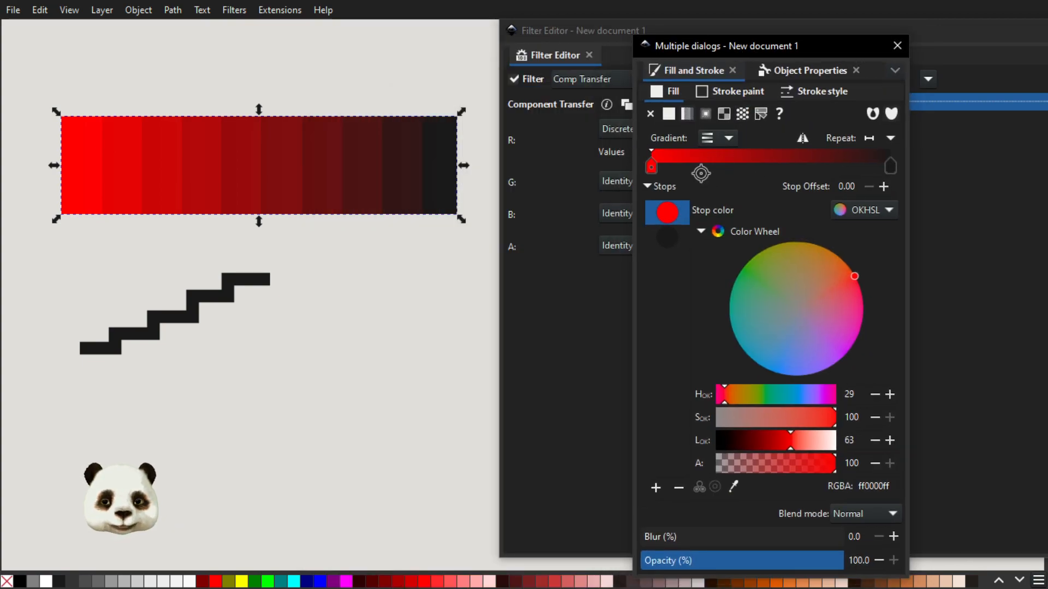
drag(714, 36, 741, 40)
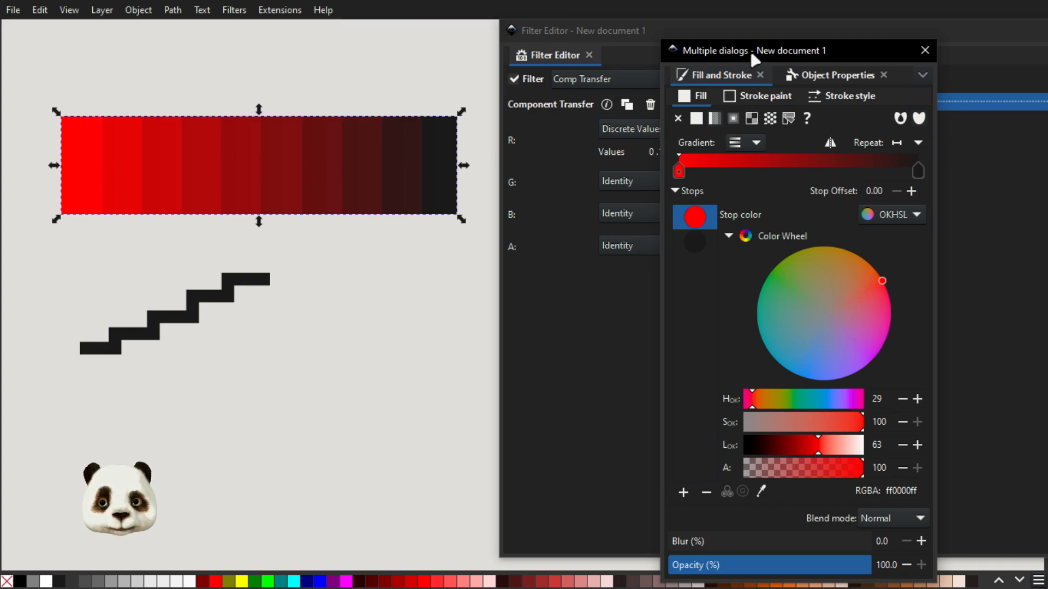
drag(748, 49, 834, 53)
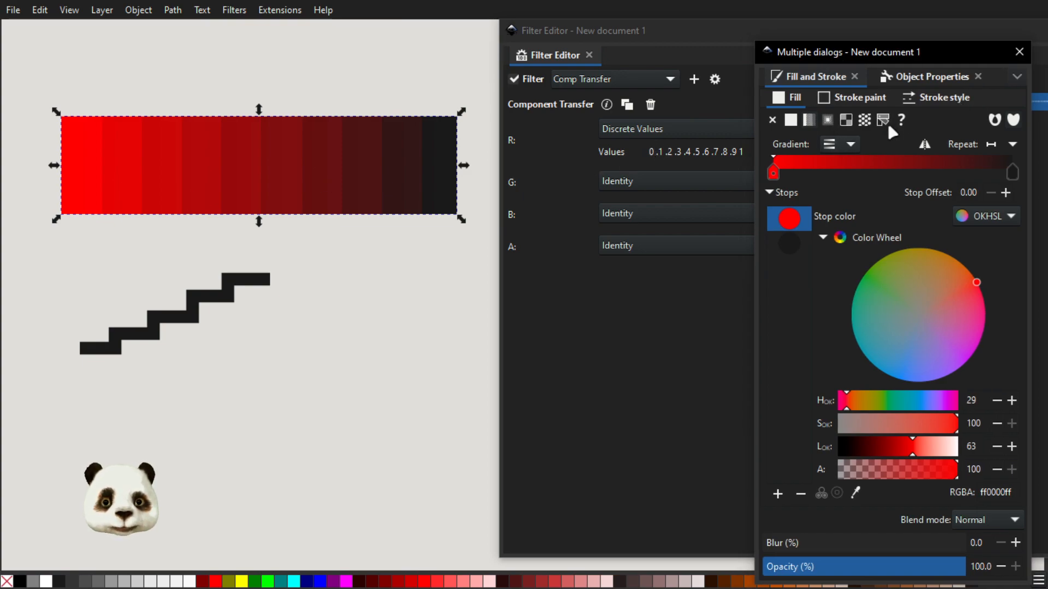
click(923, 145)
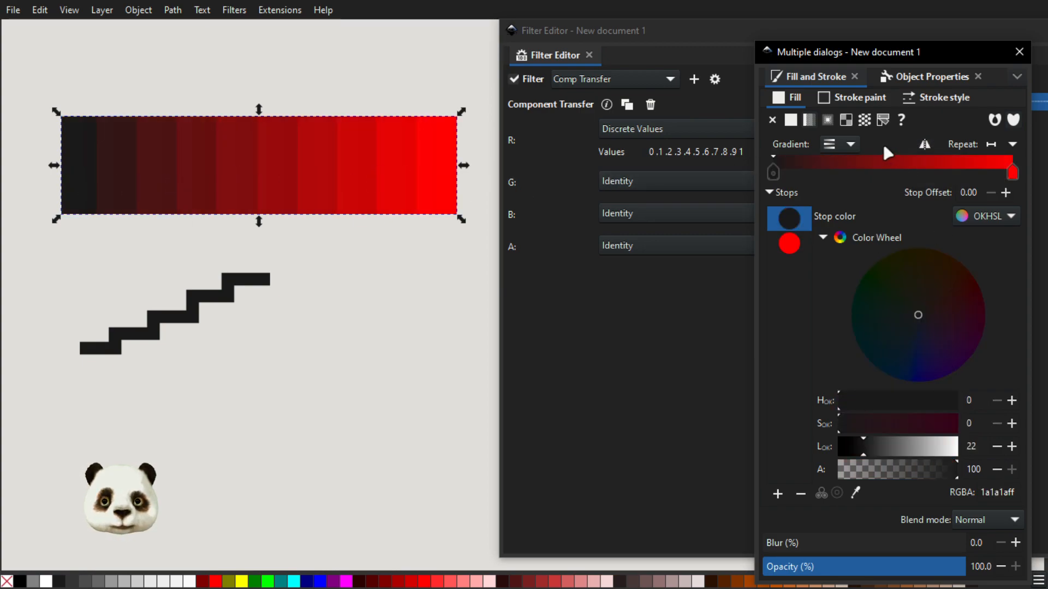
click(924, 144)
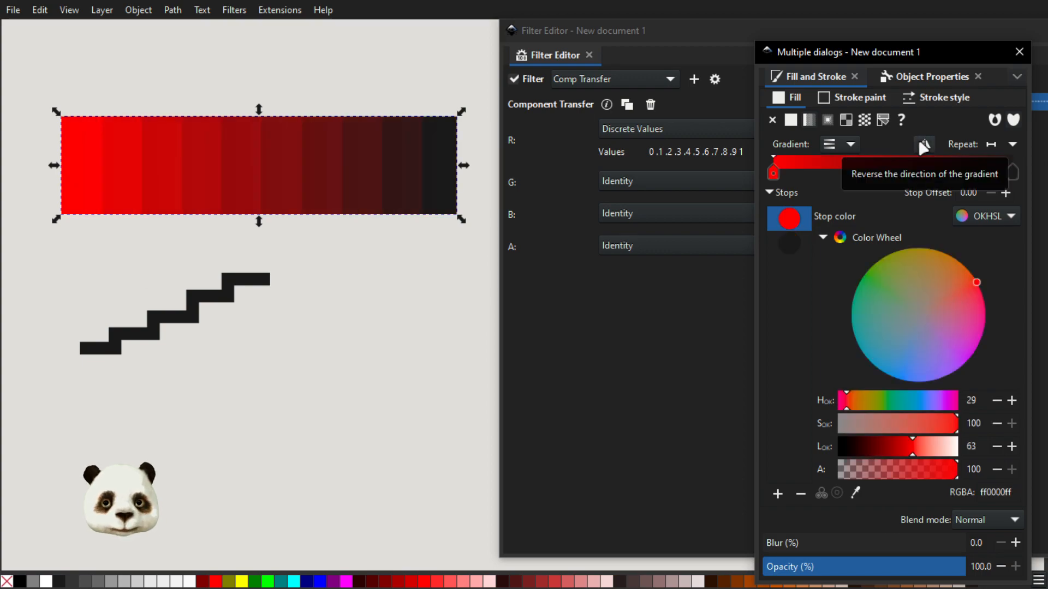
drag(831, 44, 1047, 53)
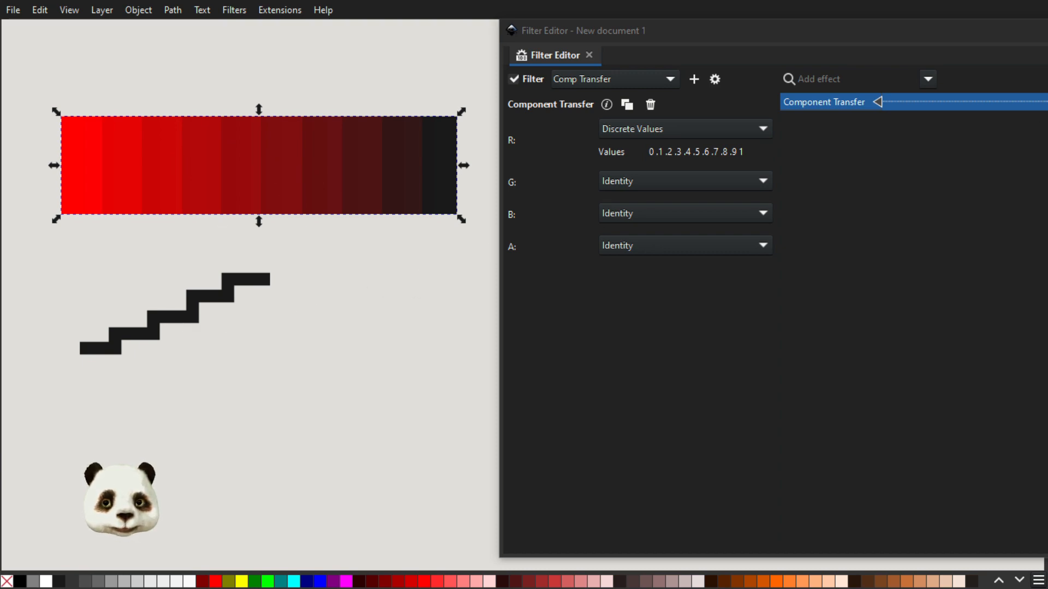
Try extending the red channel's discrete values past 1 and restore the list ending in 1.
click(748, 151)
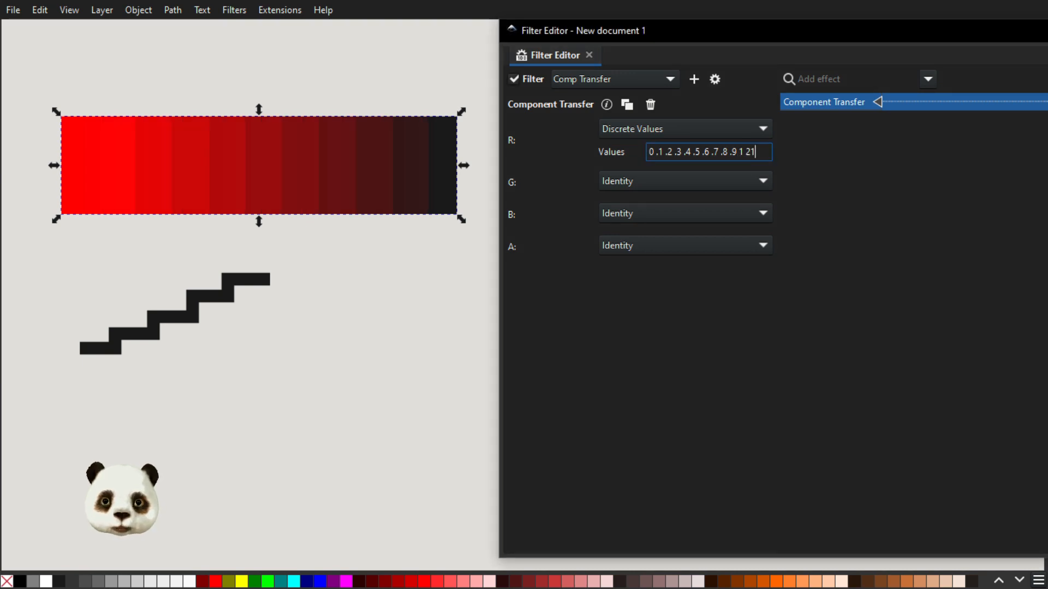
key(BackSpace)
text(3)
key(shift+Left)
key(BackSpace)
key(BackSpace)
key(BackSpace)
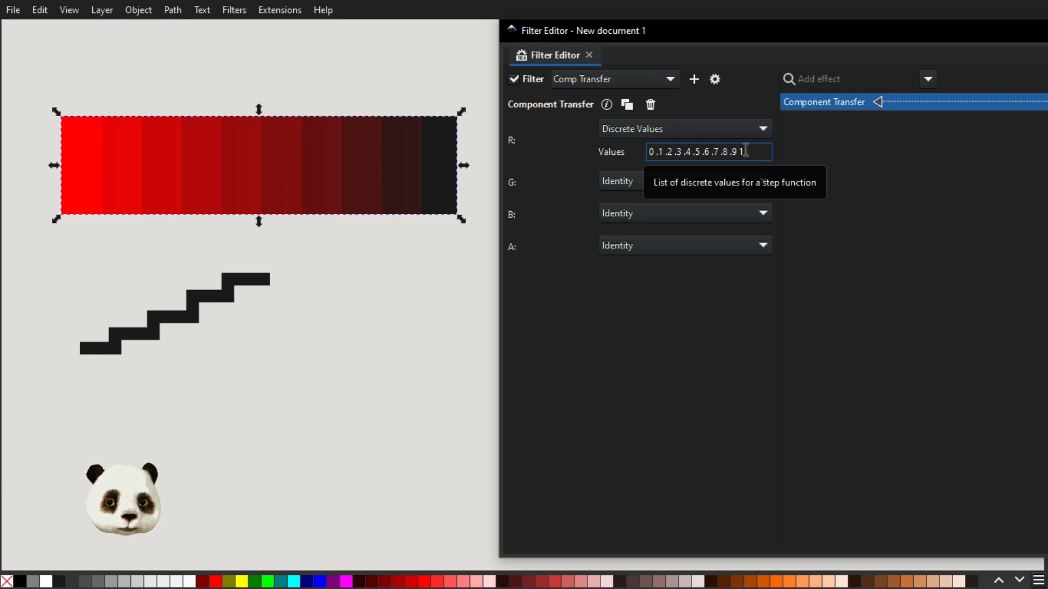
Duplicate the gradient rectangle and place the copy below the staircase path.
click(224, 152)
key(ctrl+d)
drag(248, 155, 257, 470)
scroll(328, 189, down, 12)
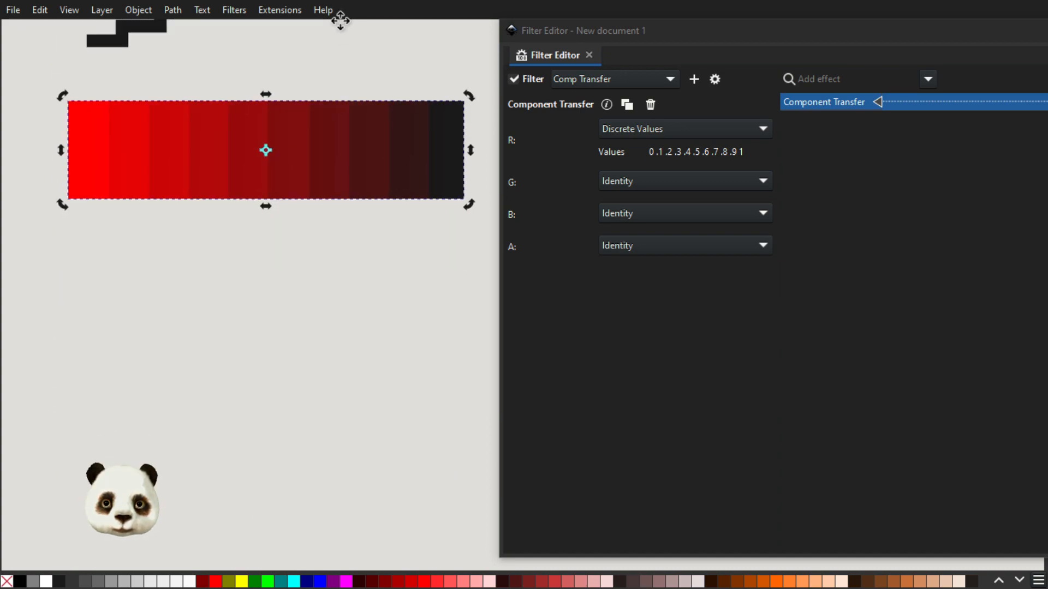
scroll(333, 27, up, 1)
scroll(327, 289, down, 3)
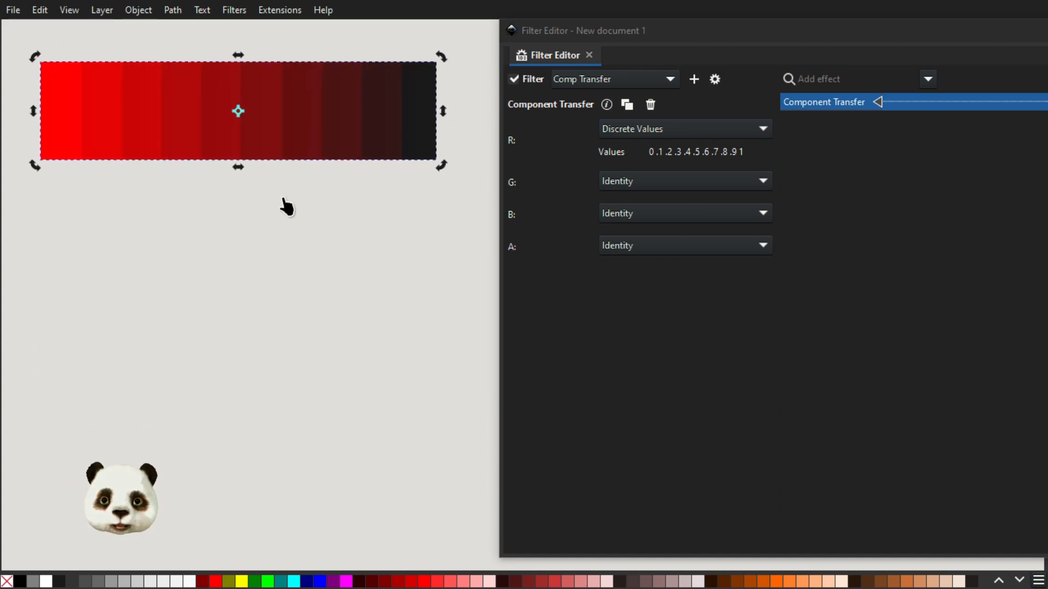
drag(285, 131, 288, 222)
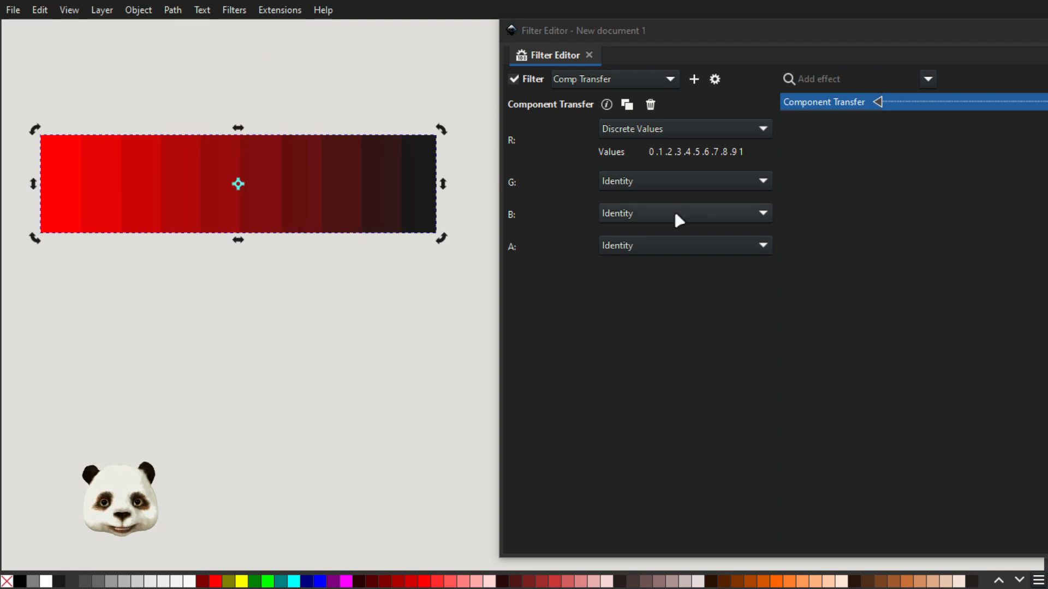
Switch the red channel to Table Lookup and replace its values with ".5 .2 .9 .1 .7 .3 .6".
click(664, 130)
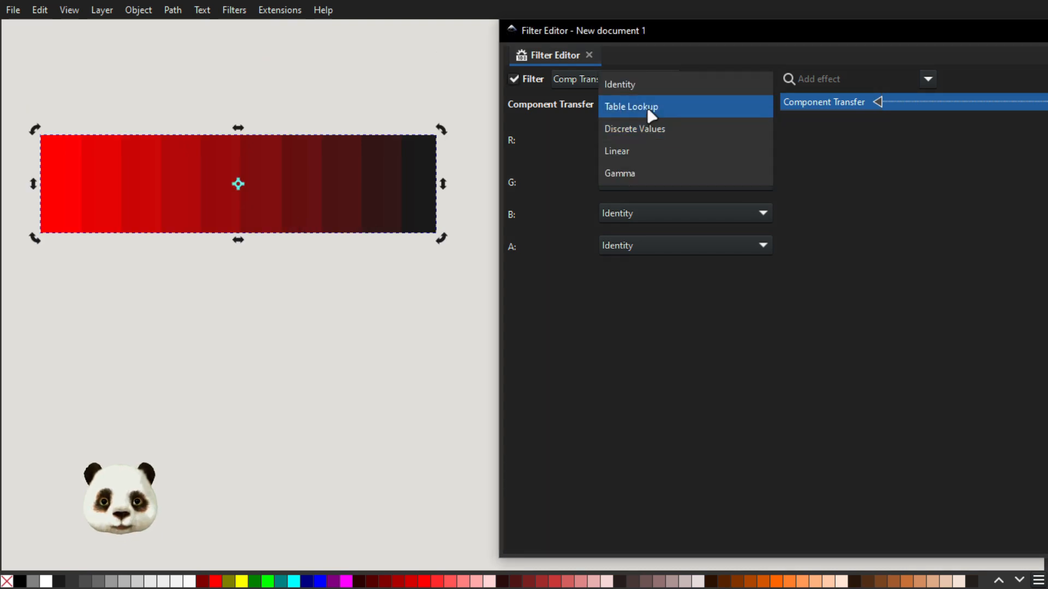
click(650, 112)
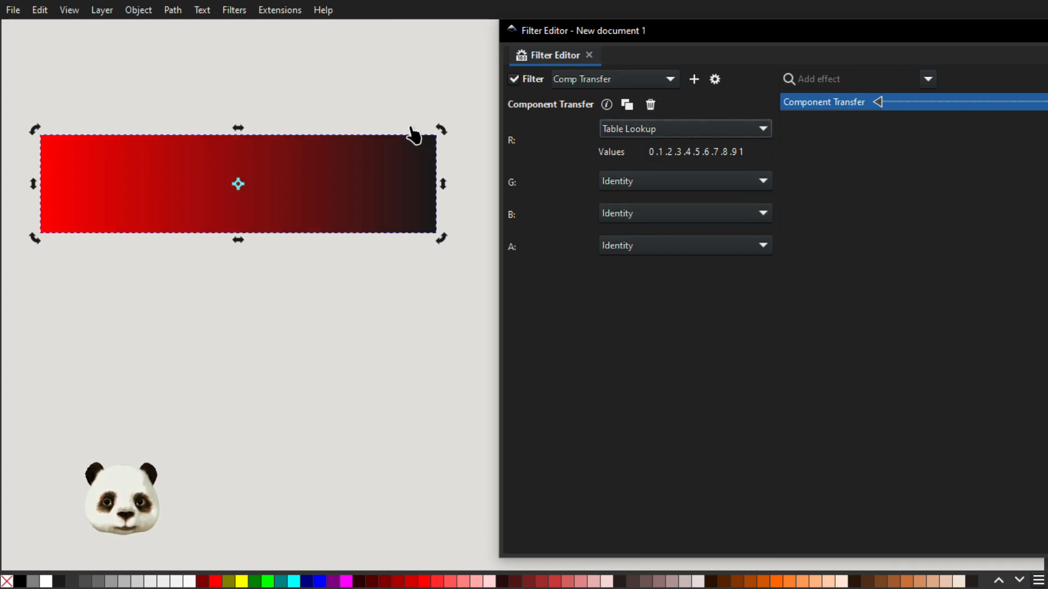
click(744, 153)
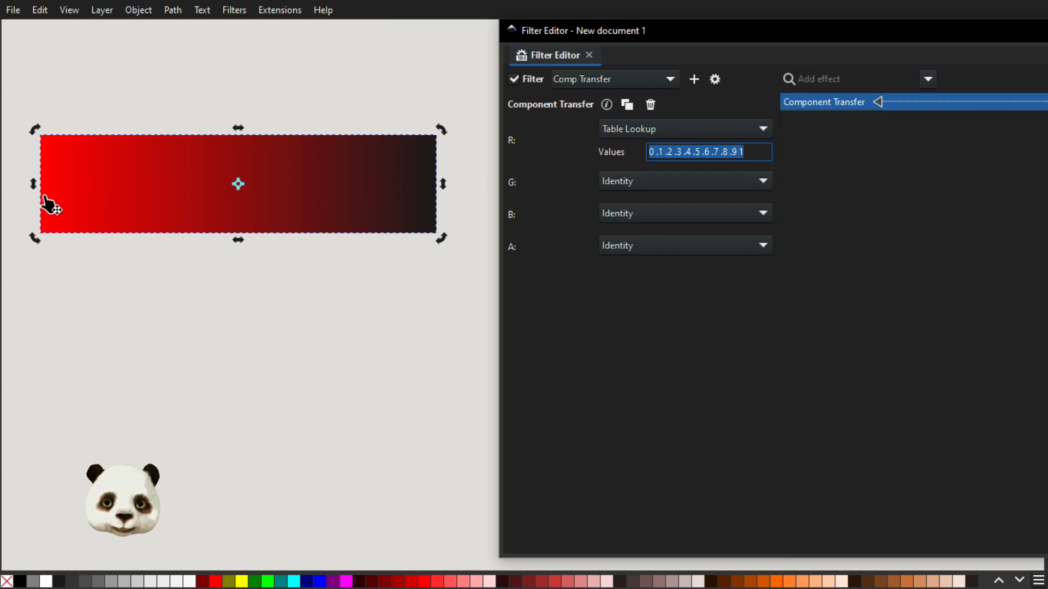
key(BackSpace)
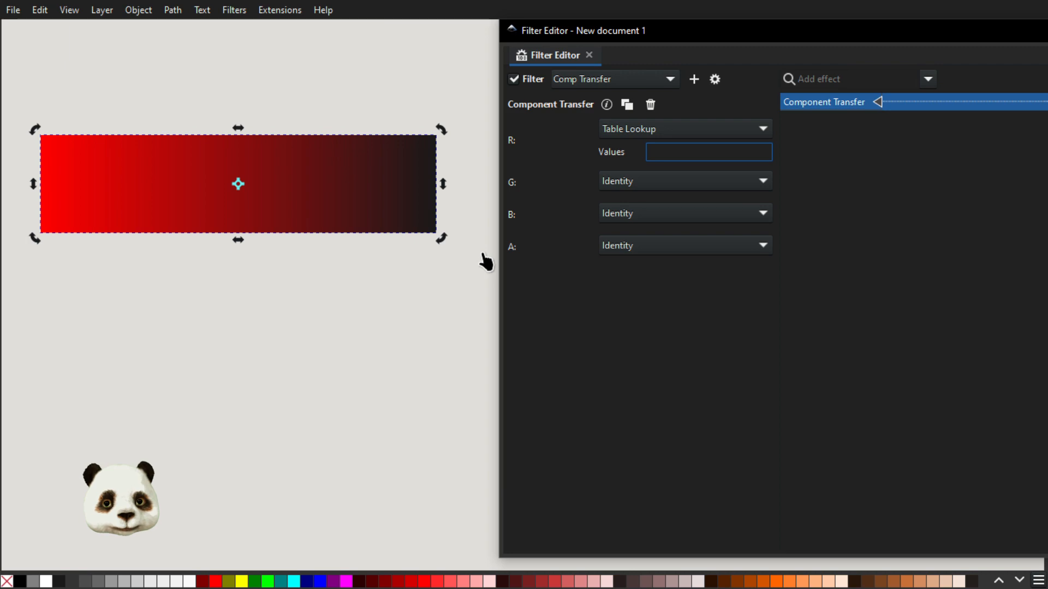
text(.5)
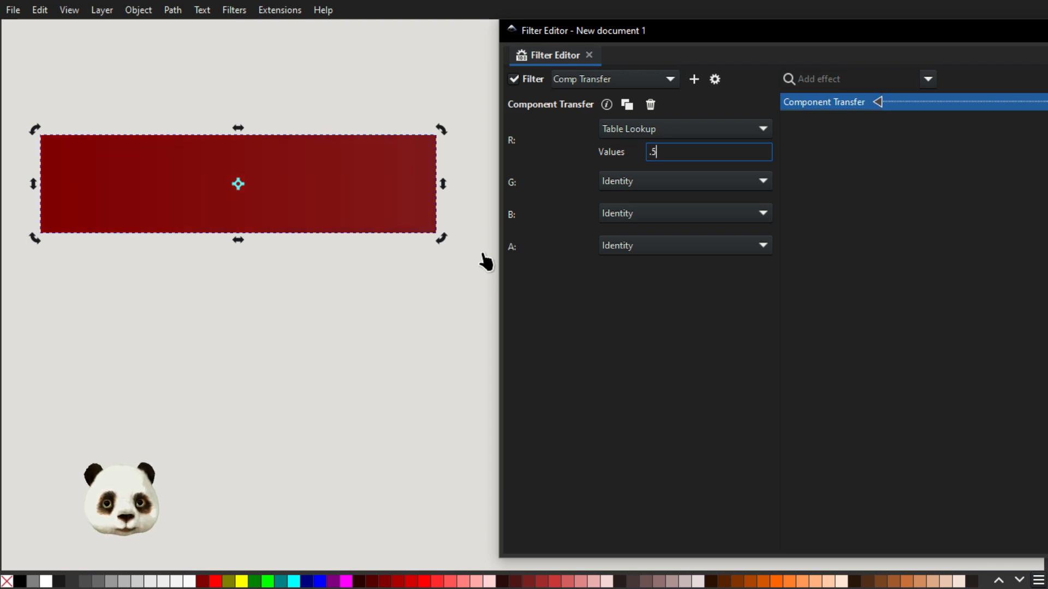
text( .2 )
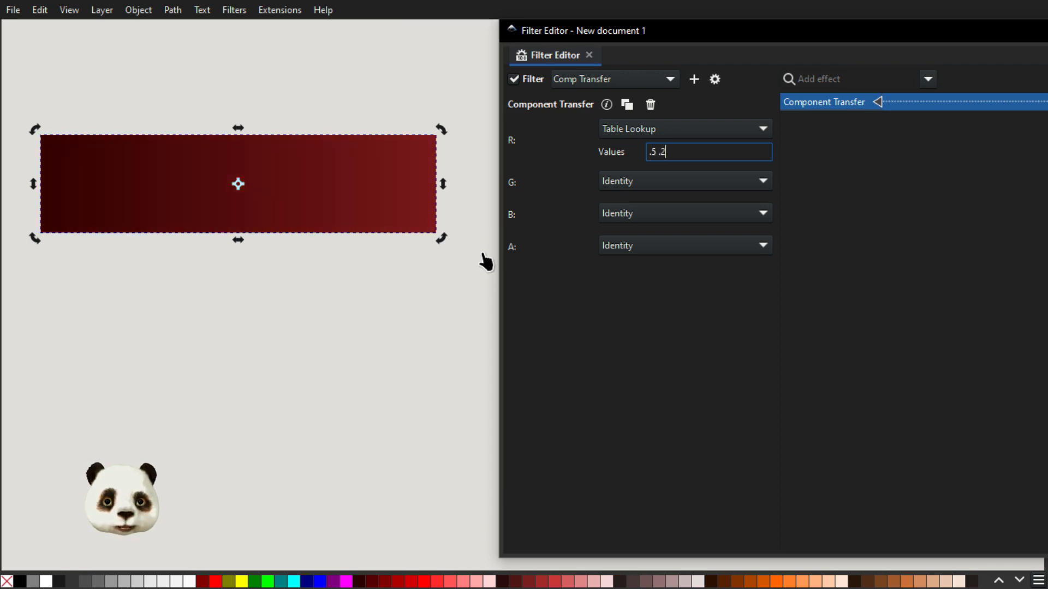
text(.)
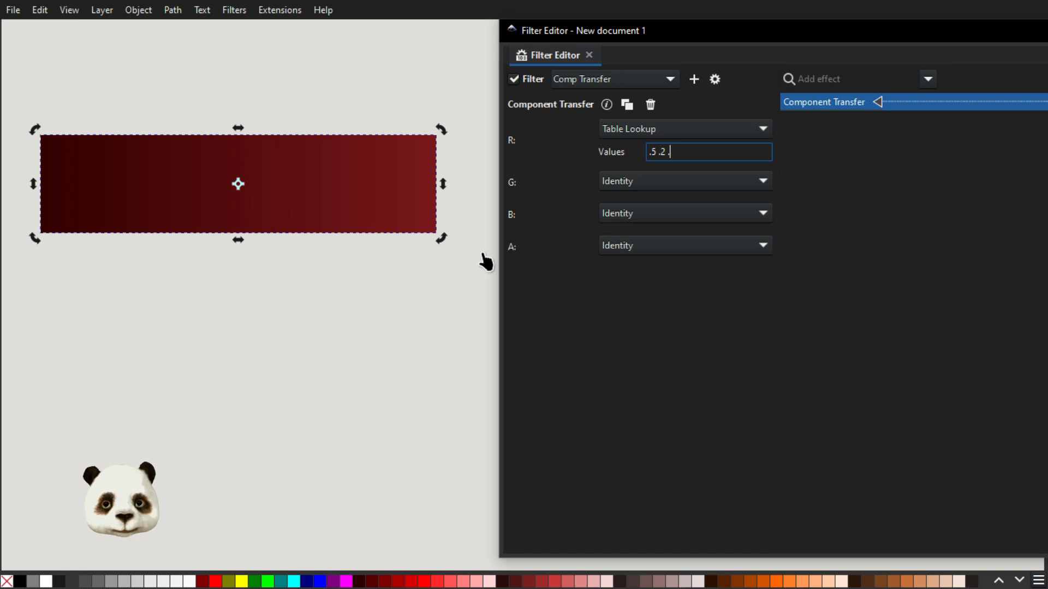
text(9 .1 .)
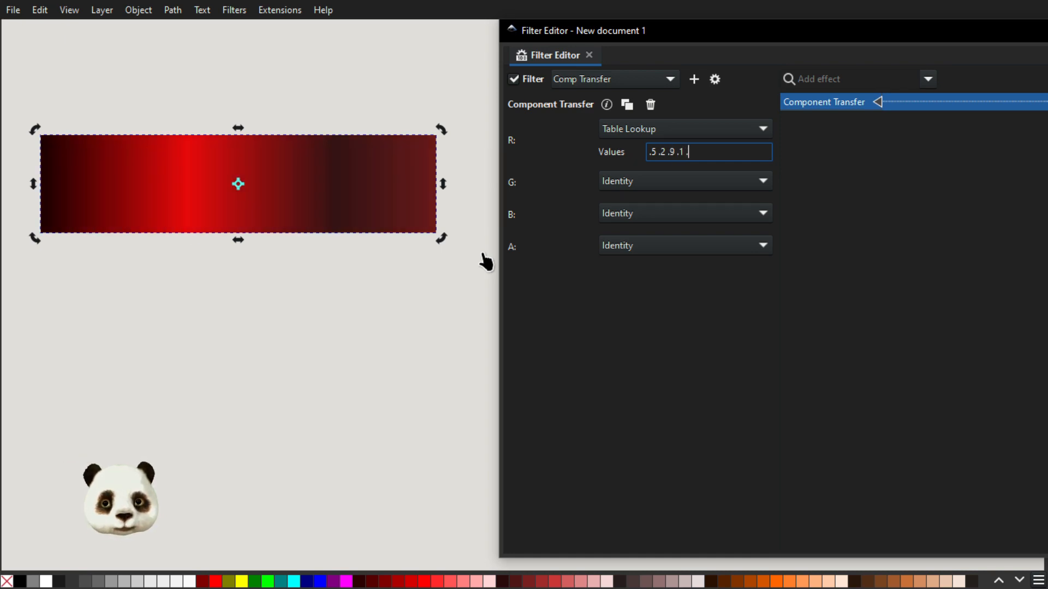
text(7 .)
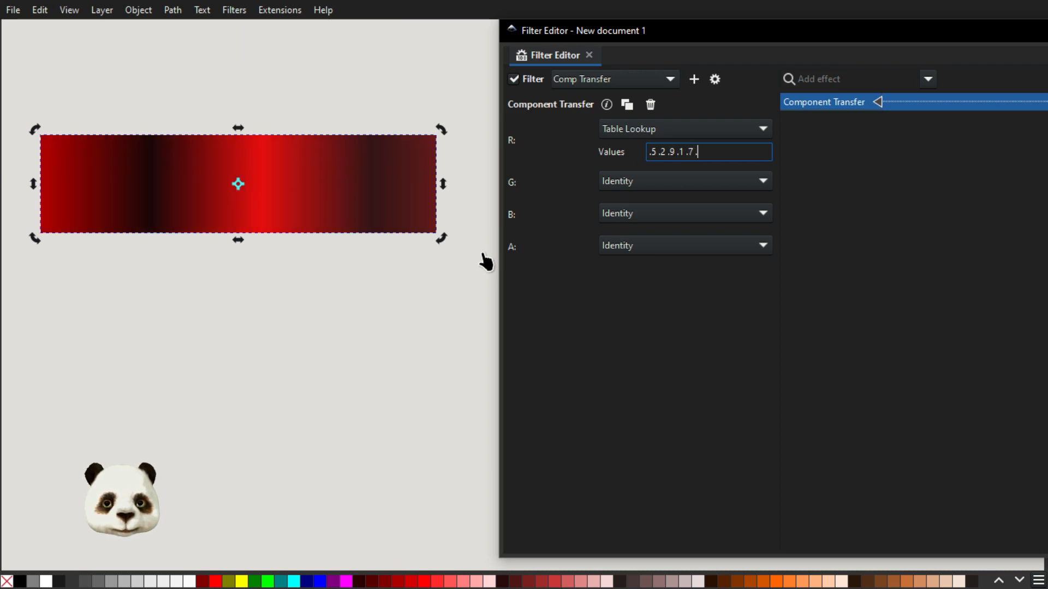
text(3 .6)
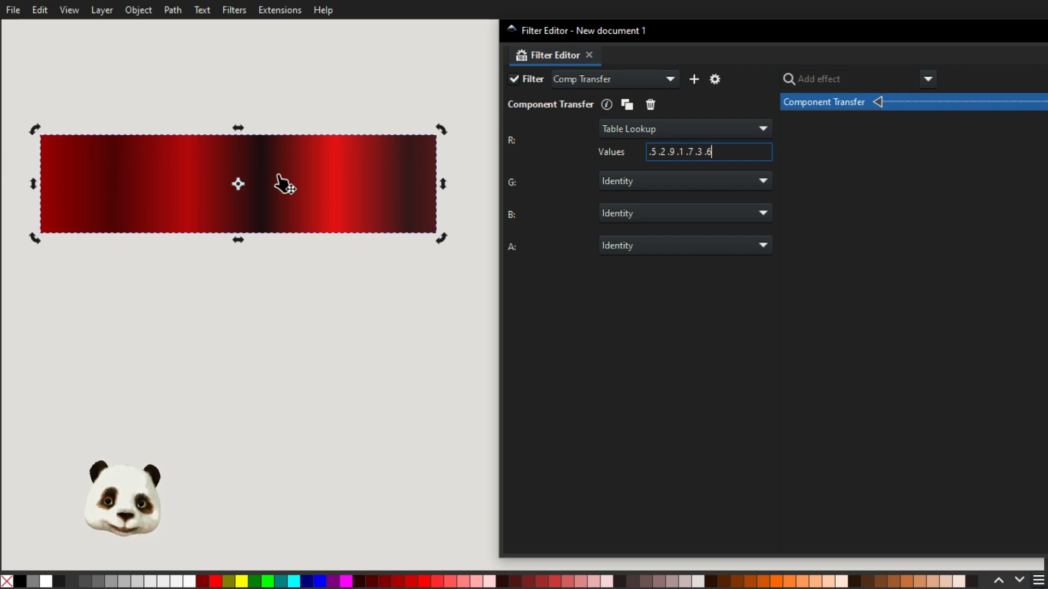
Inspect the lower rectangle's gradient stops in the Fill and Stroke dialog and move the dialog aside.
mouse_move(1047, 100)
mouse_down()
mouse_move(791, 76)
mouse_move(789, 57)
mouse_up()
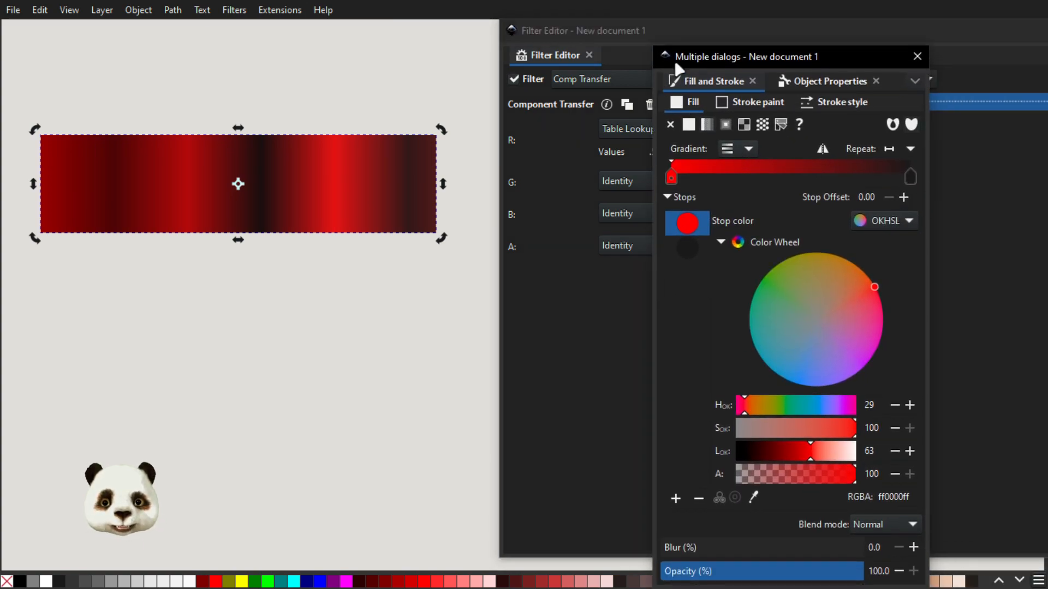
drag(702, 56, 1047, 56)
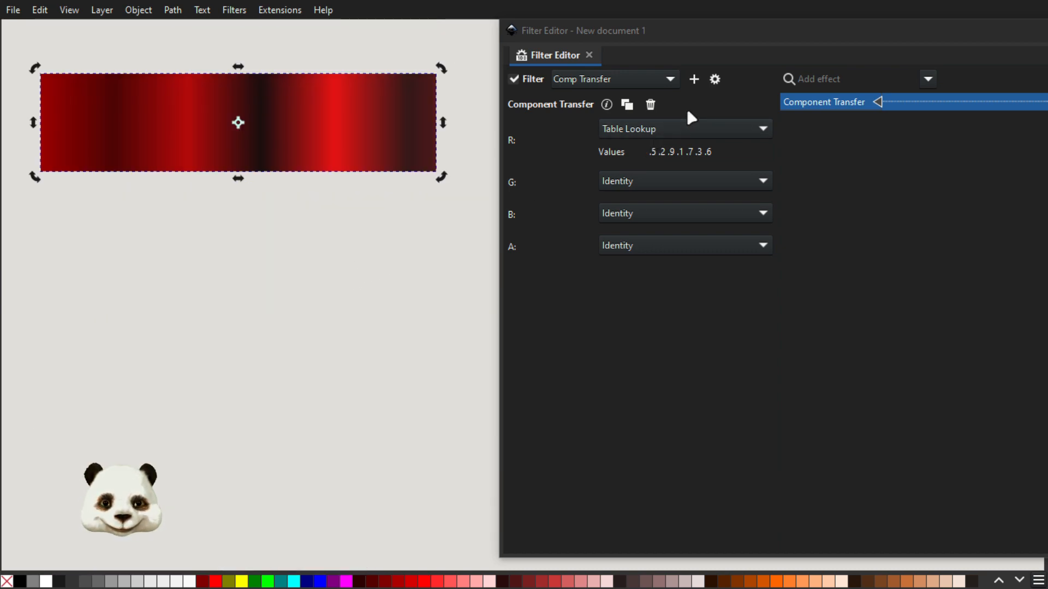
Create a new filter with a Component Transfer effect, set its red channel to Table Lookup, and apply it to the lower rectangle.
click(694, 79)
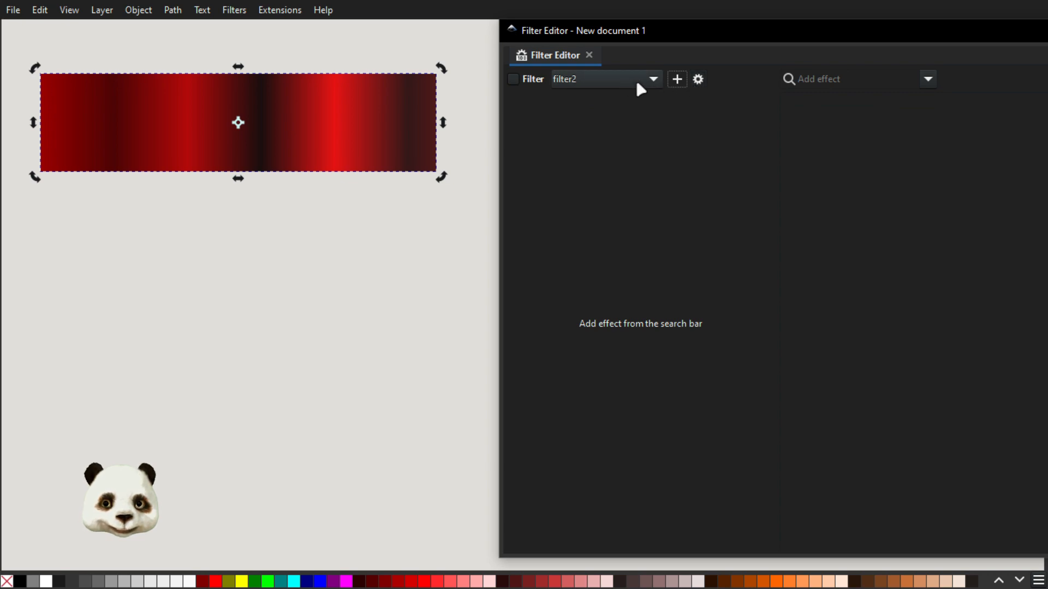
click(927, 79)
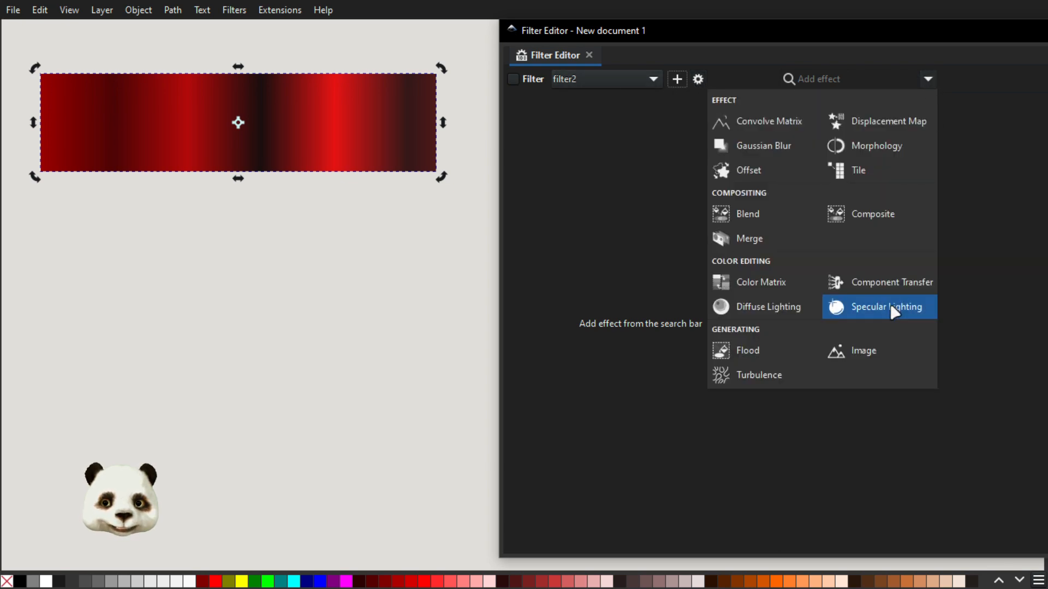
click(892, 284)
click(676, 126)
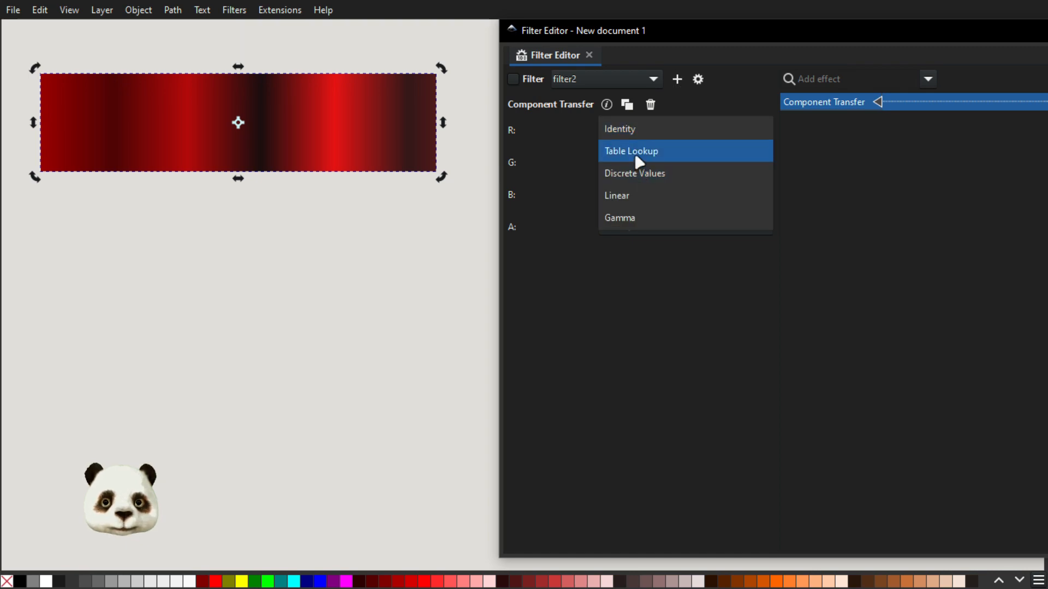
click(635, 153)
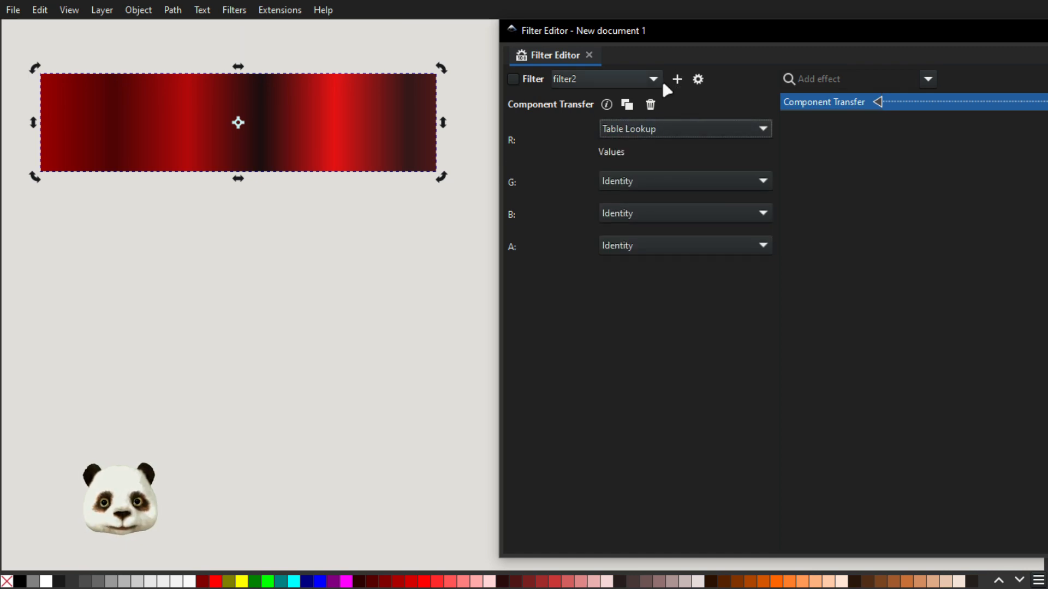
click(514, 79)
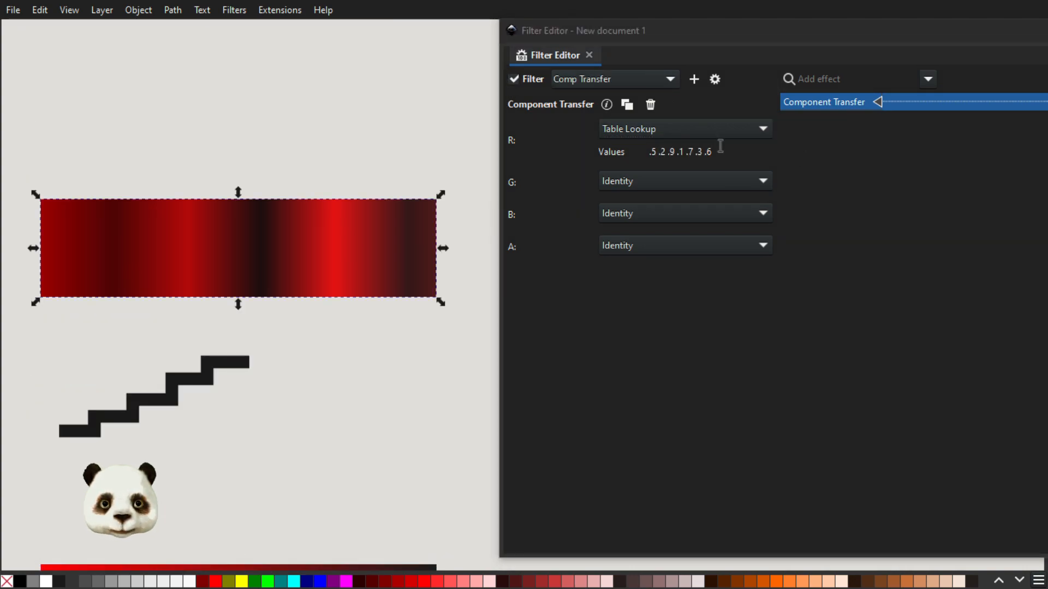
Copy the upper rectangle's red values ".5 .2 .9 .1 .7 .3 .6" into the lower rectangle's red Table Lookup values.
drag(721, 147, 509, 145)
key(ctrl+c)
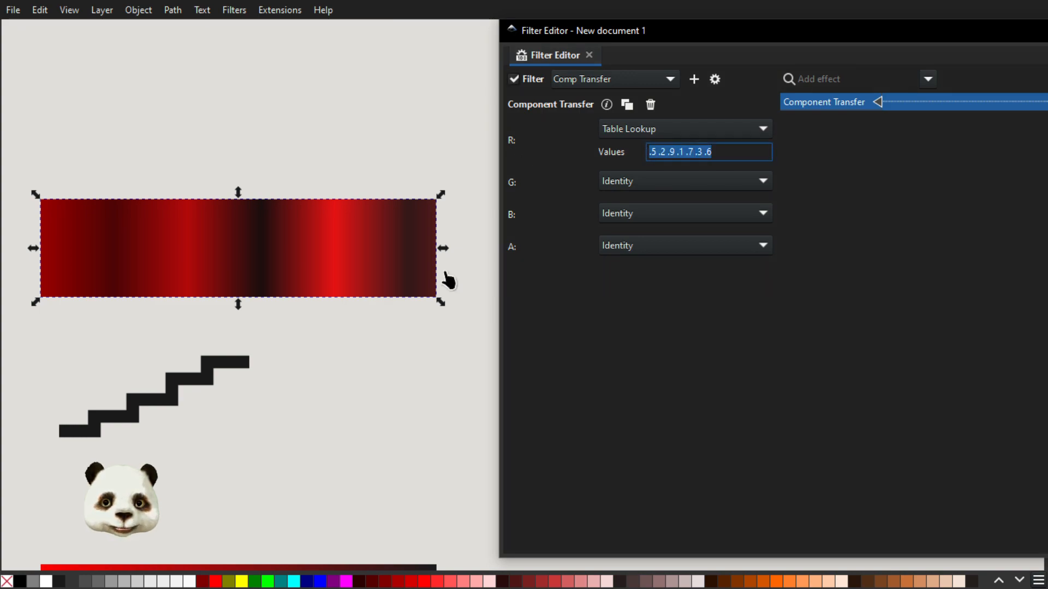
scroll(437, 284, down, 10)
click(697, 148)
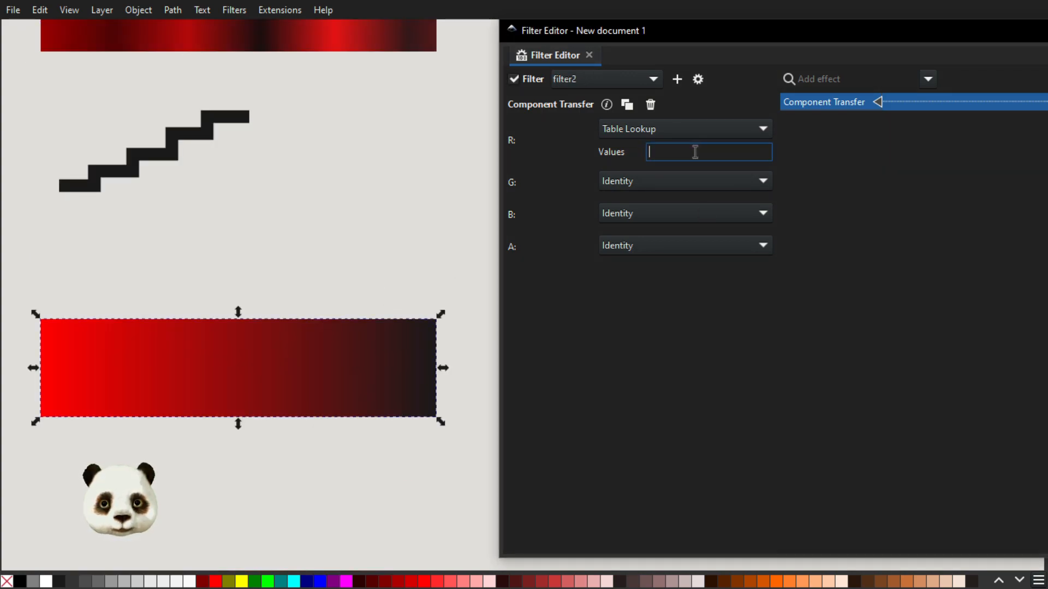
key(ctrl+v)
Set the upper rectangle's red channel to Discrete Values.
scroll(398, 194, up, 5)
click(229, 149)
click(631, 130)
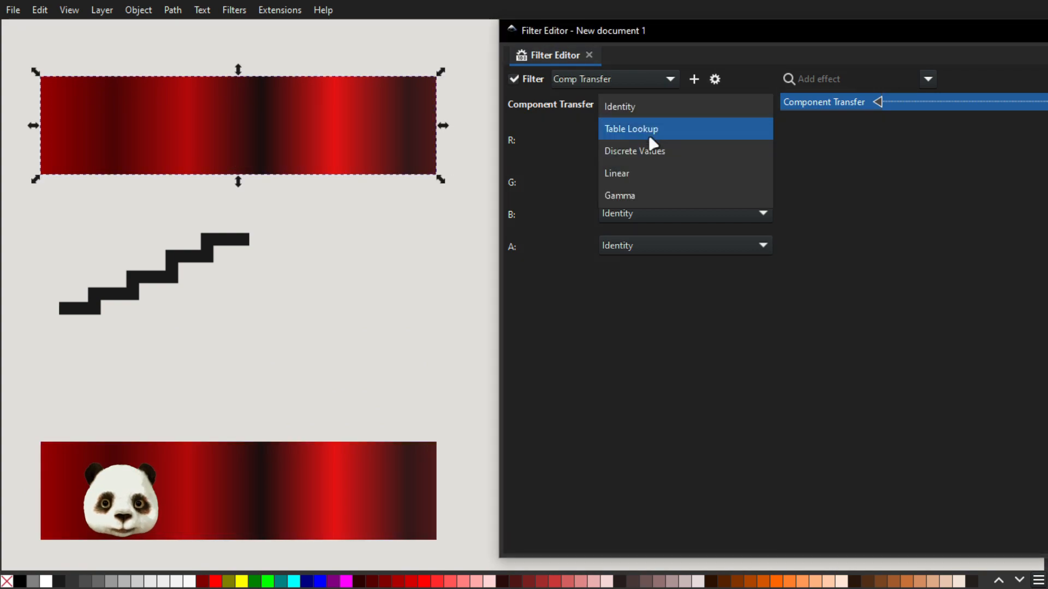
click(642, 148)
drag(748, 154, 588, 146)
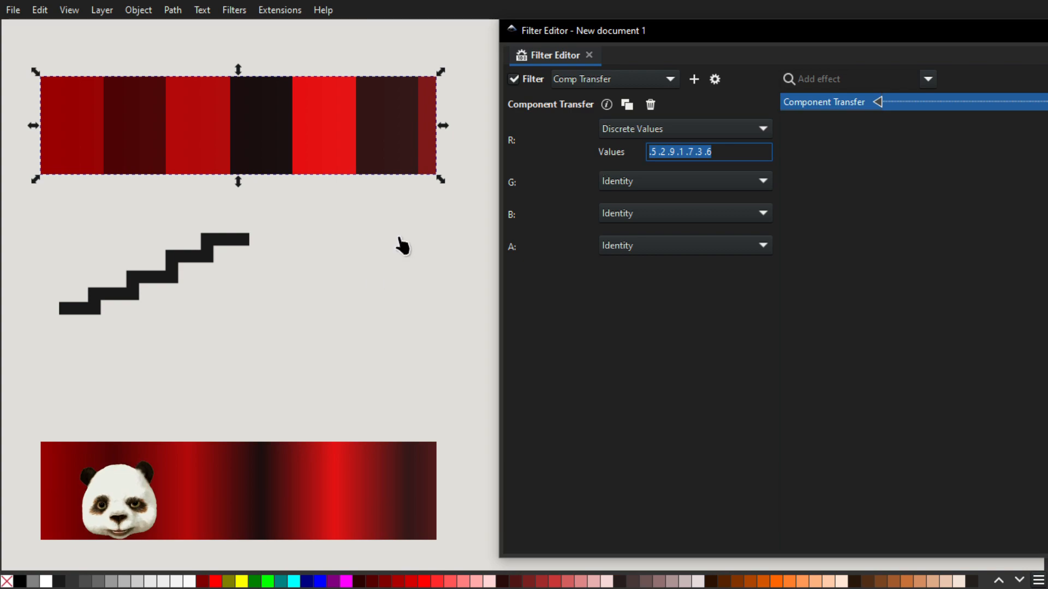
Compare the upper rectangle's discrete bands with the lower rectangle's table lookup blending.
scroll(353, 280, down, 7)
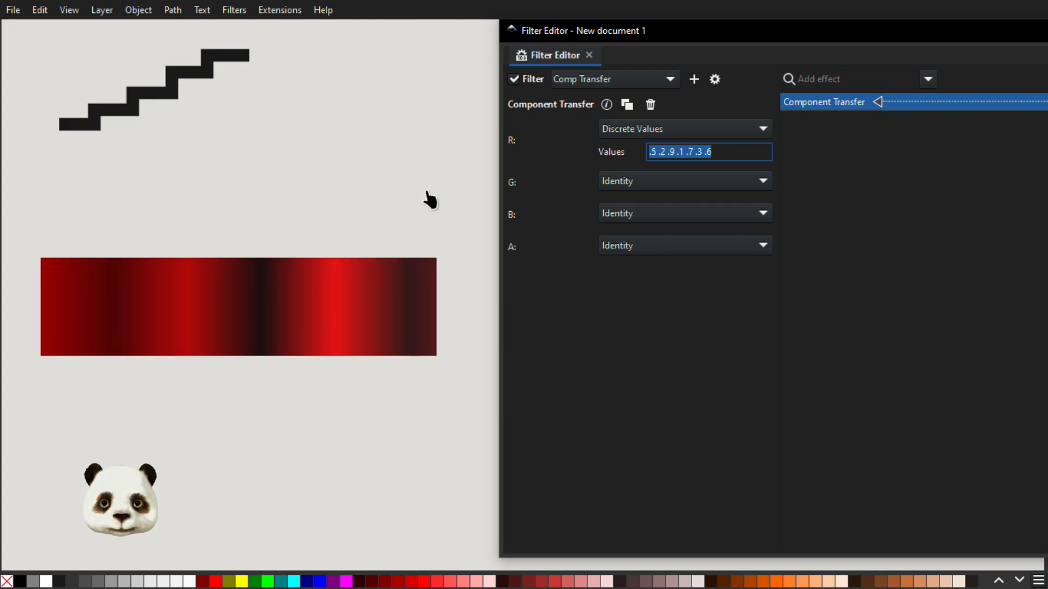
scroll(427, 199, up, 7)
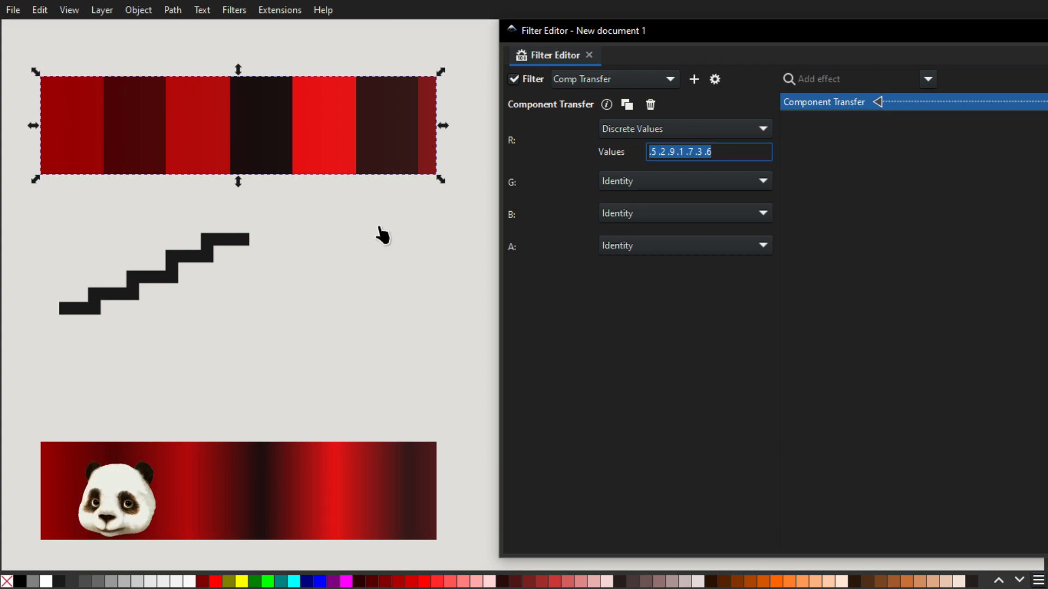
scroll(350, 243, down, 12)
scroll(171, 157, up, 2)
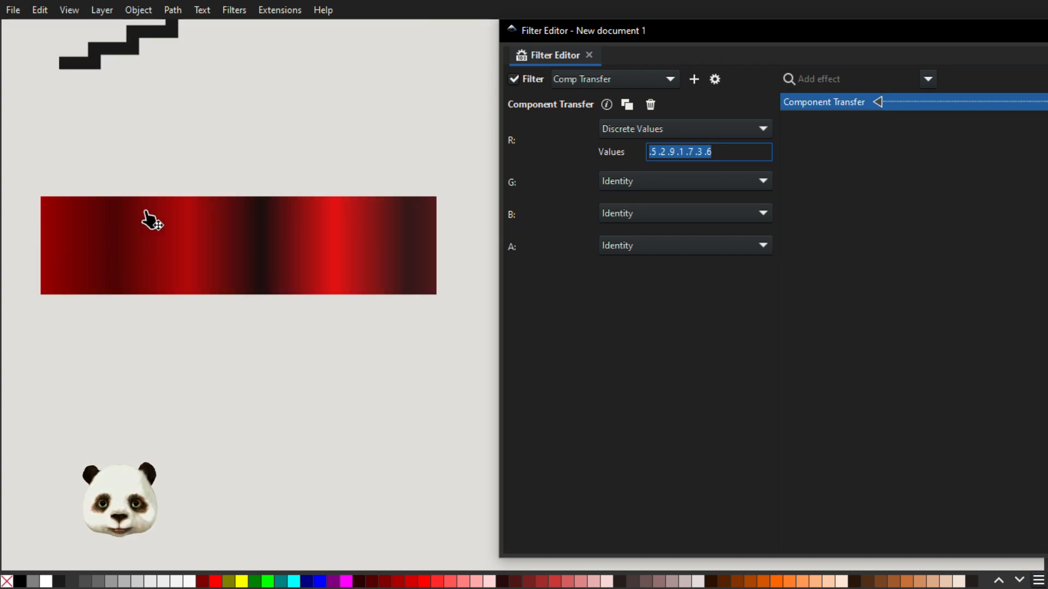
scroll(154, 251, up, 5)
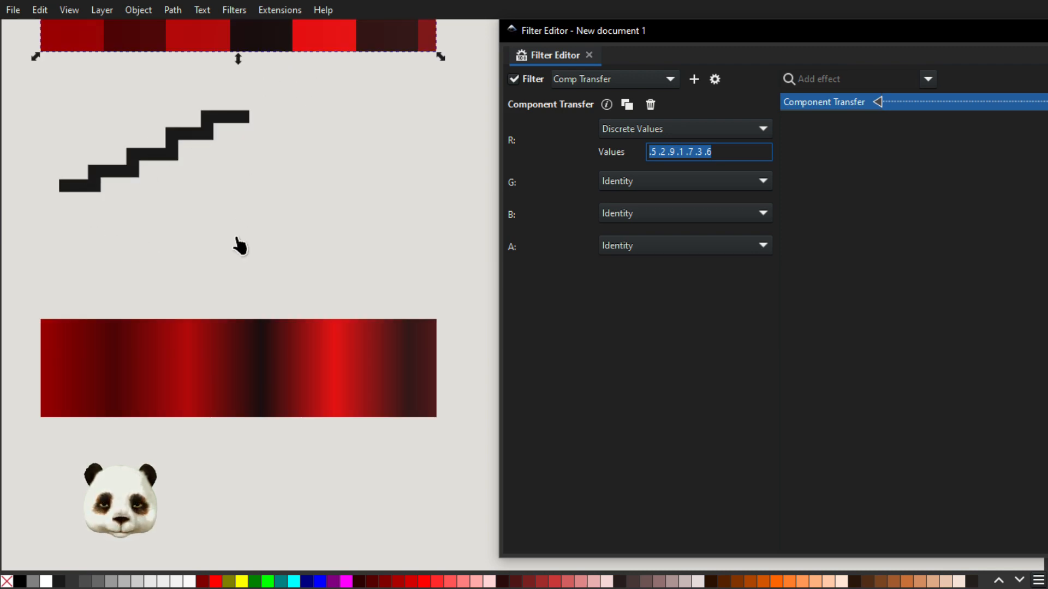
scroll(227, 302, down, 9)
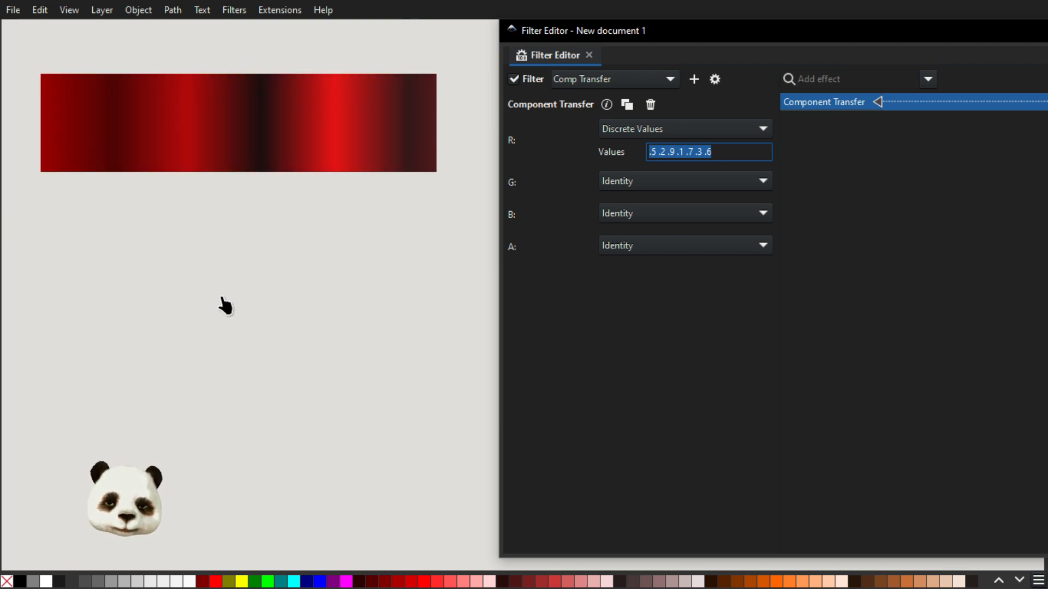
text(b)
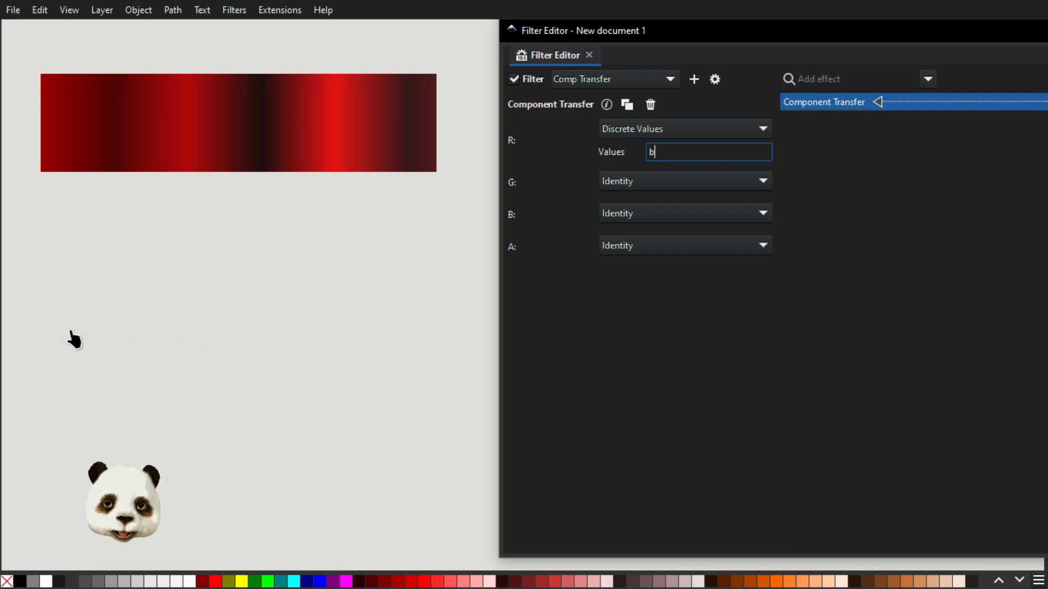
click(801, 166)
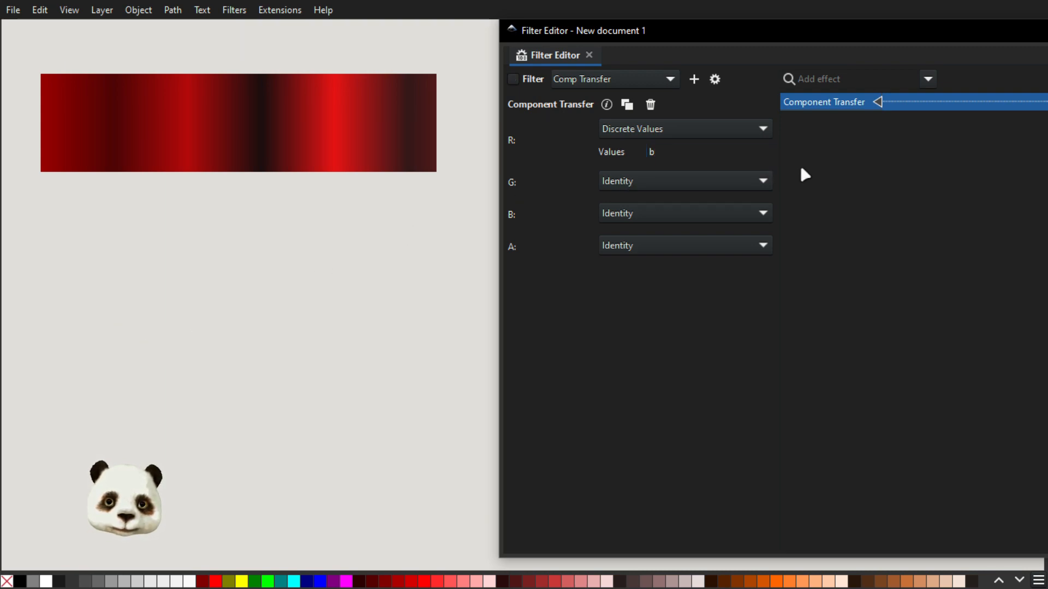
click(710, 153)
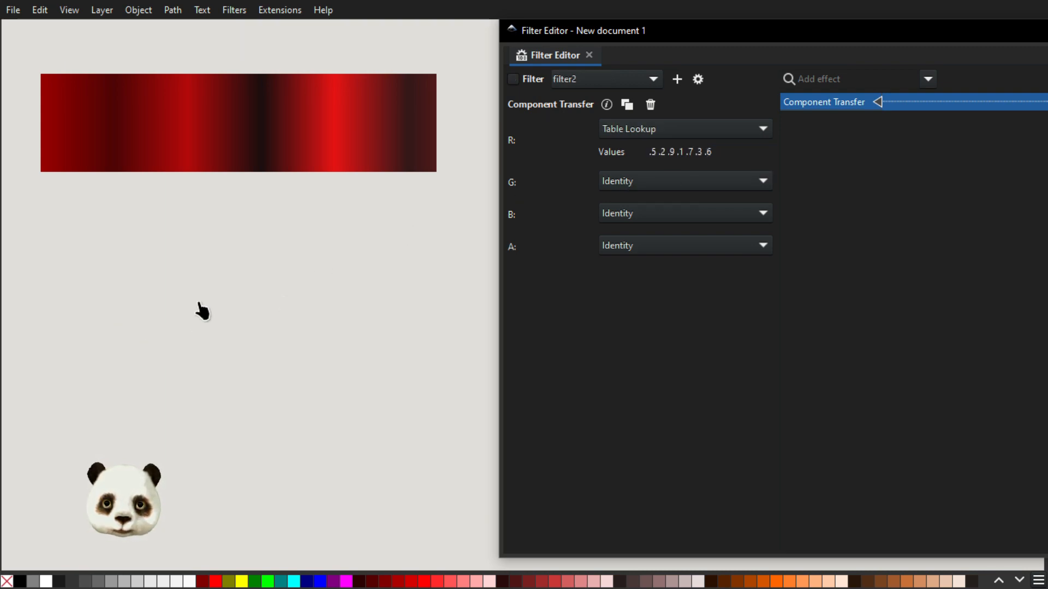
click(165, 298)
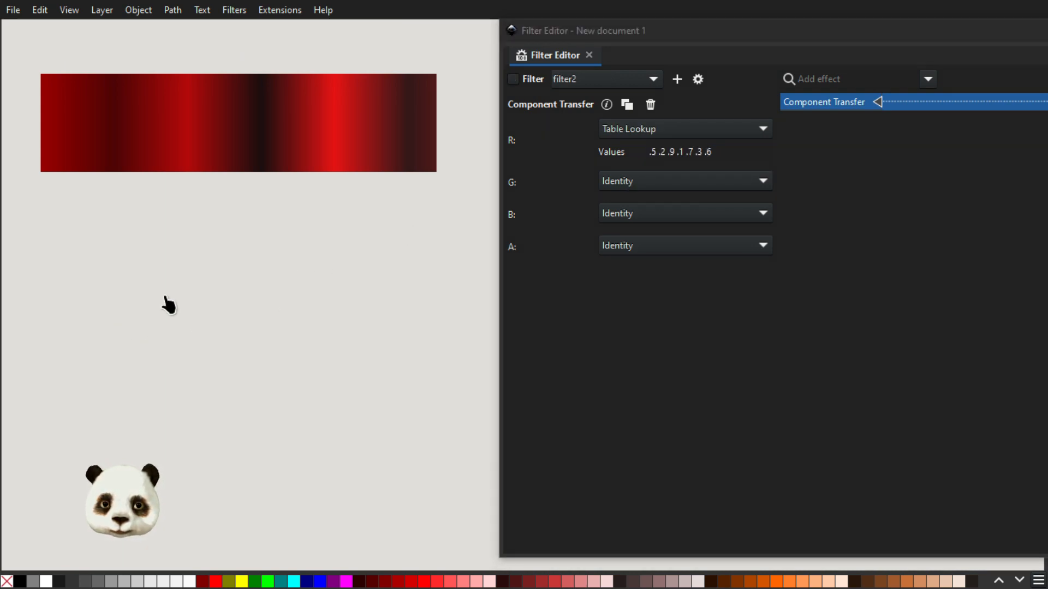
click(66, 326)
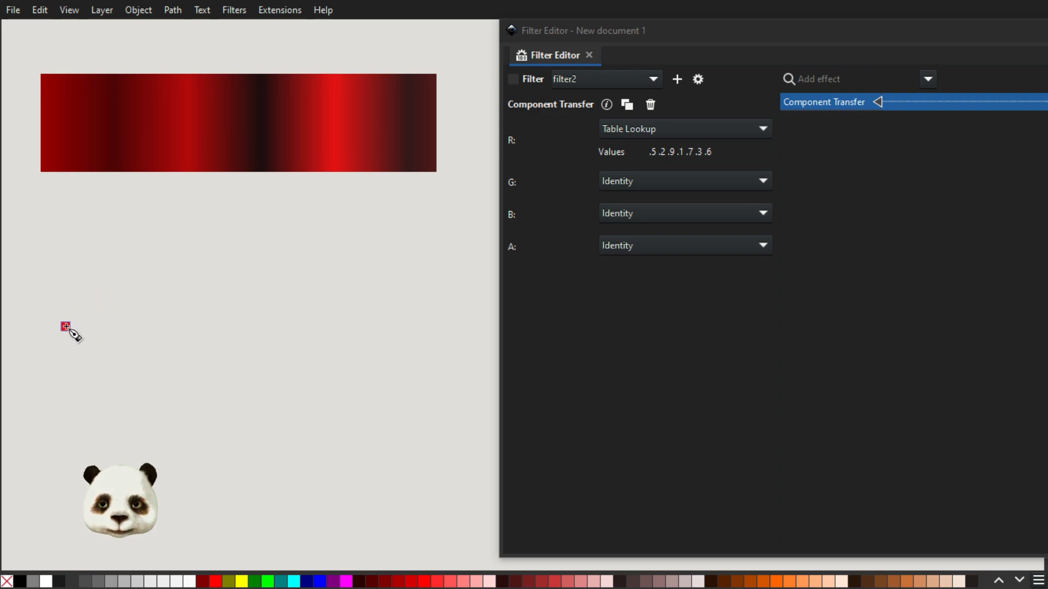
click(66, 326)
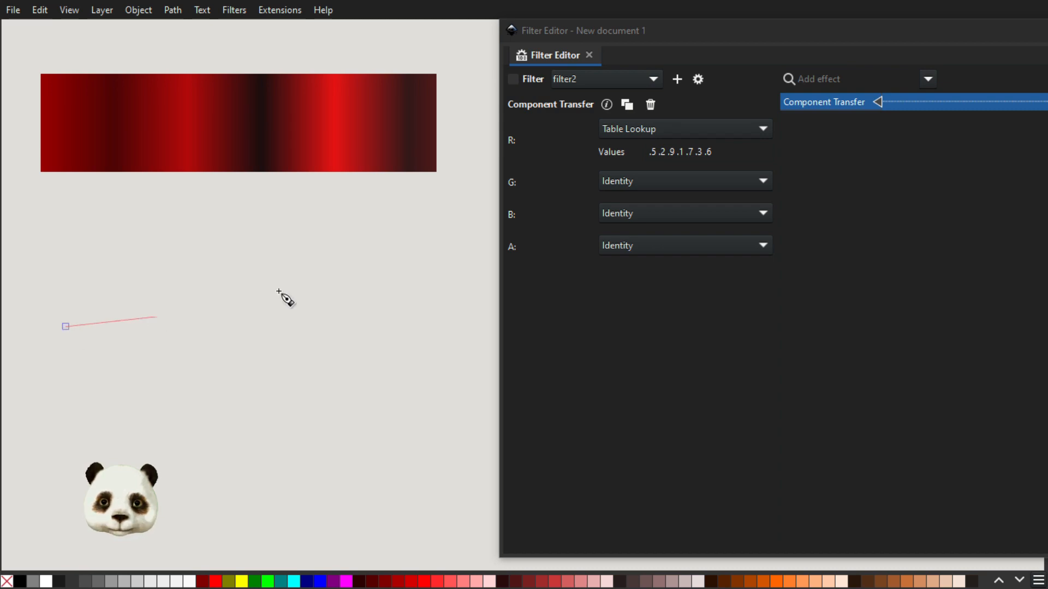
Add a 0 at the start of filter2's red Table Lookup values, making them "0 .5 .2 .9 .1 .7 .3 .6".
click(650, 152)
text(0 .)
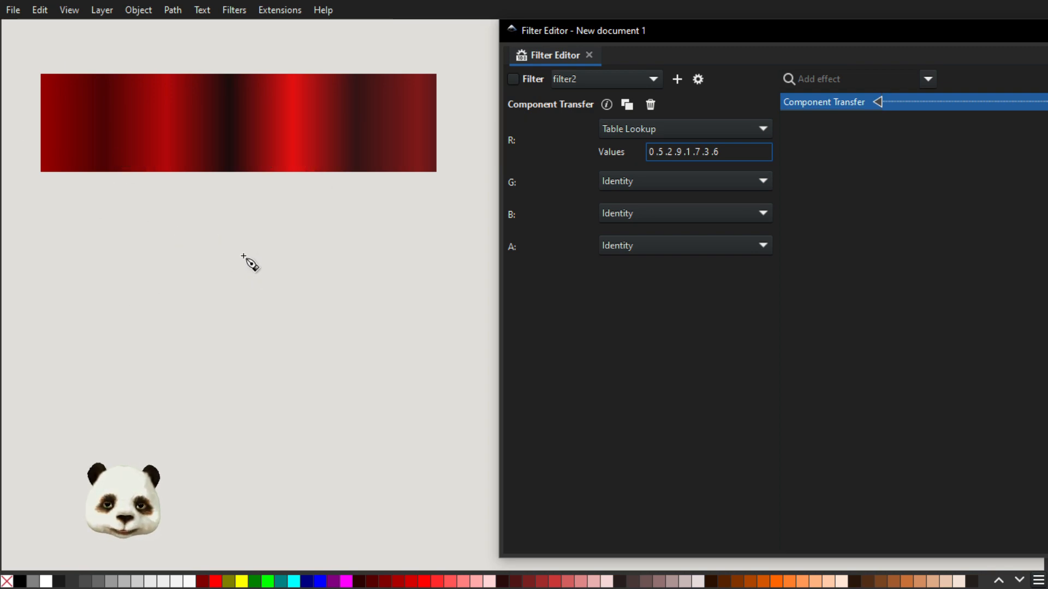
Draw an open zigzag path of seven straight segments below the lower rectangle with the Pen tool.
click(68, 319)
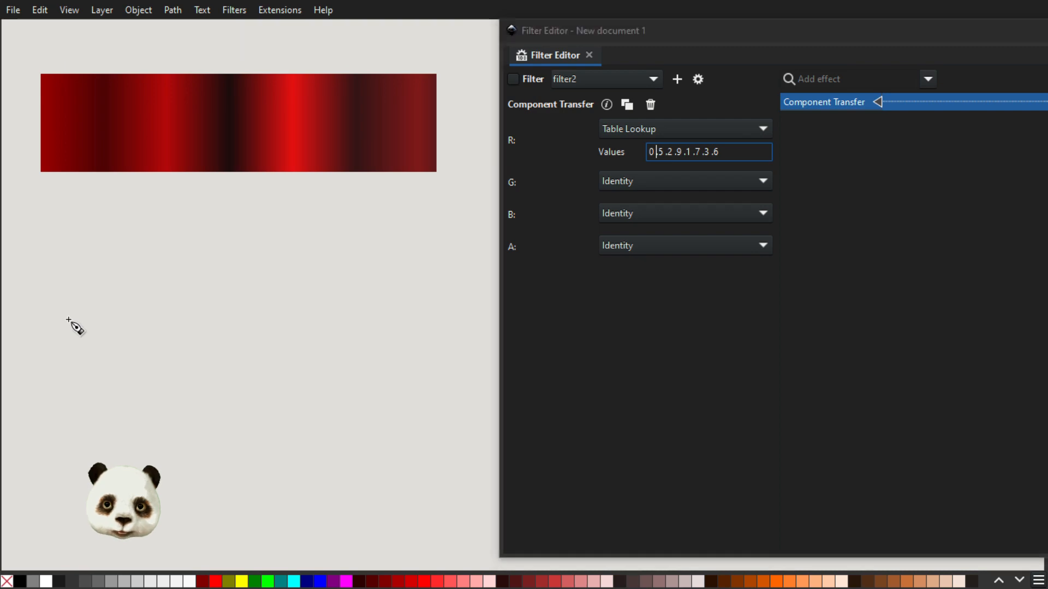
click(109, 274)
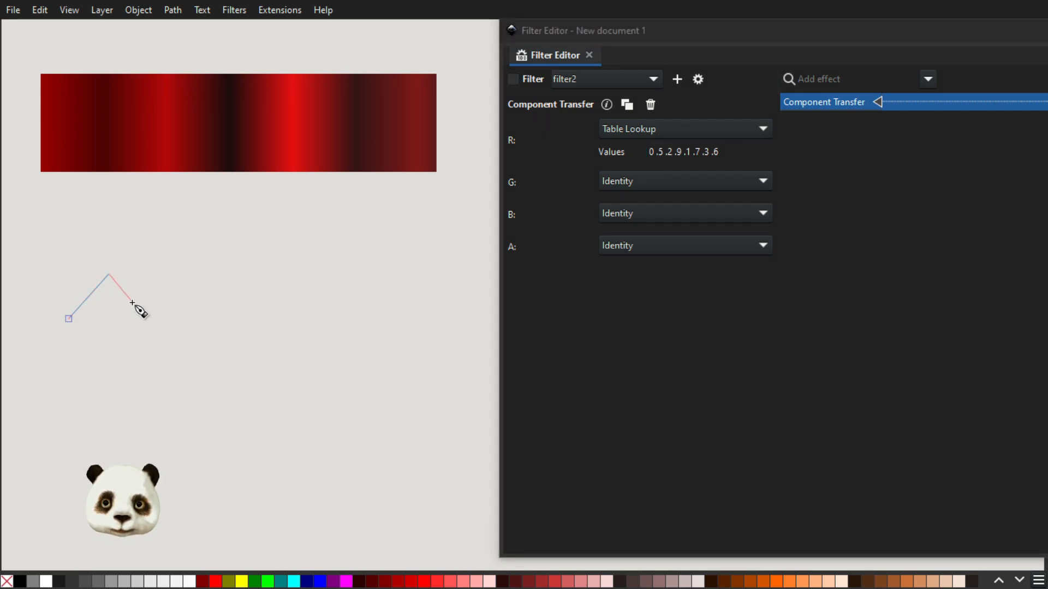
click(134, 302)
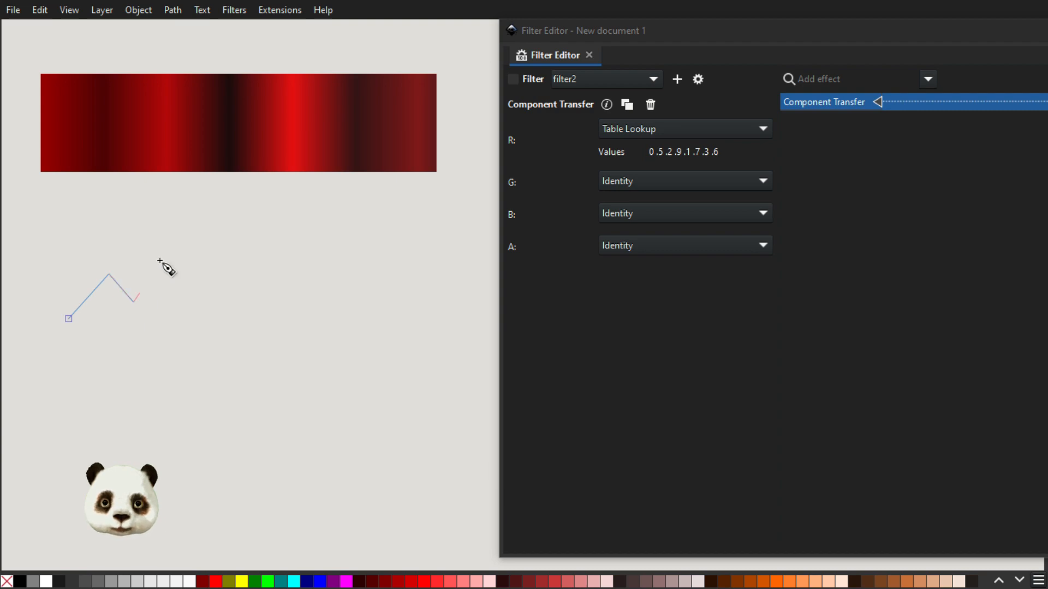
click(183, 233)
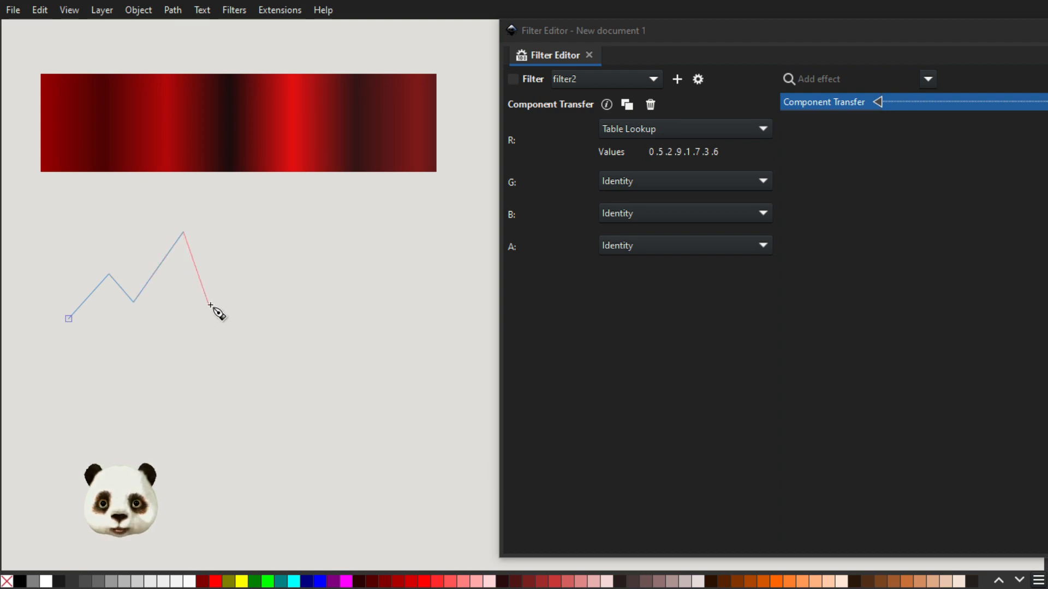
click(214, 307)
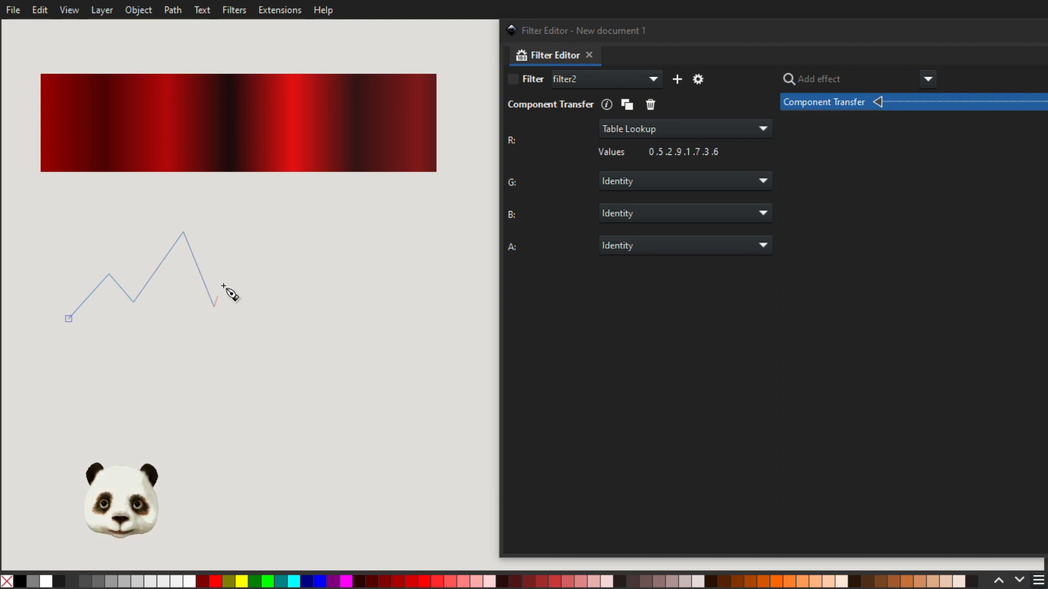
click(237, 259)
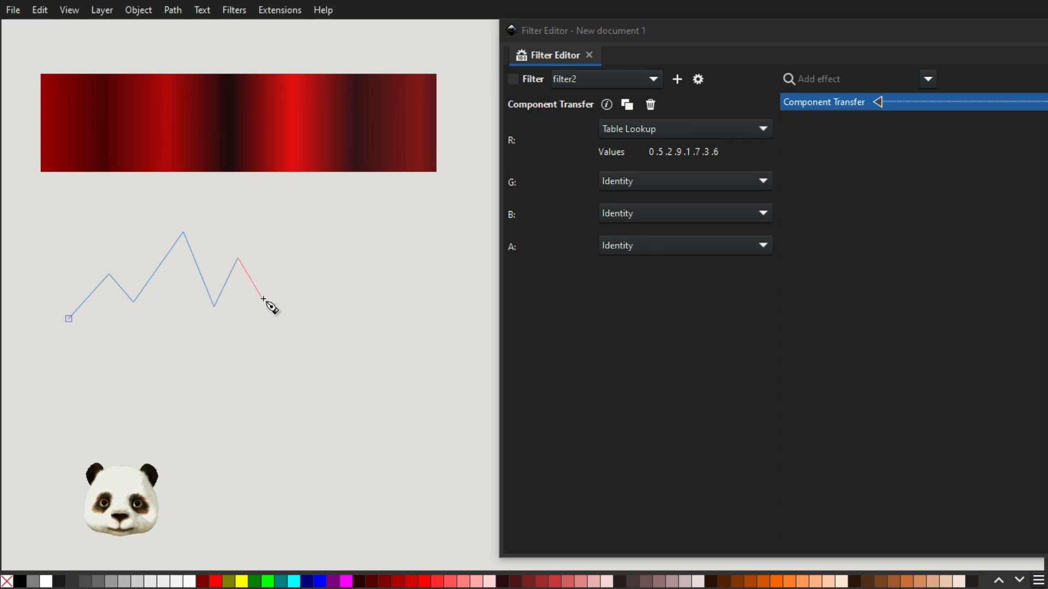
click(258, 286)
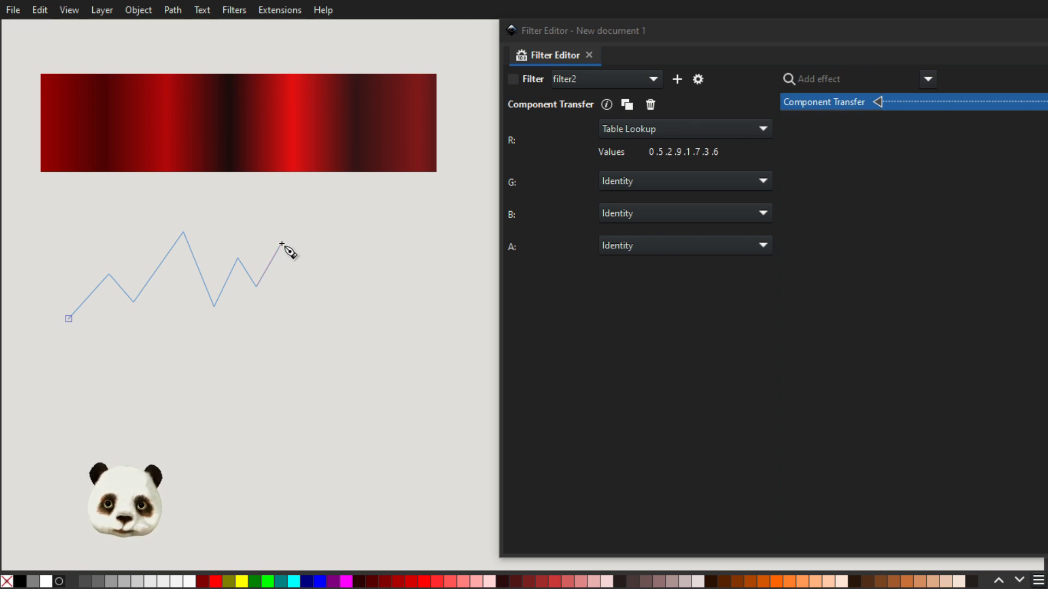
double_click(281, 244)
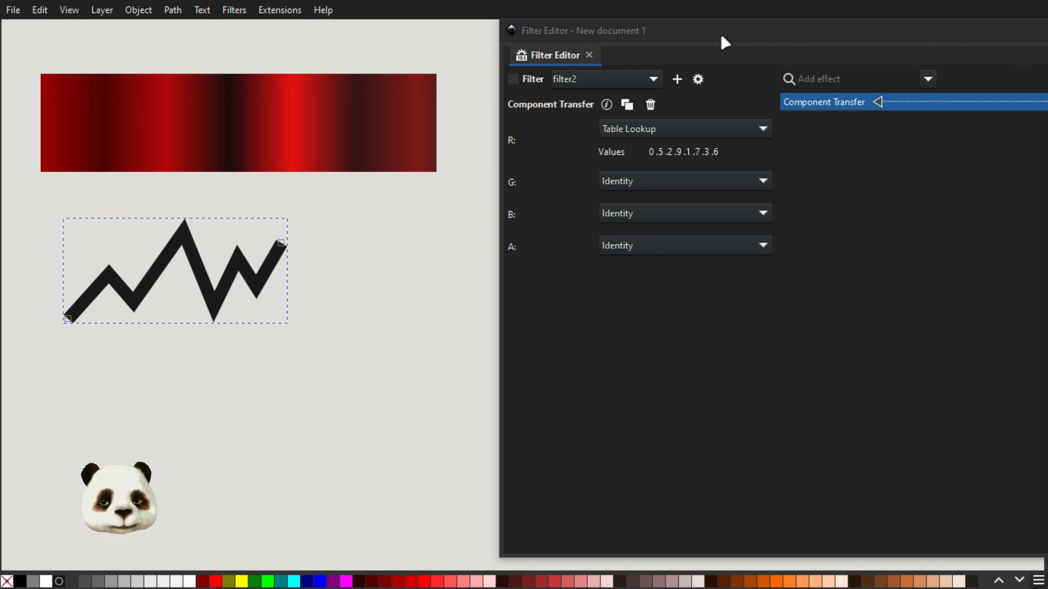
Change the end stop of the lower rectangle's gradient fill to green, RGBA 3f9e2dff, in Fill and Stroke.
scroll(372, 240, up, 3)
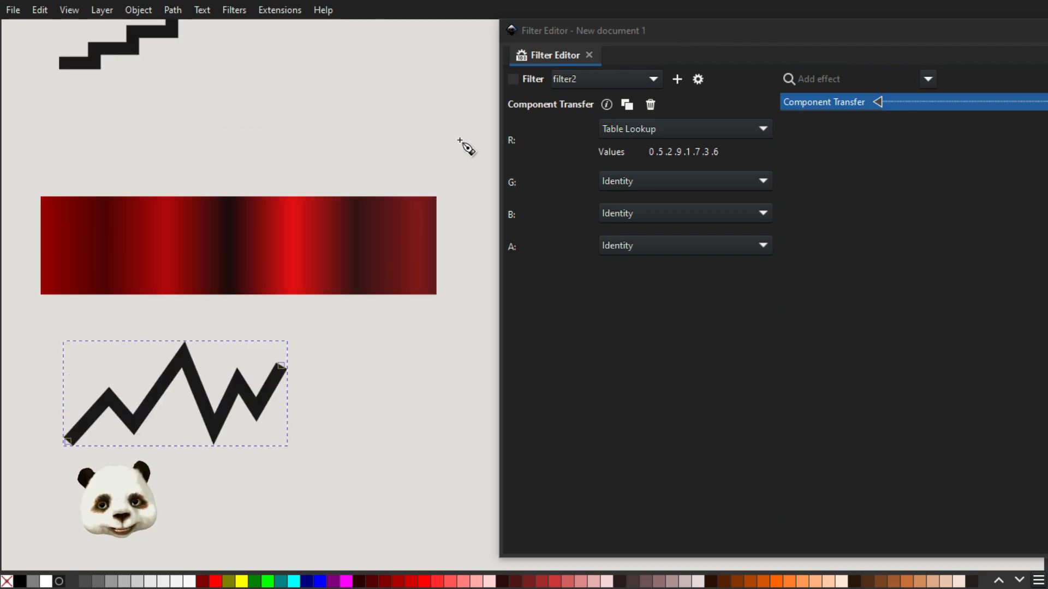
key(s)
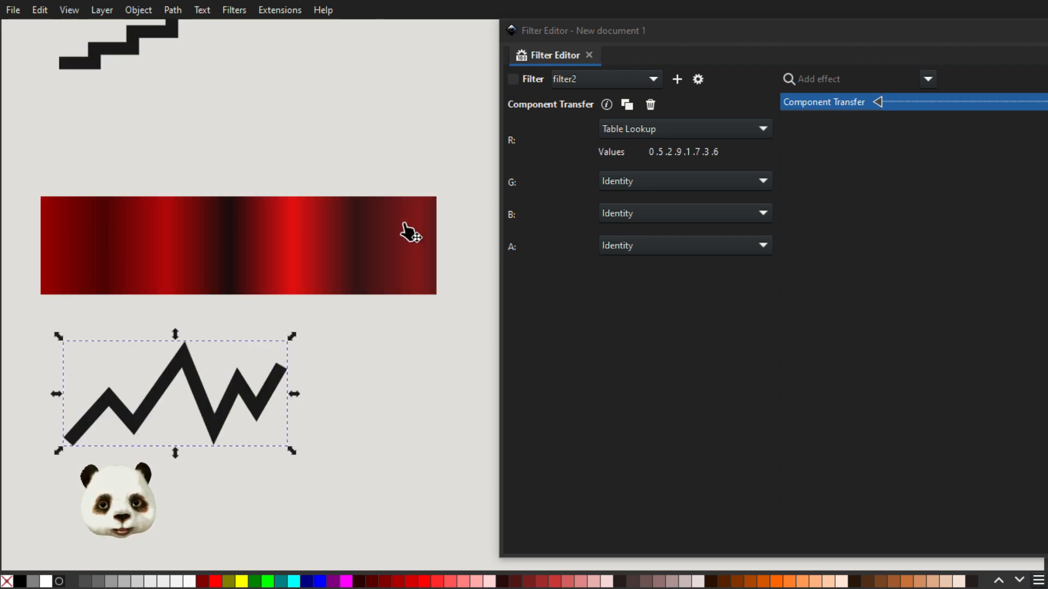
click(351, 260)
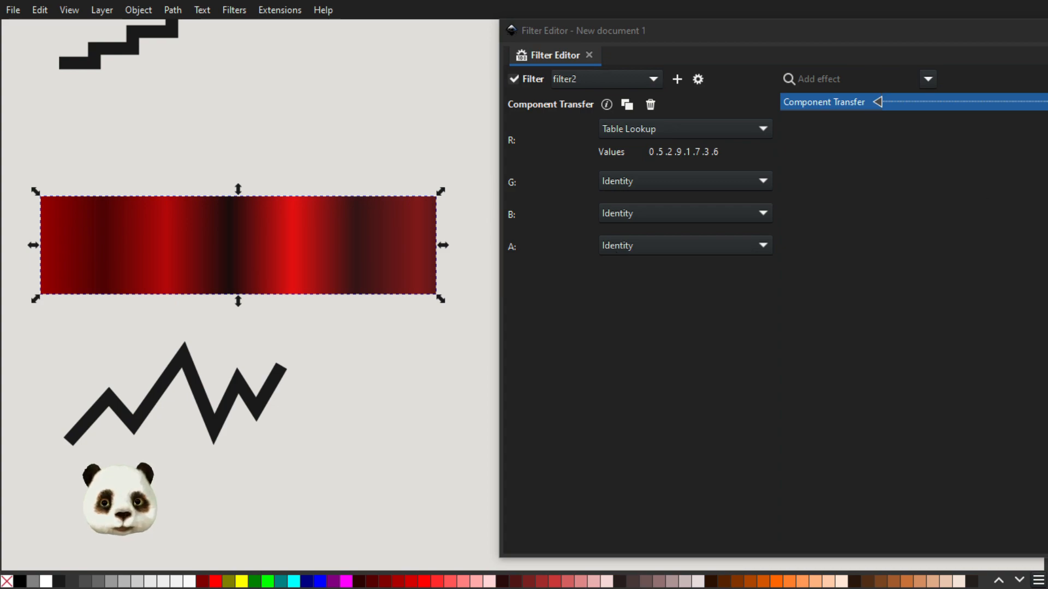
key(ctrl+shift+f)
drag(616, 58, 685, 41)
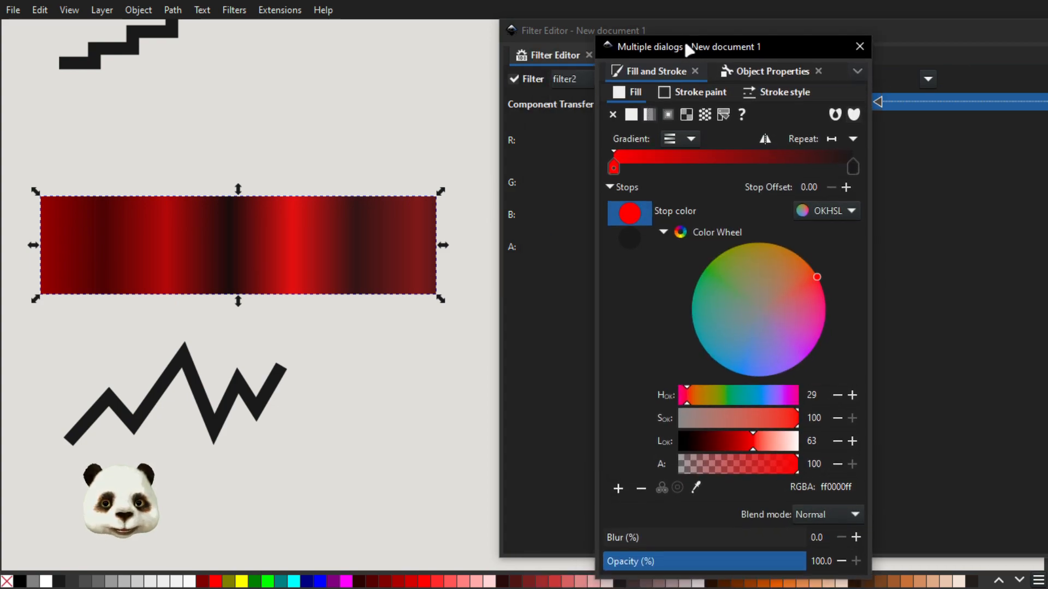
click(853, 166)
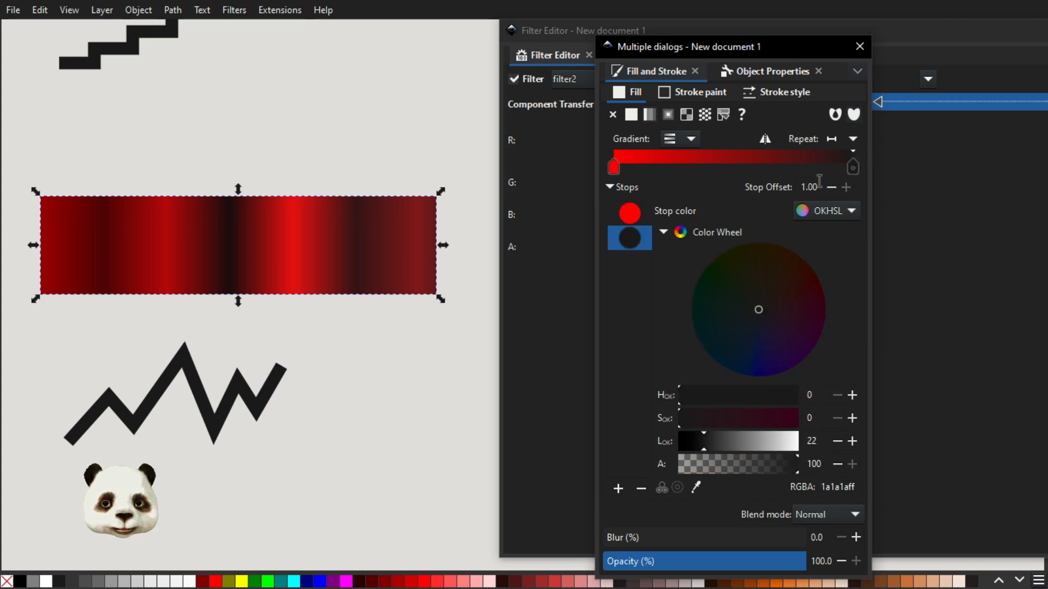
click(254, 582)
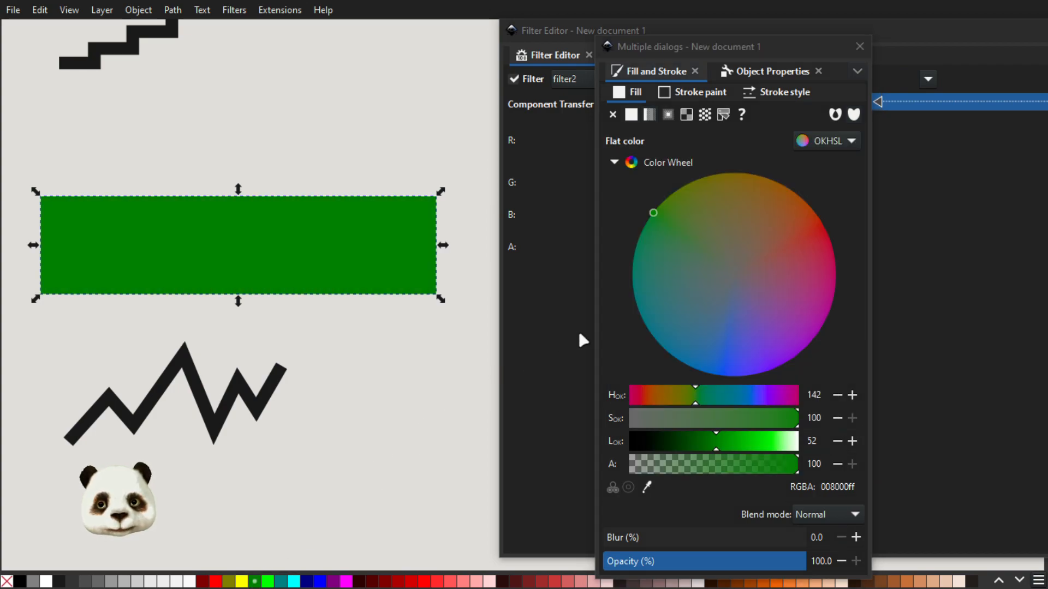
key(ctrl+z)
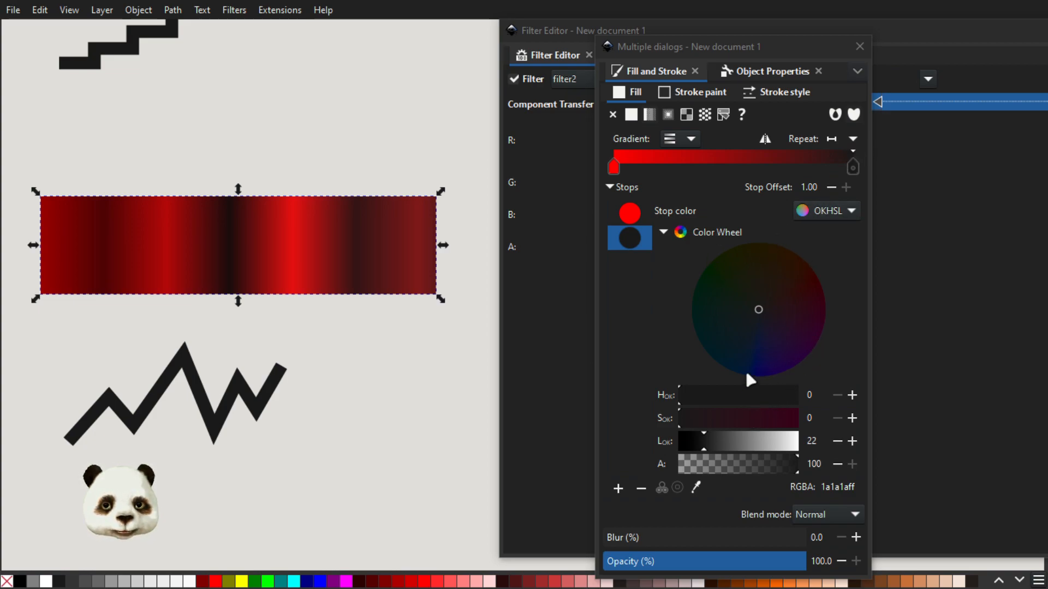
drag(739, 437, 753, 440)
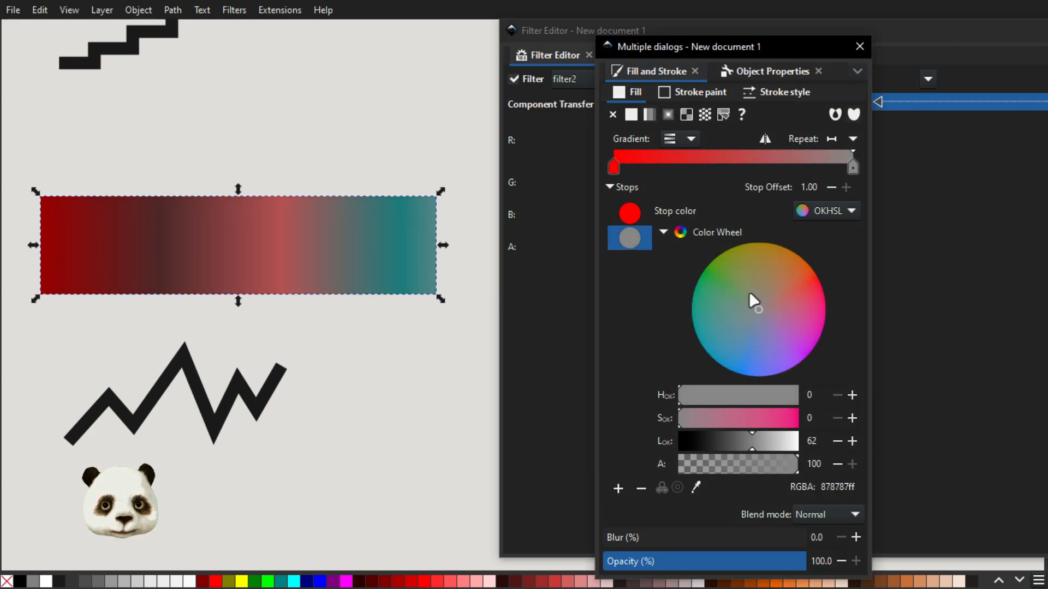
drag(749, 290, 714, 271)
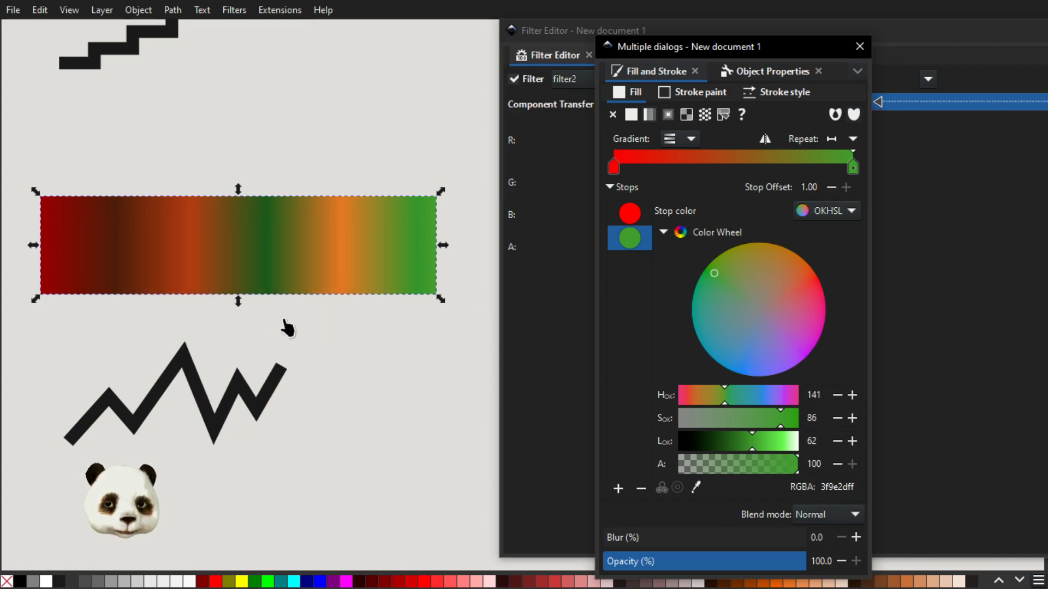
Change the end stop of the upper rectangle's gradient fill to blue, RGBA 4d81ebff, with lightness 62.
scroll(324, 319, up, 5)
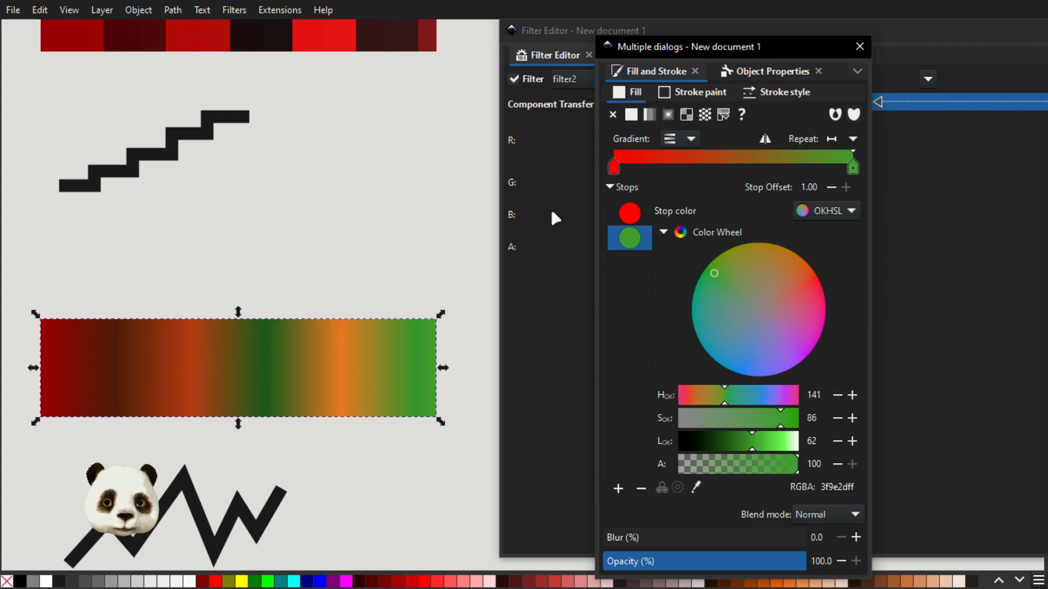
scroll(407, 251, up, 7)
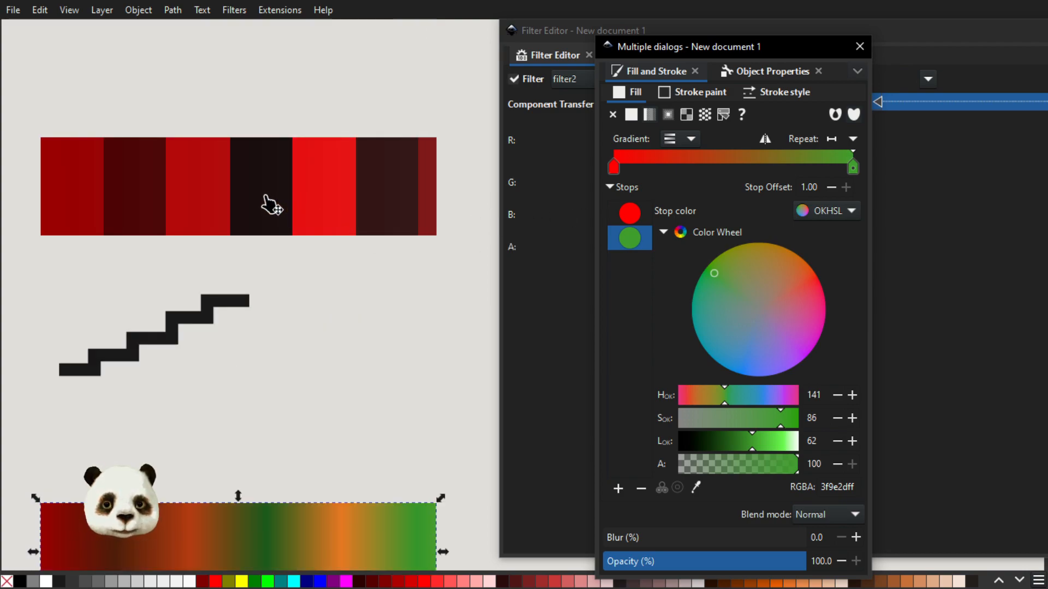
click(266, 204)
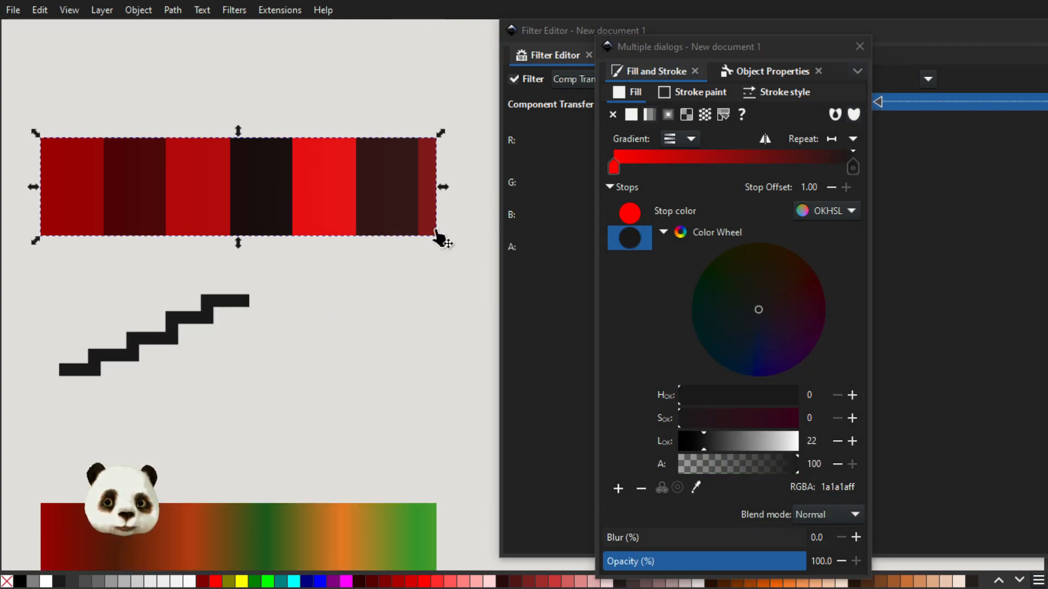
click(854, 168)
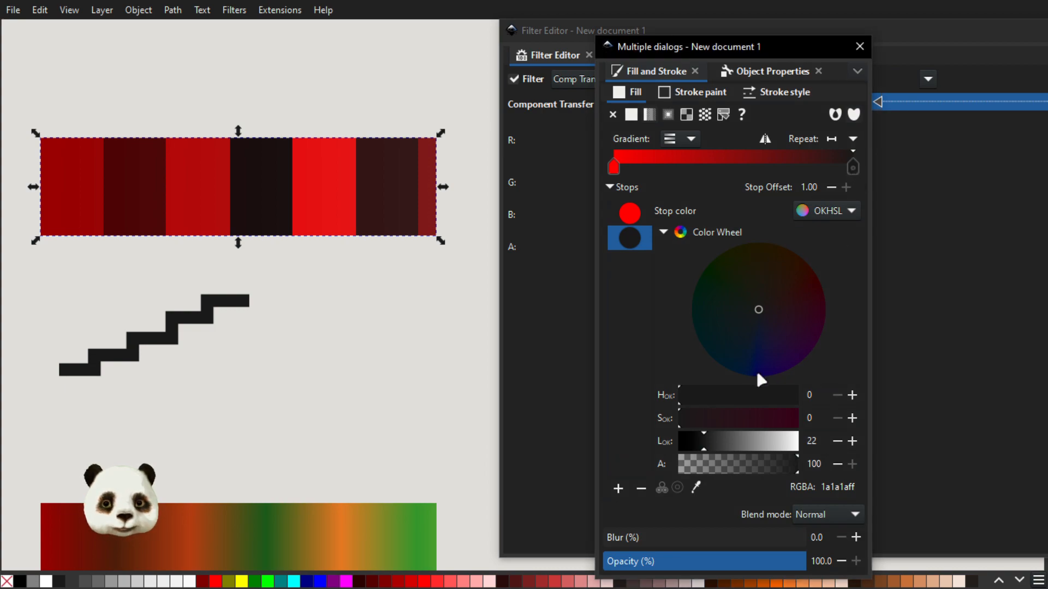
click(752, 440)
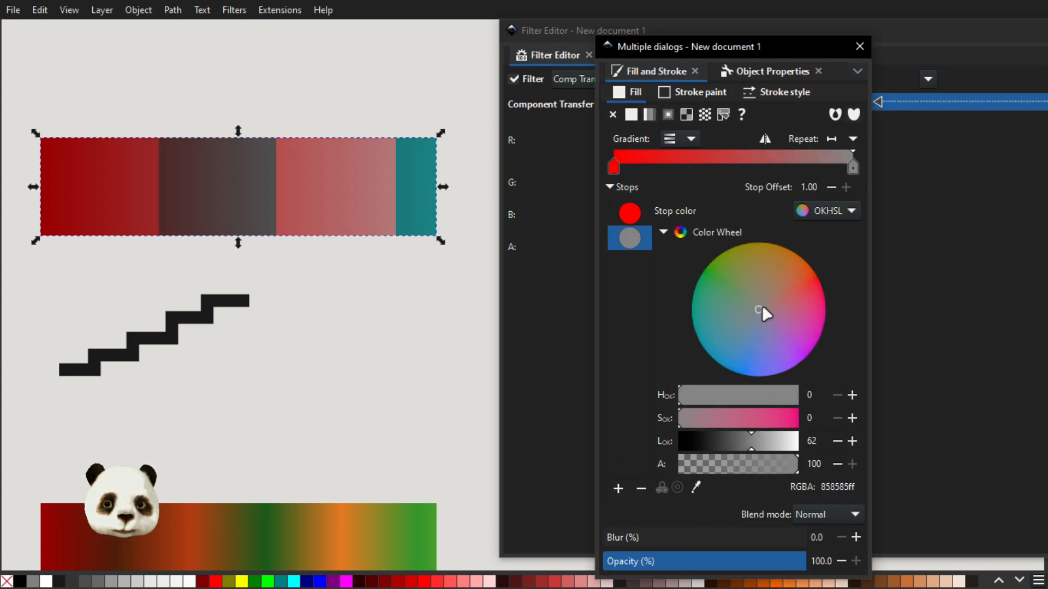
drag(757, 327, 752, 365)
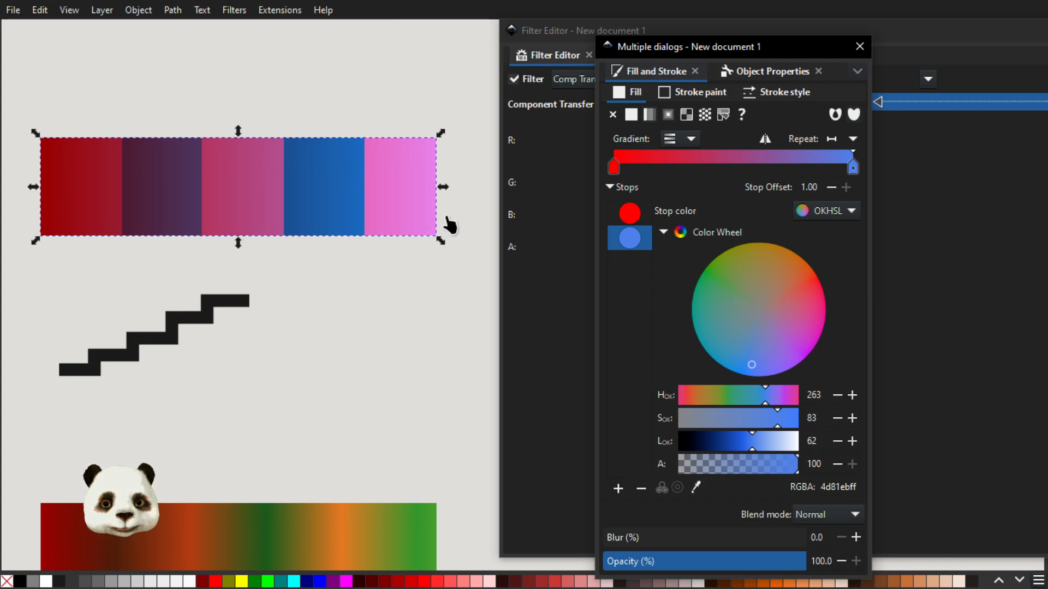
Sweep the upper rectangle's end stop color around the color wheel through purple, teal and magenta, ending on blue, RGBA 008dd5ff.
mouse_move(775, 356)
mouse_down()
mouse_move(772, 303)
mouse_move(793, 259)
mouse_move(730, 256)
mouse_move(703, 320)
mouse_move(730, 318)
mouse_move(778, 340)
mouse_move(797, 335)
mouse_move(789, 341)
mouse_up()
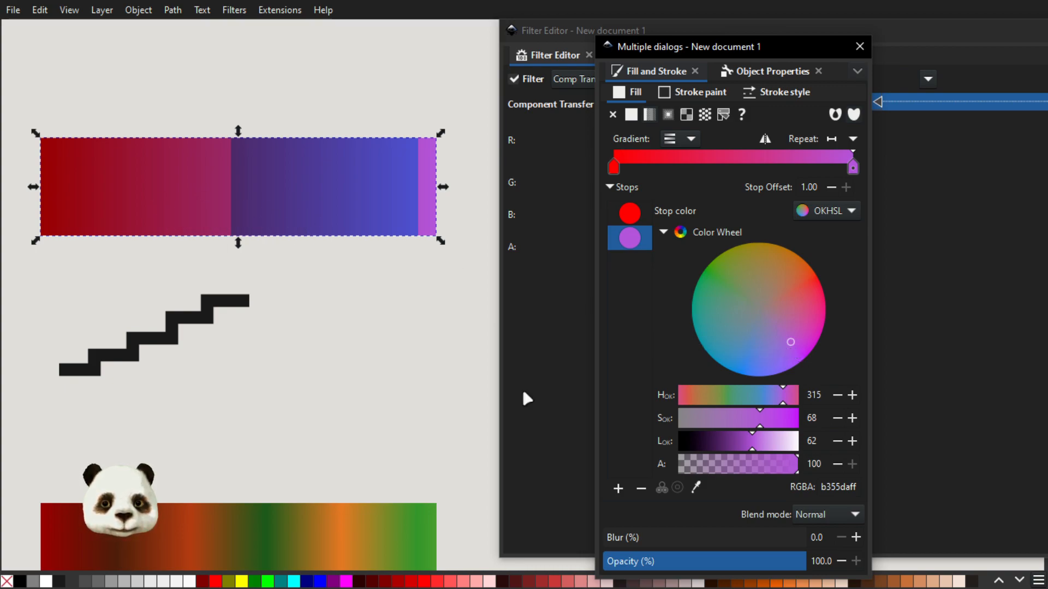
drag(790, 340, 671, 315)
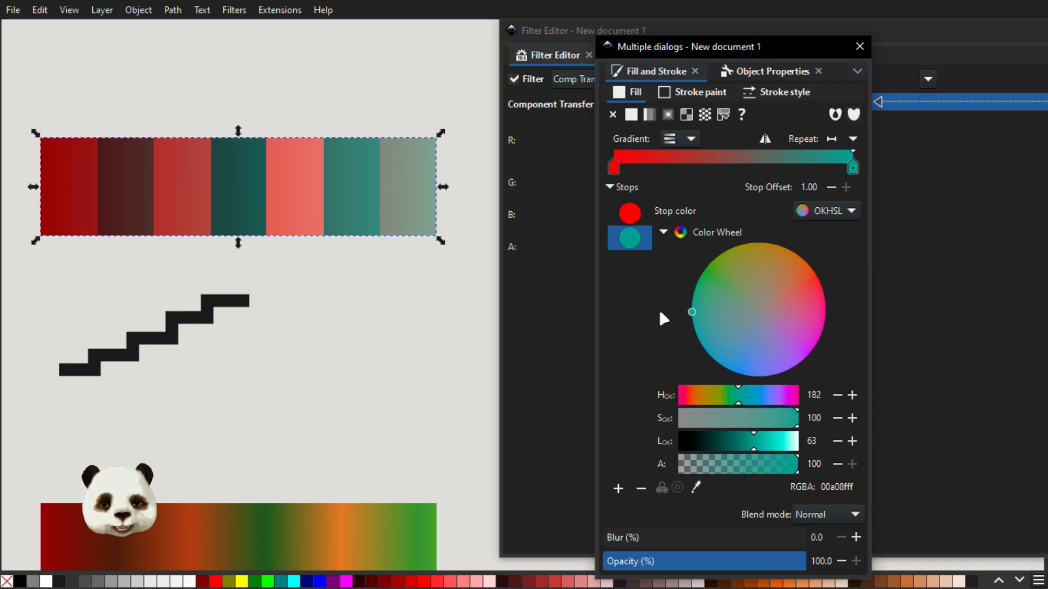
mouse_move(659, 313)
mouse_down()
mouse_move(755, 308)
mouse_move(581, 315)
mouse_move(572, 253)
mouse_up()
mouse_move(610, 206)
mouse_down()
mouse_move(540, 267)
mouse_move(523, 371)
mouse_move(585, 423)
mouse_move(541, 277)
mouse_move(511, 312)
mouse_up()
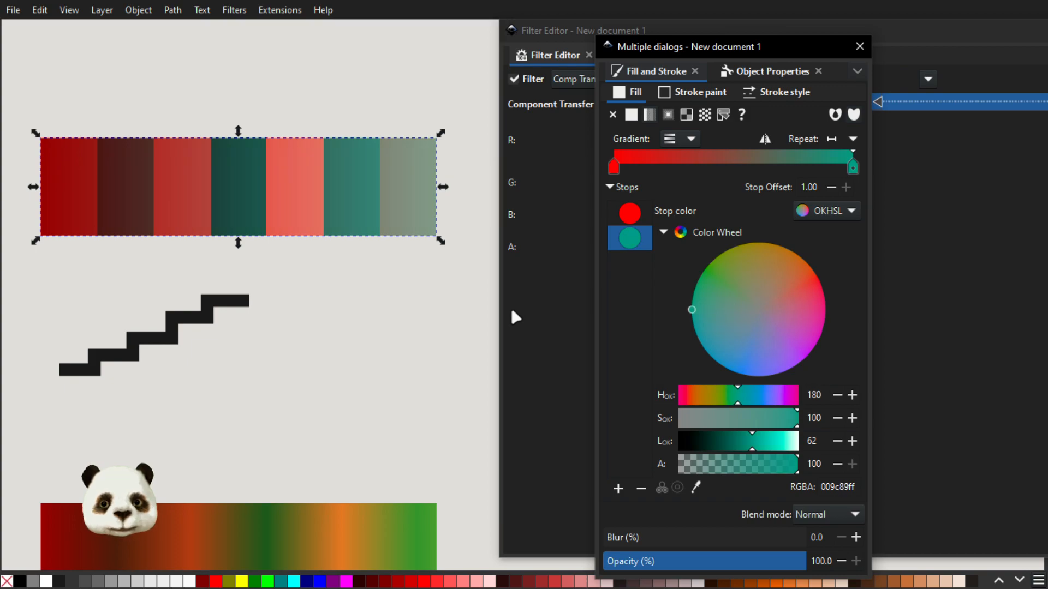
mouse_move(512, 426)
mouse_down()
mouse_move(585, 518)
mouse_move(617, 533)
mouse_move(957, 516)
mouse_move(1029, 414)
mouse_up()
drag(1045, 330, 1013, 304)
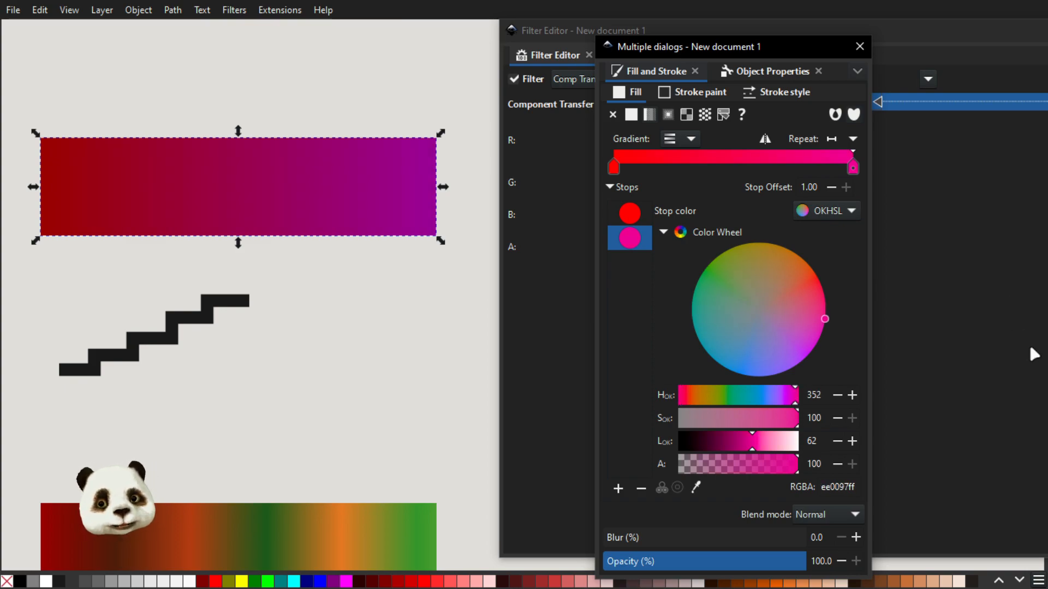
mouse_move(1030, 349)
mouse_down()
mouse_move(1047, 214)
mouse_move(1037, 133)
mouse_move(1006, 71)
mouse_move(1026, 104)
mouse_move(1047, 217)
mouse_move(1047, 426)
mouse_move(1024, 500)
mouse_move(896, 548)
mouse_move(739, 546)
mouse_move(612, 507)
mouse_move(646, 524)
mouse_up()
Change the end stop of the lower rectangle's gradient fill to teal, RGBA 009aa3ff.
scroll(425, 455, down, 3)
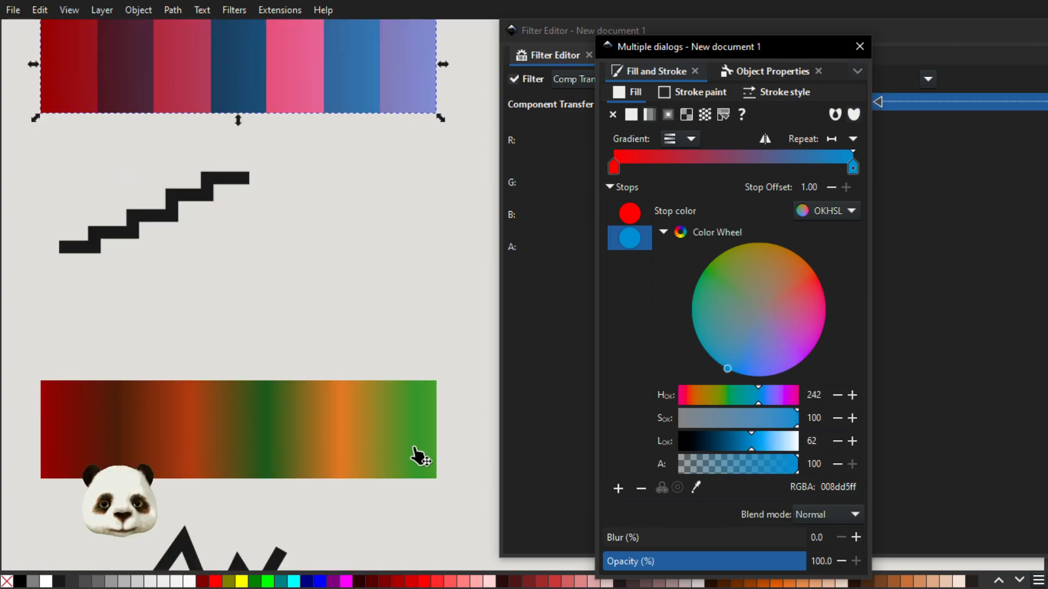
click(315, 424)
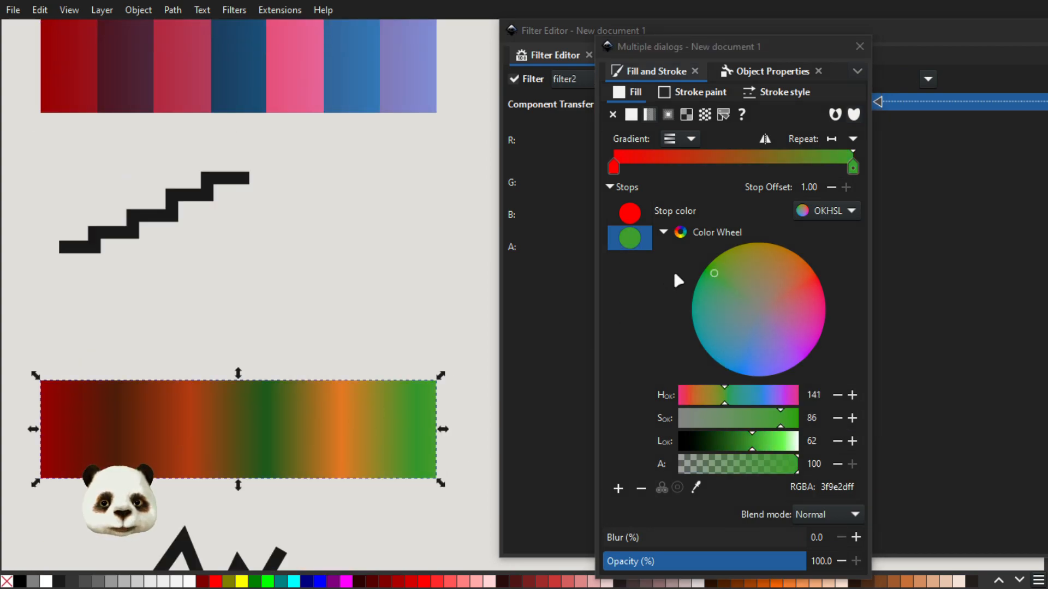
mouse_move(721, 275)
mouse_down()
mouse_move(789, 304)
mouse_move(857, 301)
mouse_move(673, 319)
mouse_move(702, 307)
mouse_move(669, 306)
mouse_move(750, 304)
mouse_move(640, 304)
mouse_move(631, 259)
mouse_move(709, 210)
mouse_move(654, 255)
mouse_move(629, 297)
mouse_move(641, 335)
mouse_move(664, 357)
mouse_move(763, 397)
mouse_move(683, 336)
mouse_up()
scroll(469, 339, down, 5)
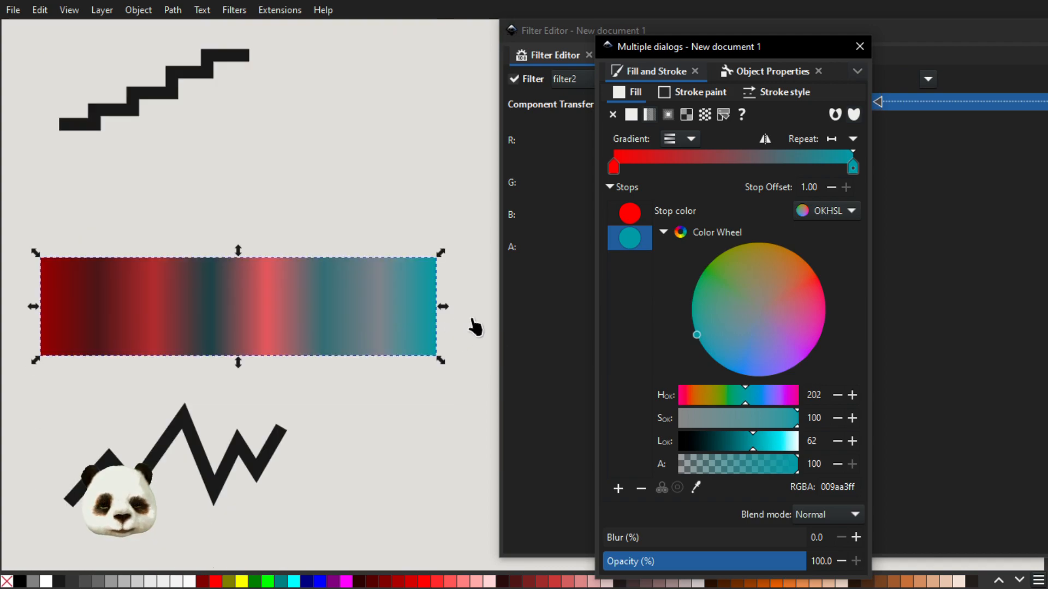
scroll(370, 323, up, 2)
scroll(370, 323, up, 4)
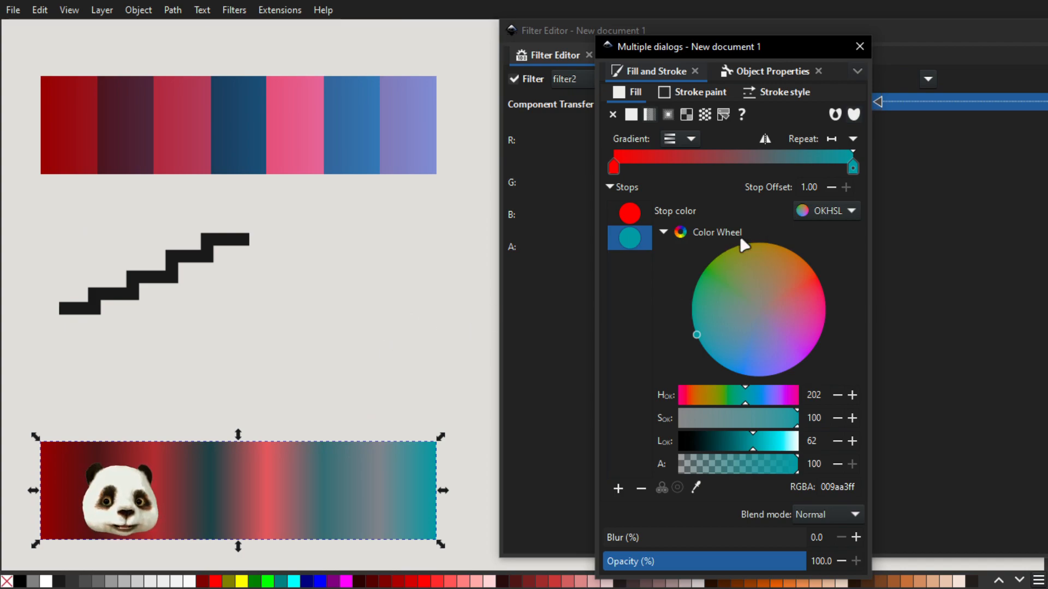
Switch the lower rectangle's red channel to Discrete Values and back to Table Lookup in Component Transfer to compare the two.
drag(741, 57, 1047, 54)
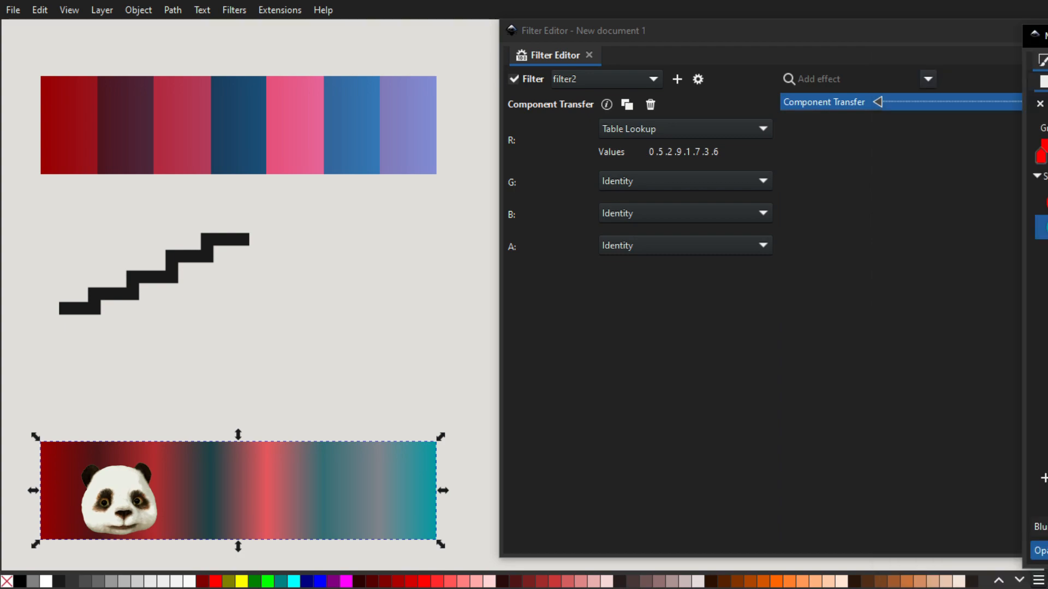
click(720, 127)
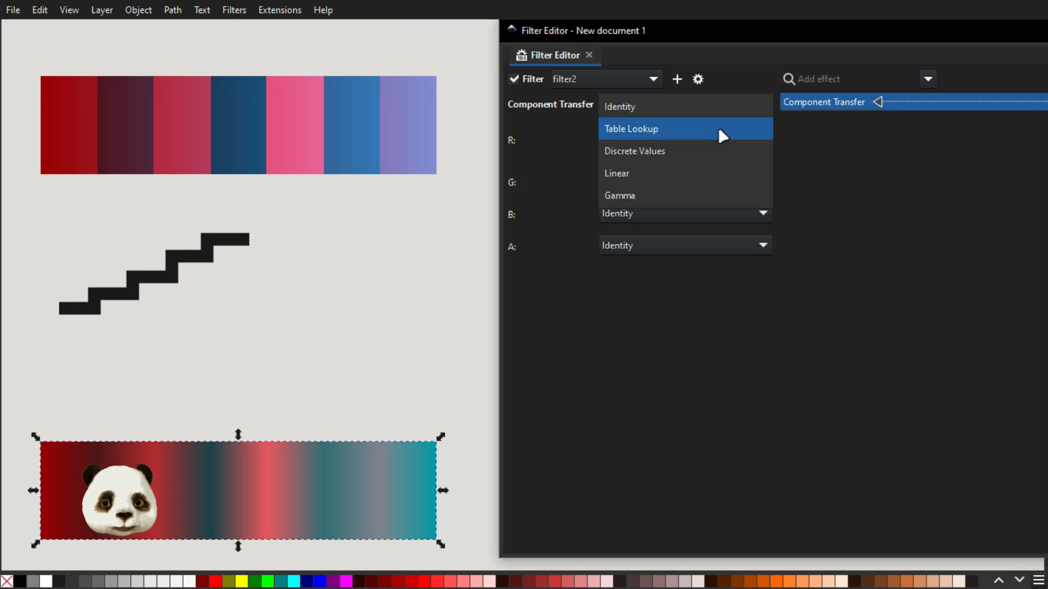
click(636, 153)
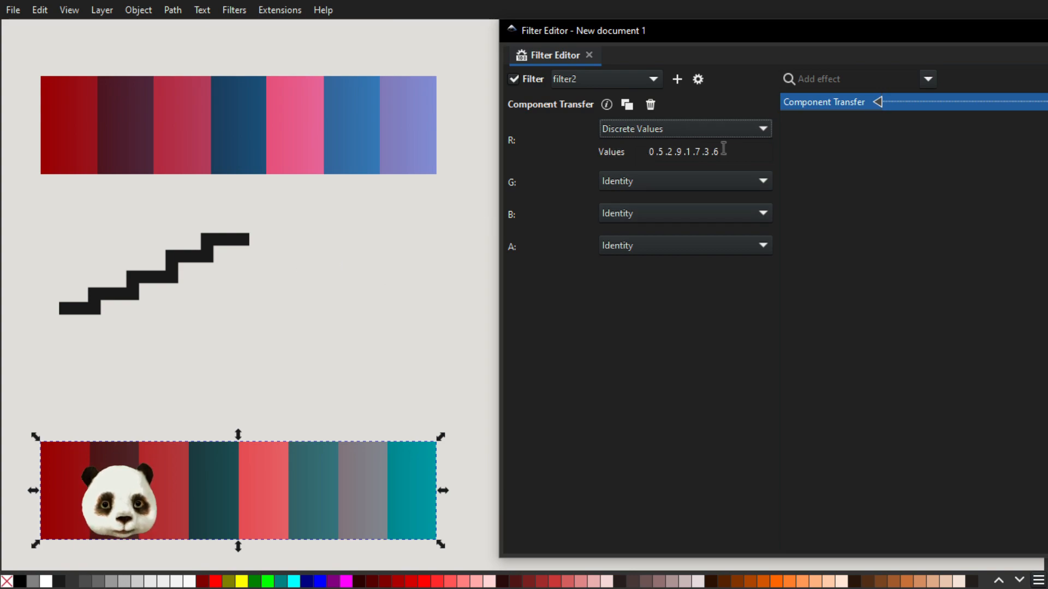
click(701, 133)
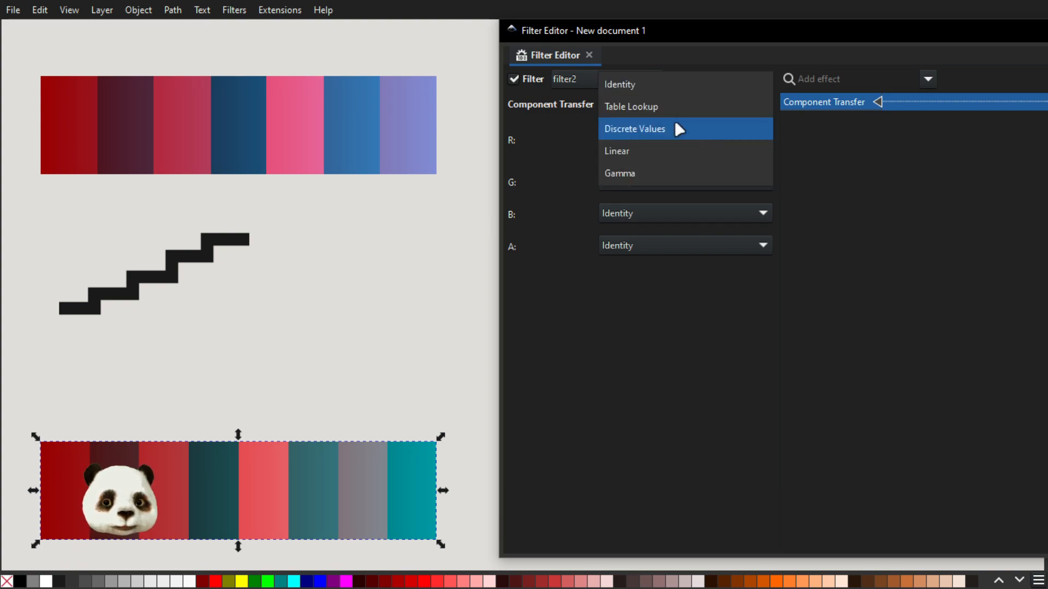
key(Escape)
scroll(675, 122, up, 1)
Set the lower rectangle's Component Transfer to Linear for the red channel and Gamma for the blue channel.
click(675, 123)
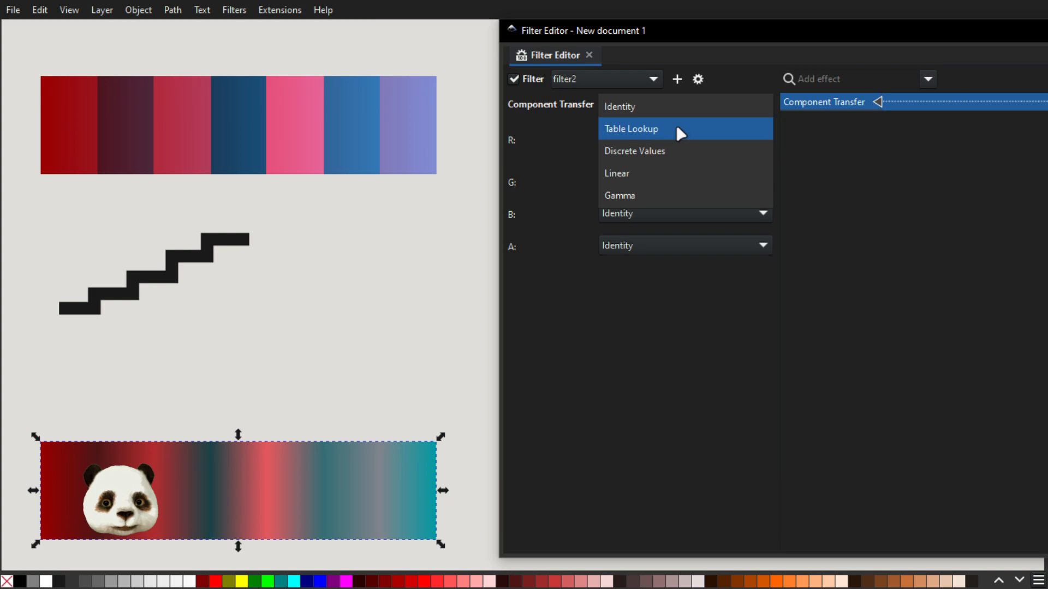
click(641, 167)
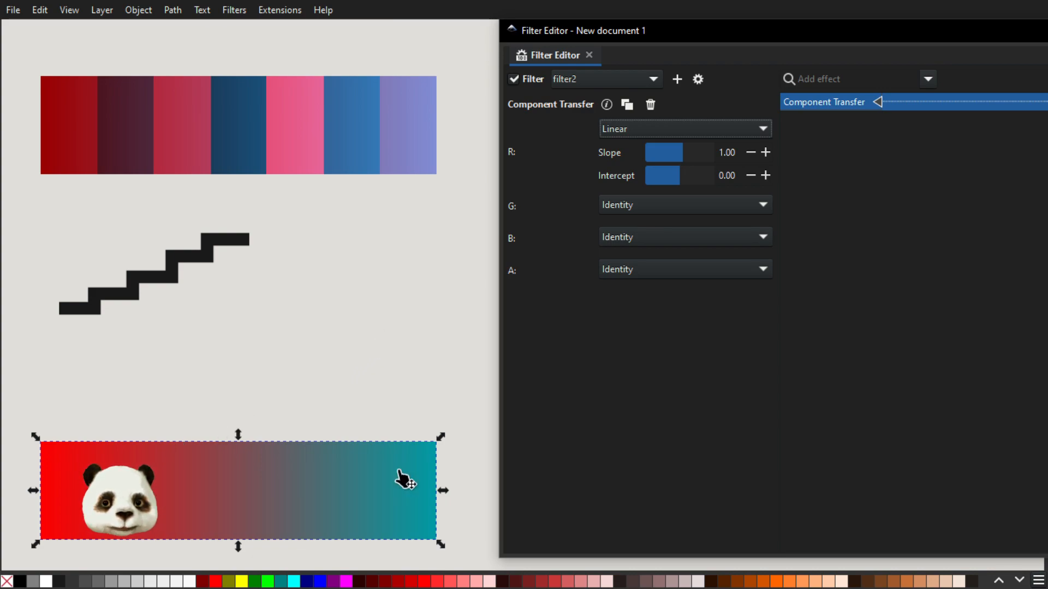
click(683, 235)
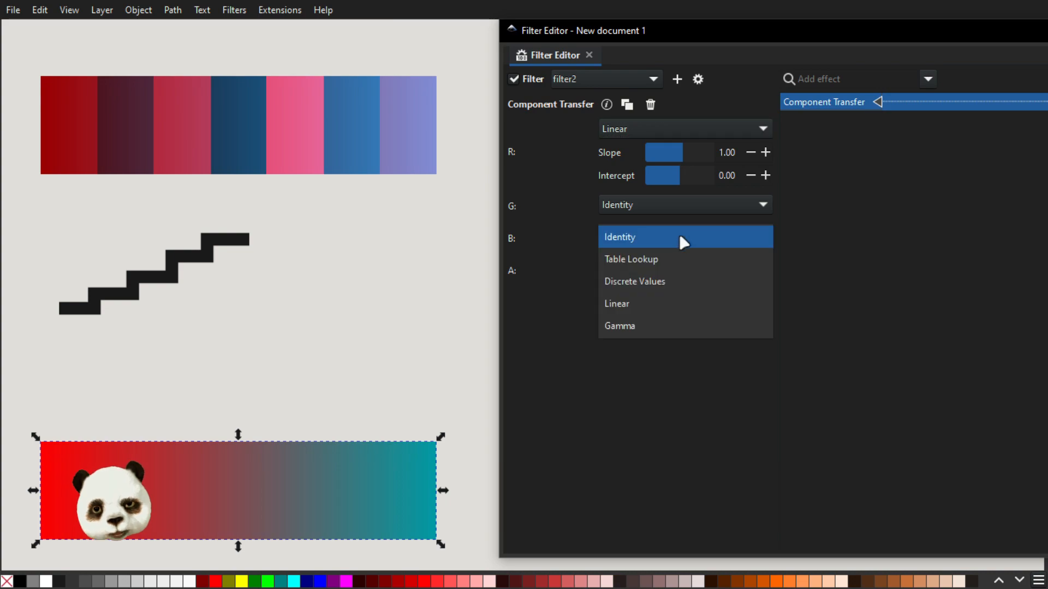
click(636, 326)
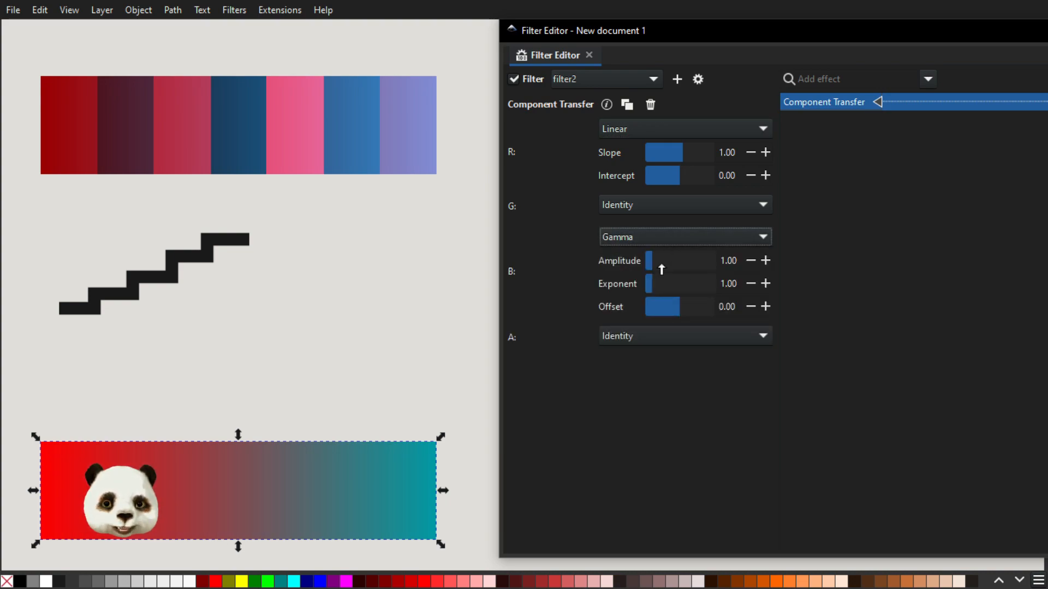
Set the blue channel's Gamma amplitude to 2.50 and exponent to 1.20.
drag(660, 264, 663, 264)
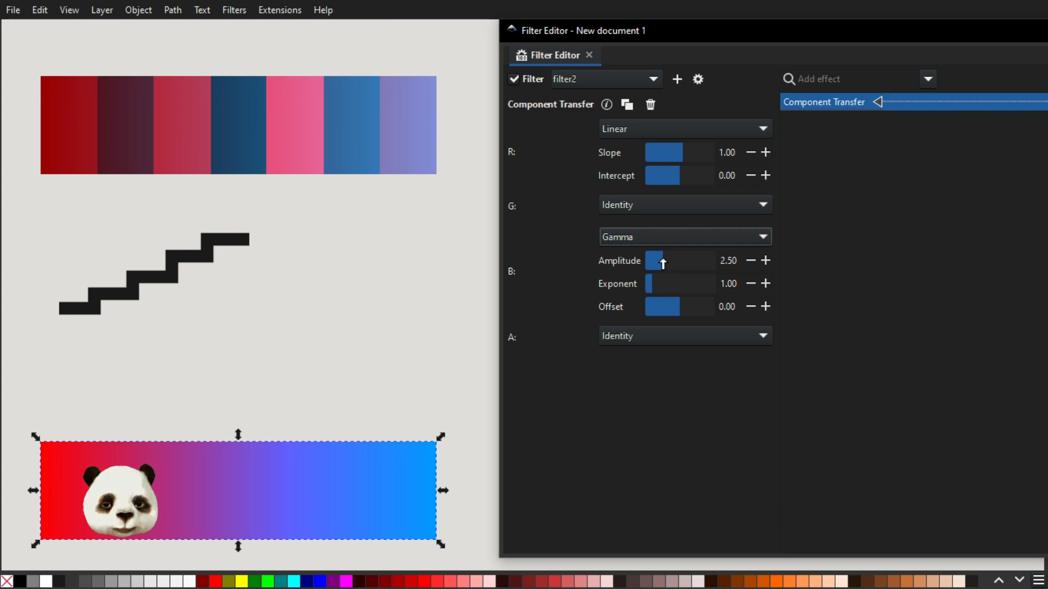
drag(679, 309, 679, 309)
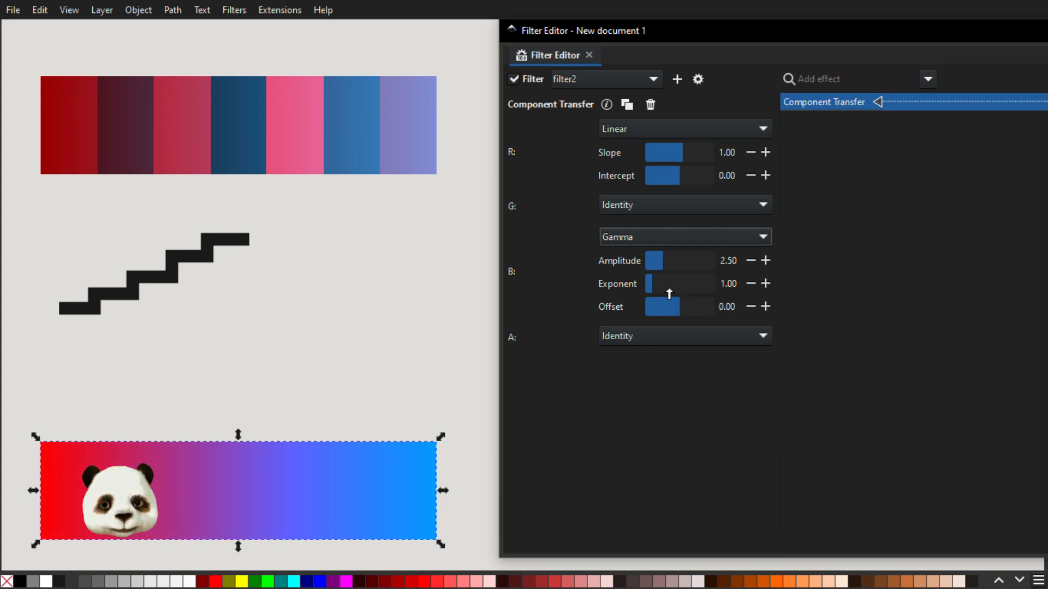
click(658, 285)
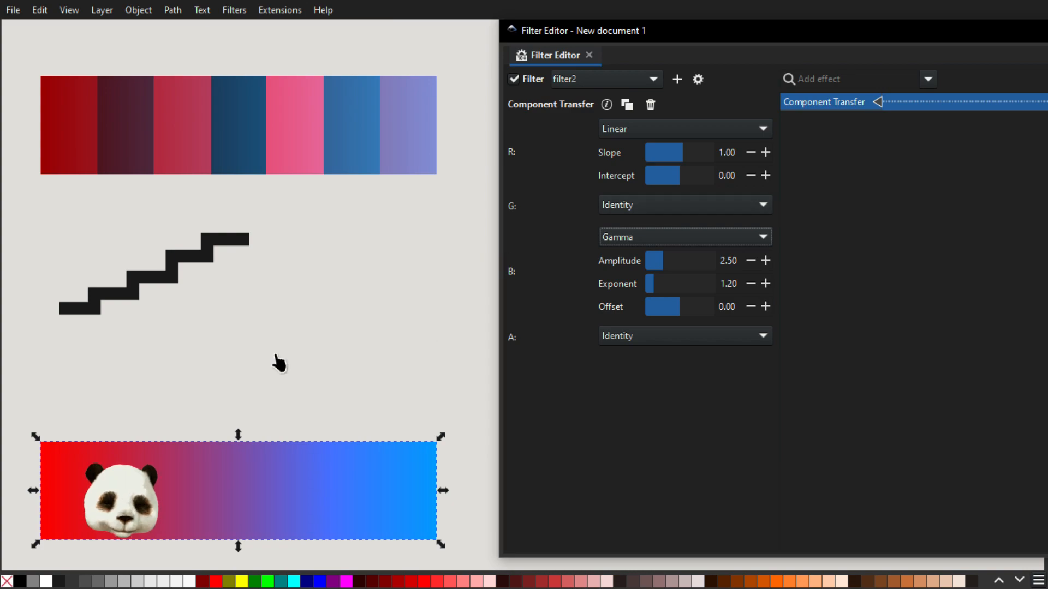
Draw an open upward-bending curve below the zigzag path with the Pen tool and remove its fill.
scroll(245, 144, down, 8)
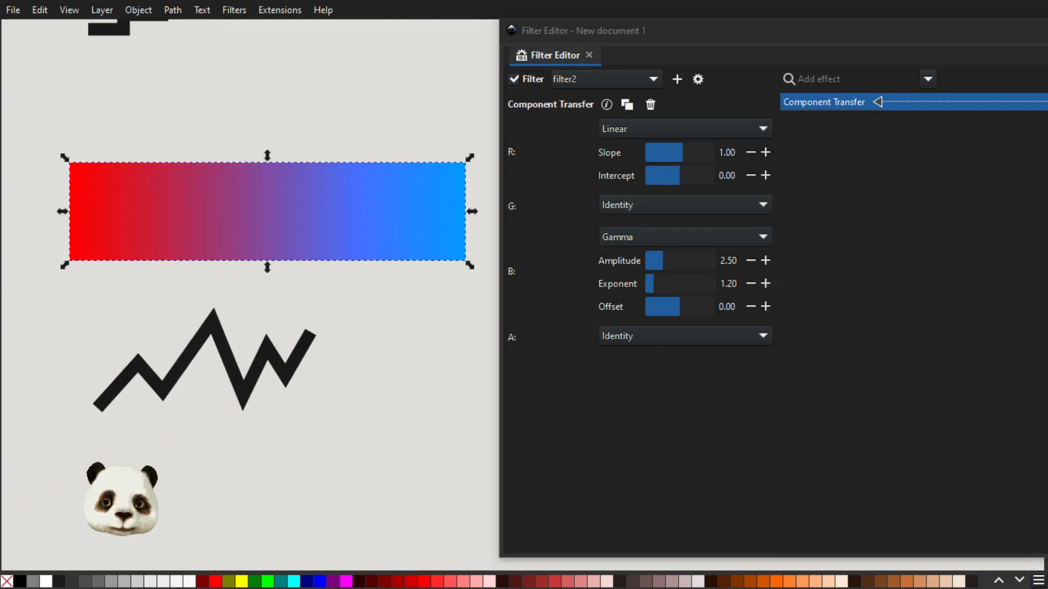
scroll(315, 344, down, 4)
key(b)
click(156, 484)
drag(311, 391, 343, 331)
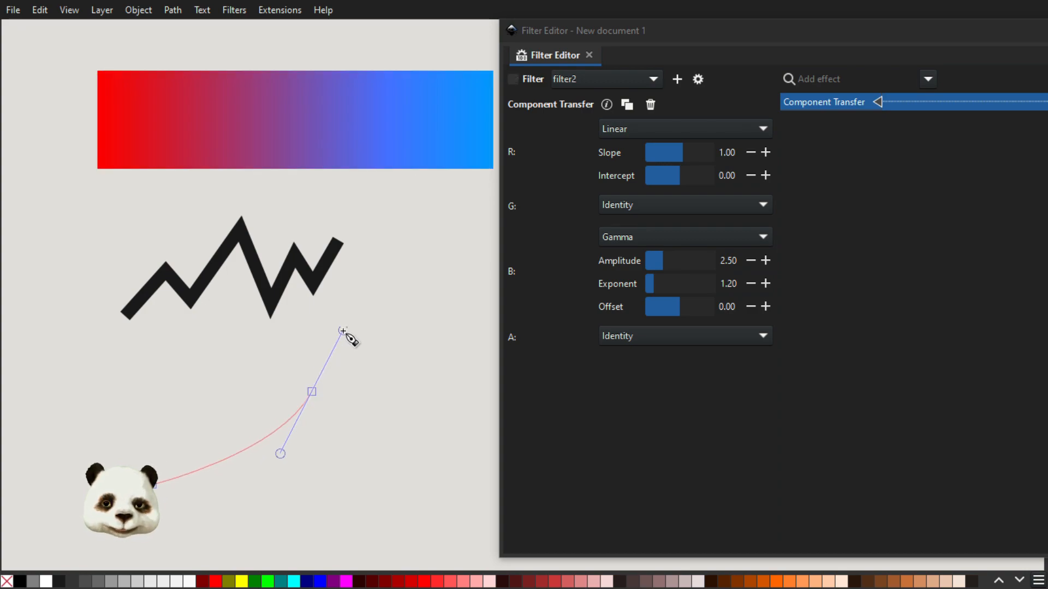
key(Return)
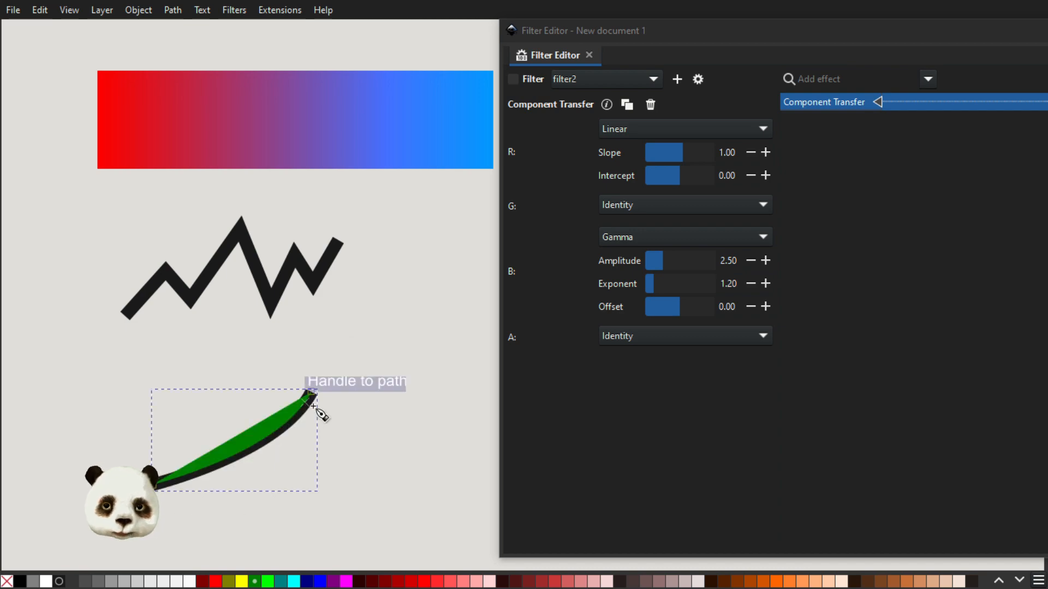
click(6, 581)
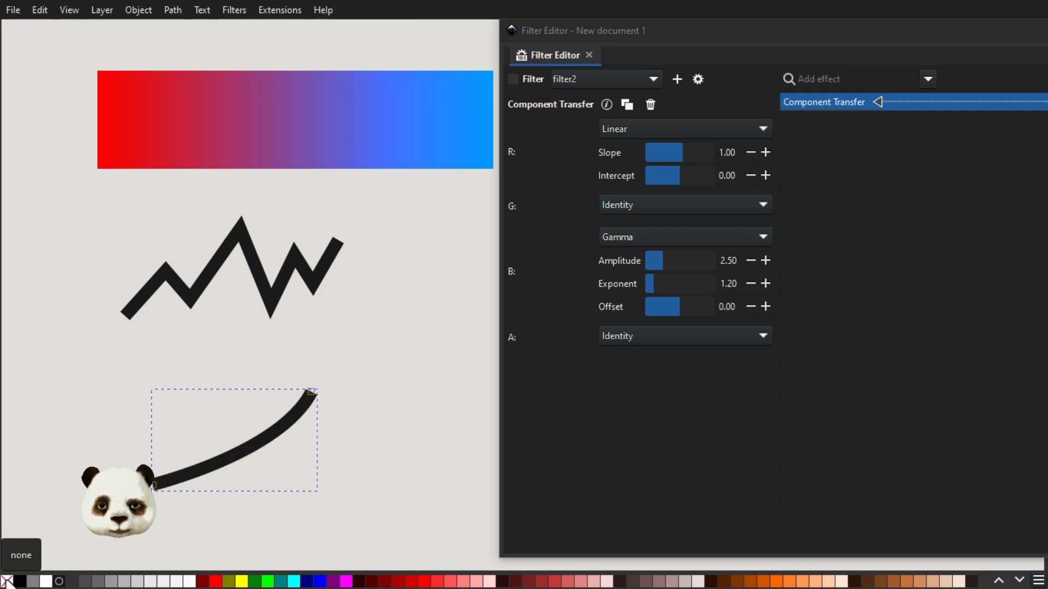
Draw a second open curve beside the first one that rises and levels off into a horizontal segment.
click(326, 492)
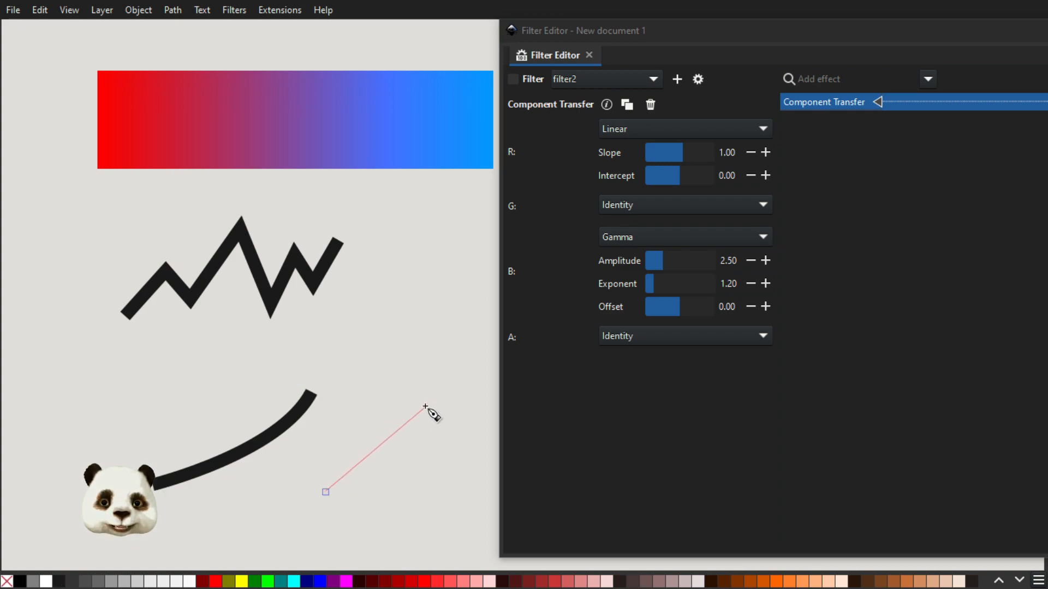
drag(430, 400, 464, 399)
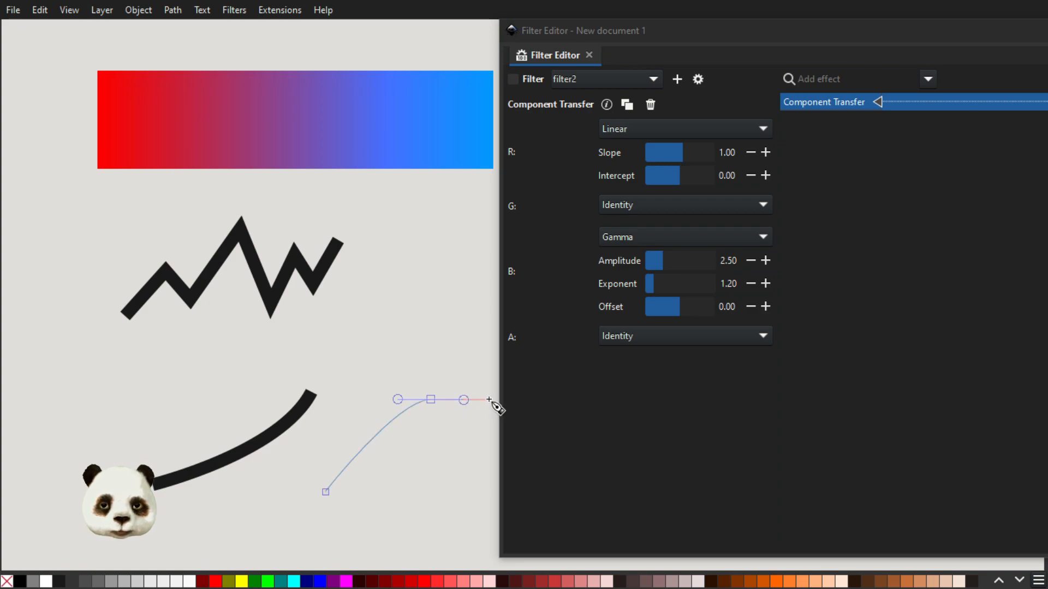
double_click(486, 400)
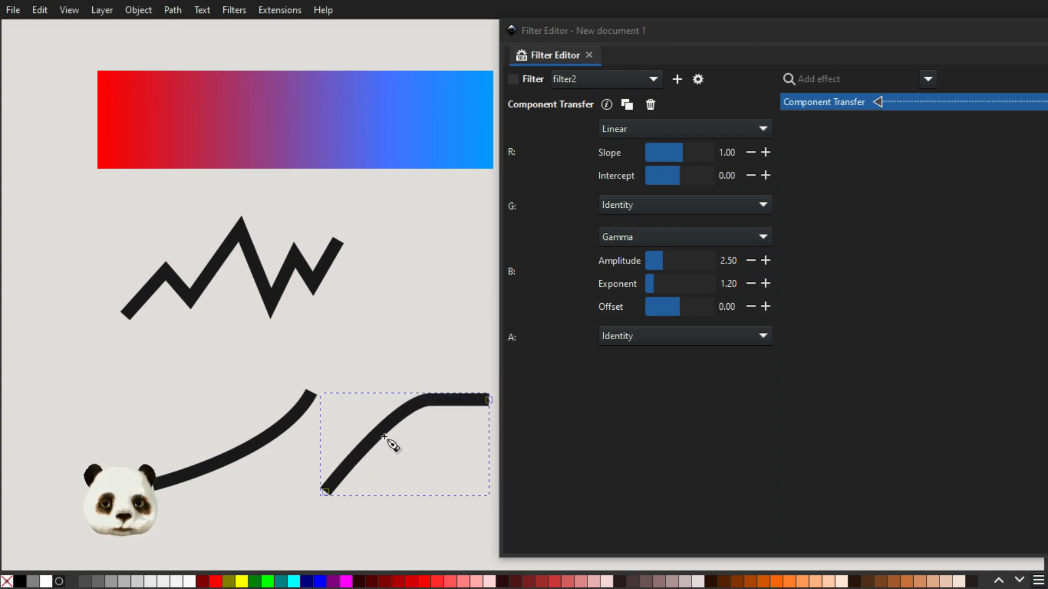
Draw two separate straight lines below the curves, the first rising and the second falling.
scroll(400, 382, down, 6)
scroll(335, 306, right, 2)
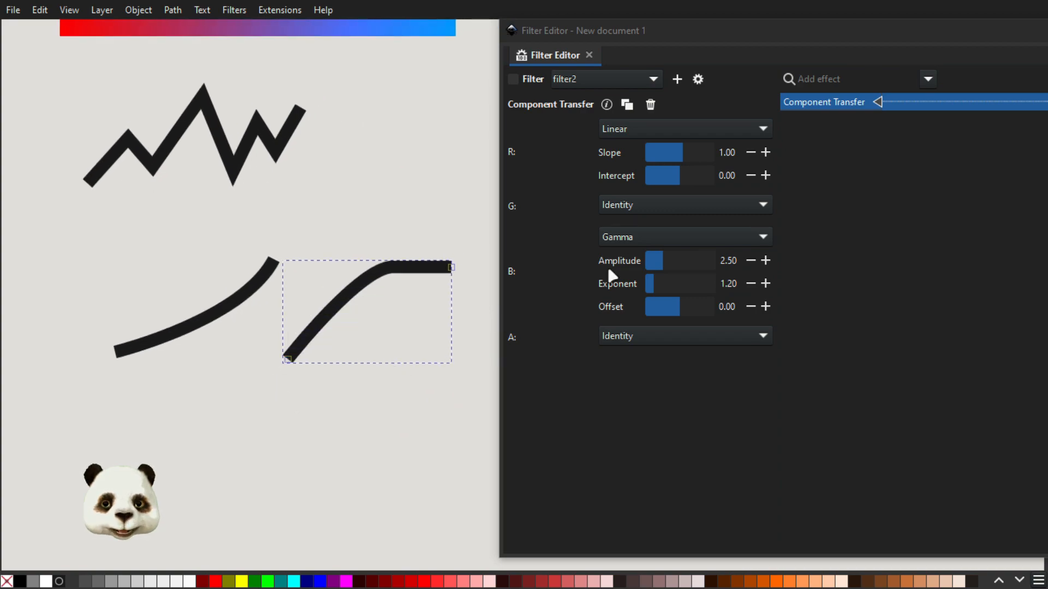
click(154, 479)
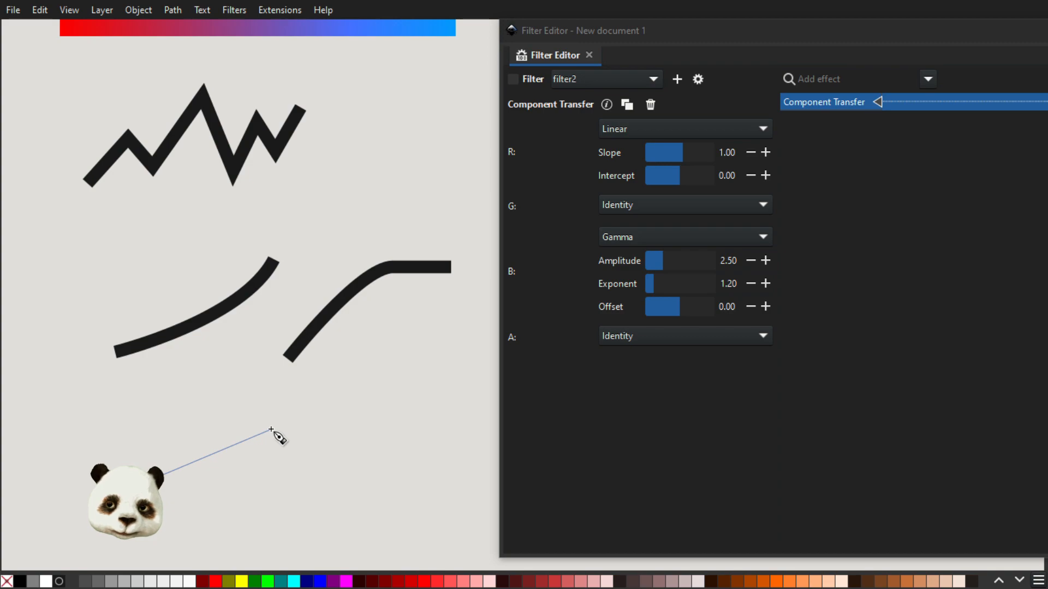
double_click(272, 429)
click(326, 425)
click(482, 488)
key(Return)
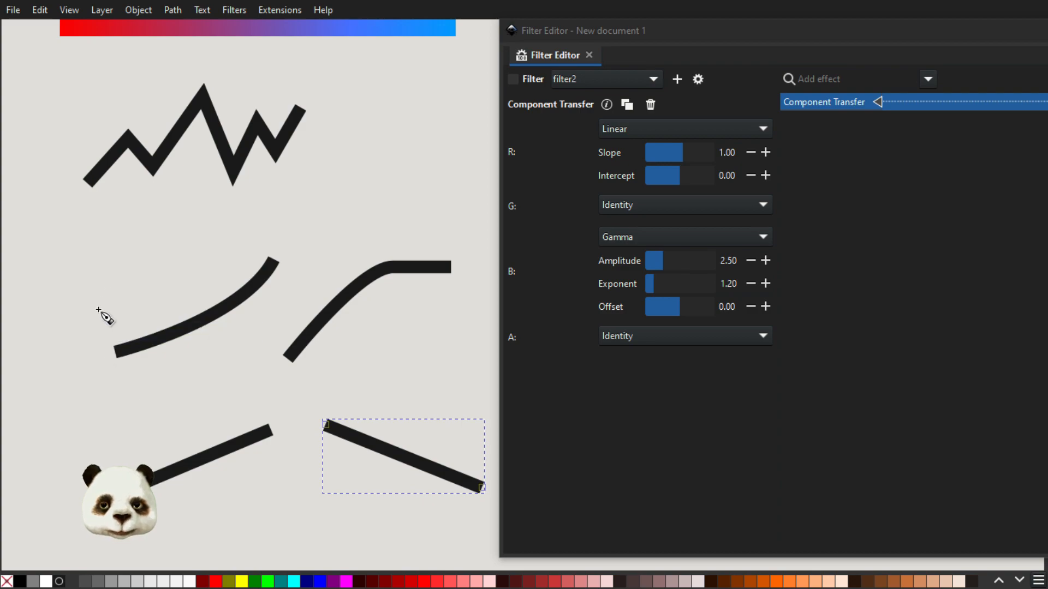
Draw an L-shaped pair of graph axes around the upward-bending curve with the Pen tool.
drag(93, 264, 94, 273)
click(86, 384)
click(280, 386)
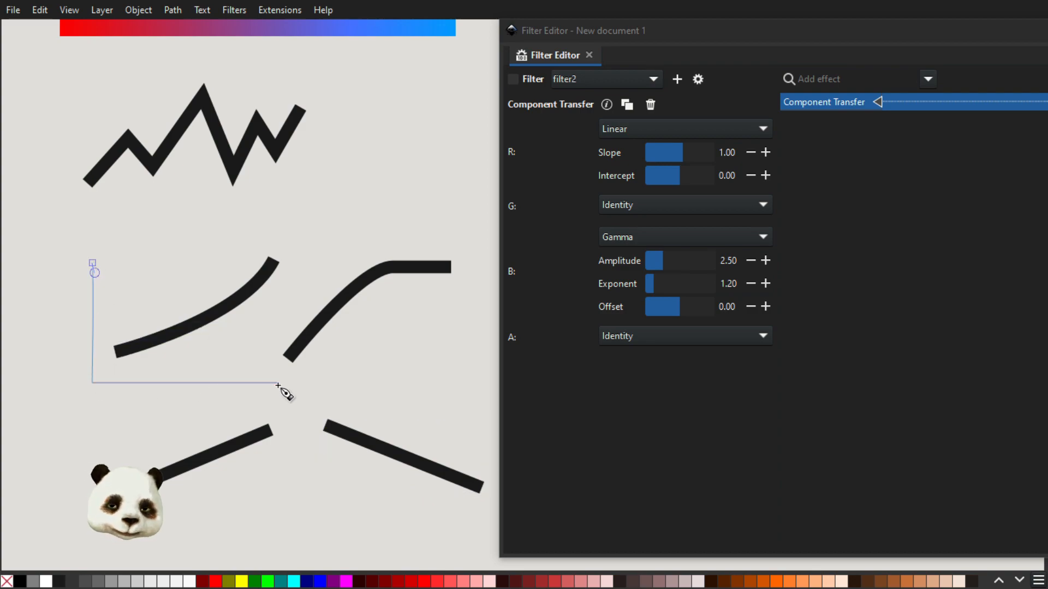
key(Return)
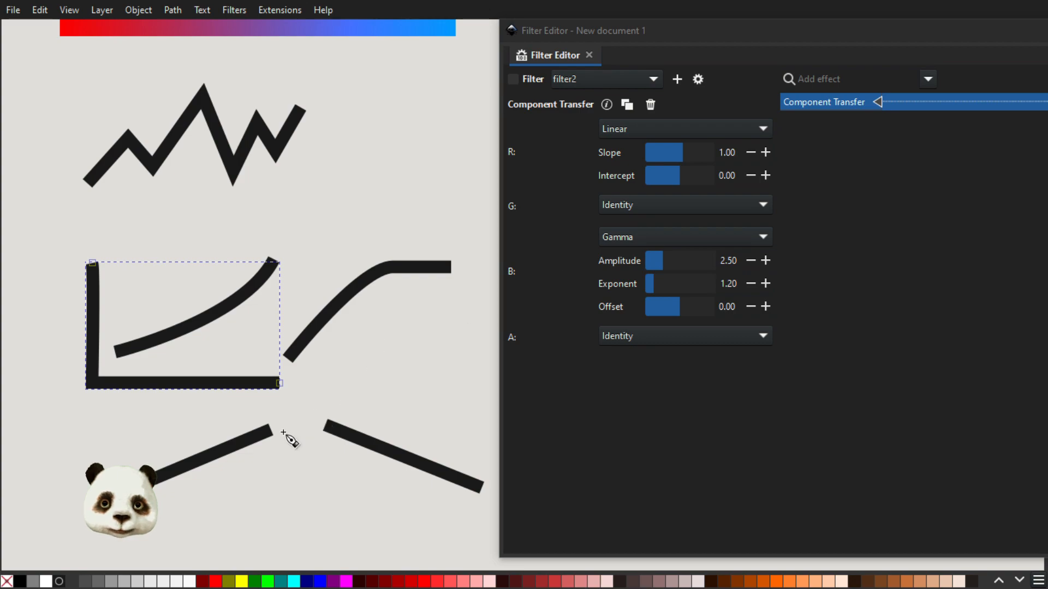
Draw an L-shaped pair of graph axes around the rising straight line.
scroll(191, 386, down, 5)
click(81, 309)
click(86, 404)
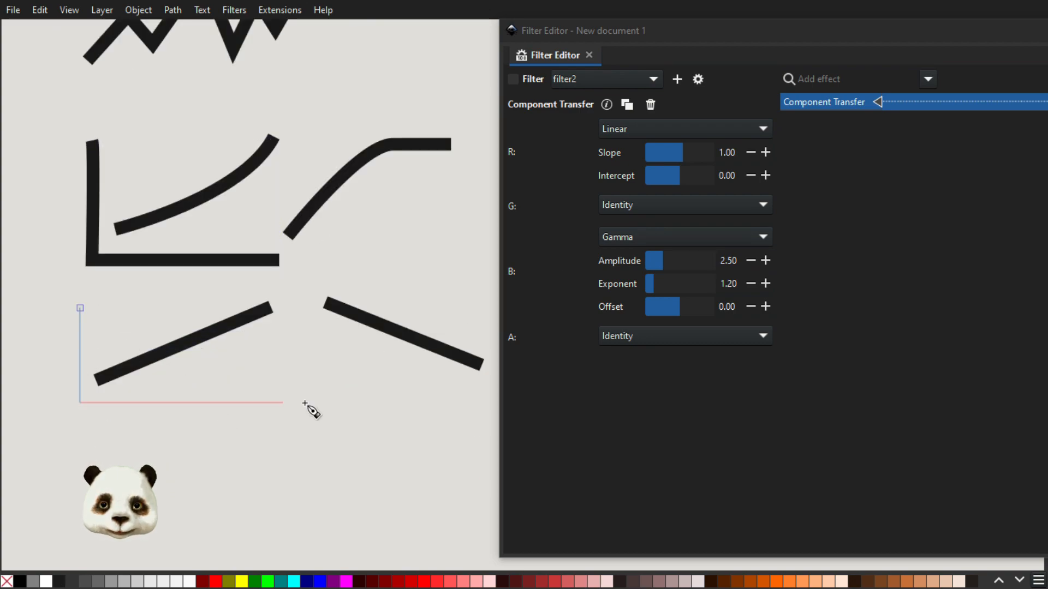
click(304, 403)
key(Return)
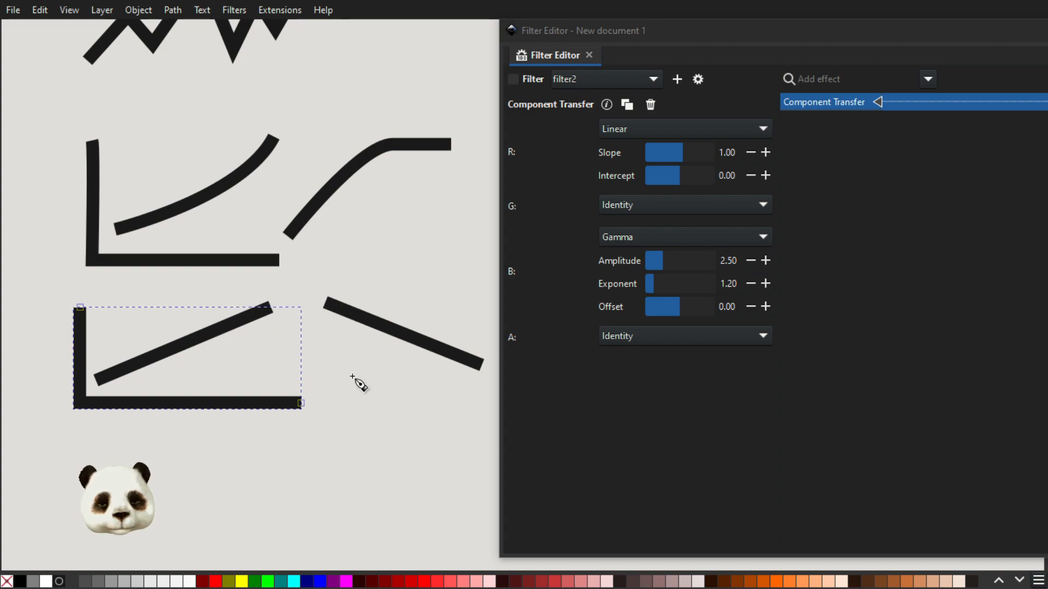
Add a middle stop at offset 0.46 to the lower rectangle's gradient fill and color it green, RGBA 00702fff.
scroll(358, 376, up, 4)
scroll(360, 367, up, 5)
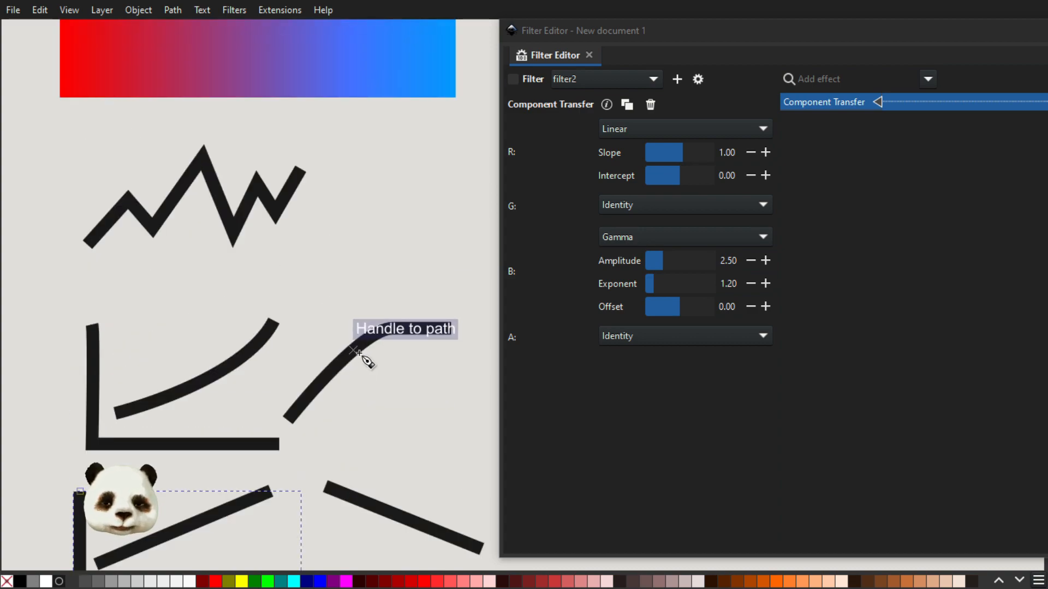
scroll(359, 353, up, 3)
scroll(360, 355, up, 3)
scroll(366, 355, down, 6)
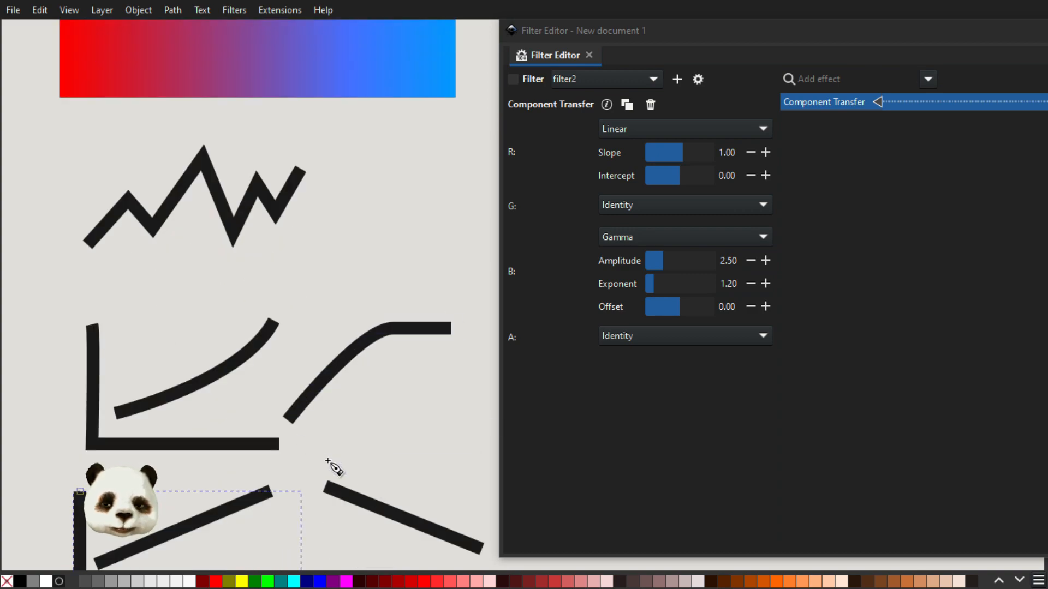
scroll(328, 461, up, 10)
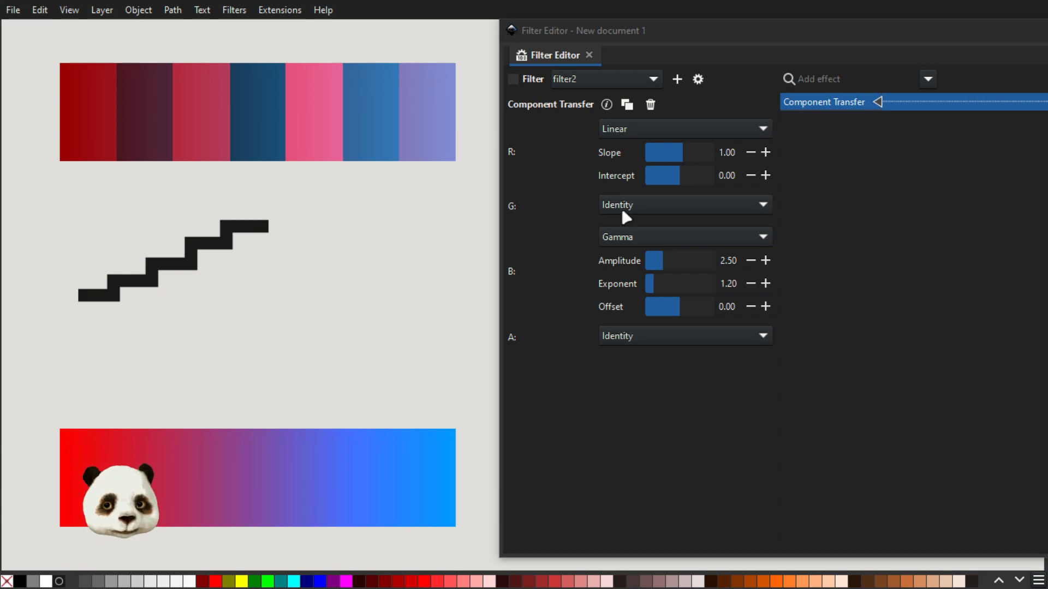
click(326, 453)
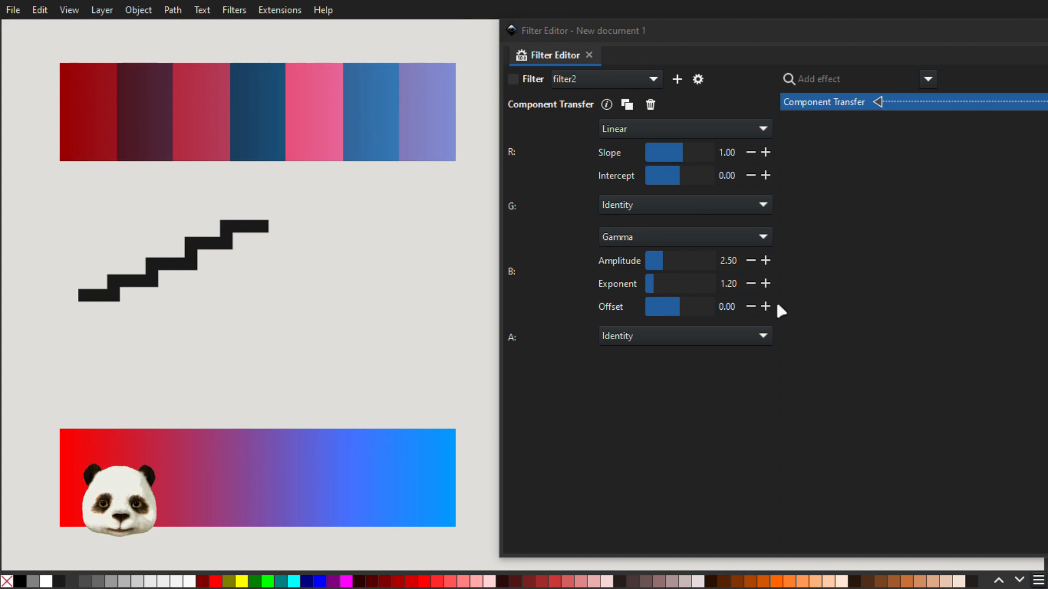
mouse_move(1043, 79)
mouse_down()
mouse_move(688, 77)
mouse_move(704, 77)
mouse_up()
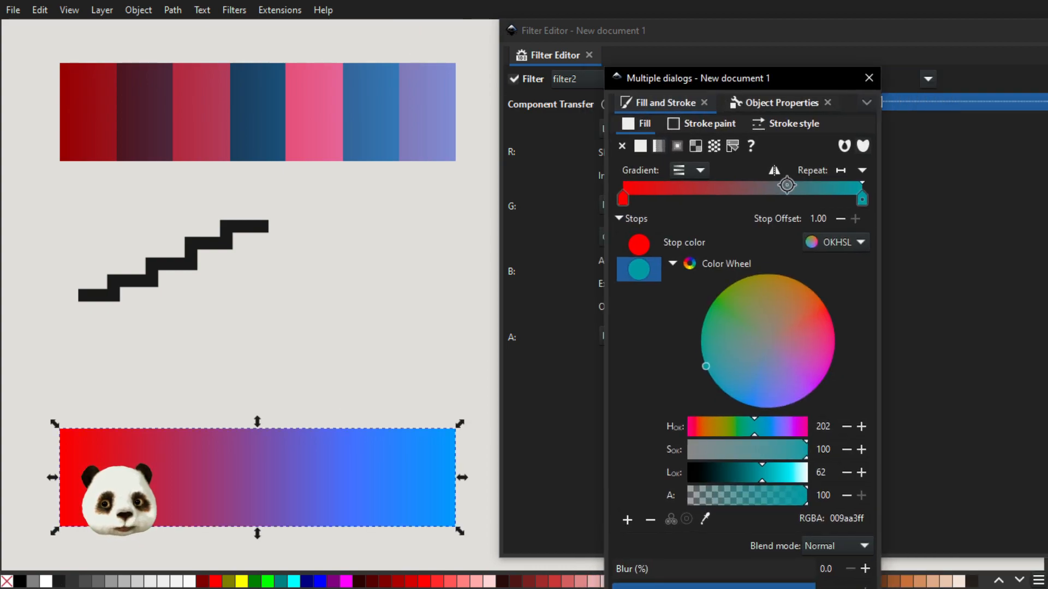
double_click(731, 200)
mouse_move(798, 332)
mouse_down()
mouse_move(811, 322)
mouse_move(797, 310)
mouse_move(753, 352)
mouse_move(709, 285)
mouse_move(764, 317)
mouse_move(774, 358)
mouse_move(827, 350)
mouse_move(725, 288)
mouse_move(692, 298)
mouse_up()
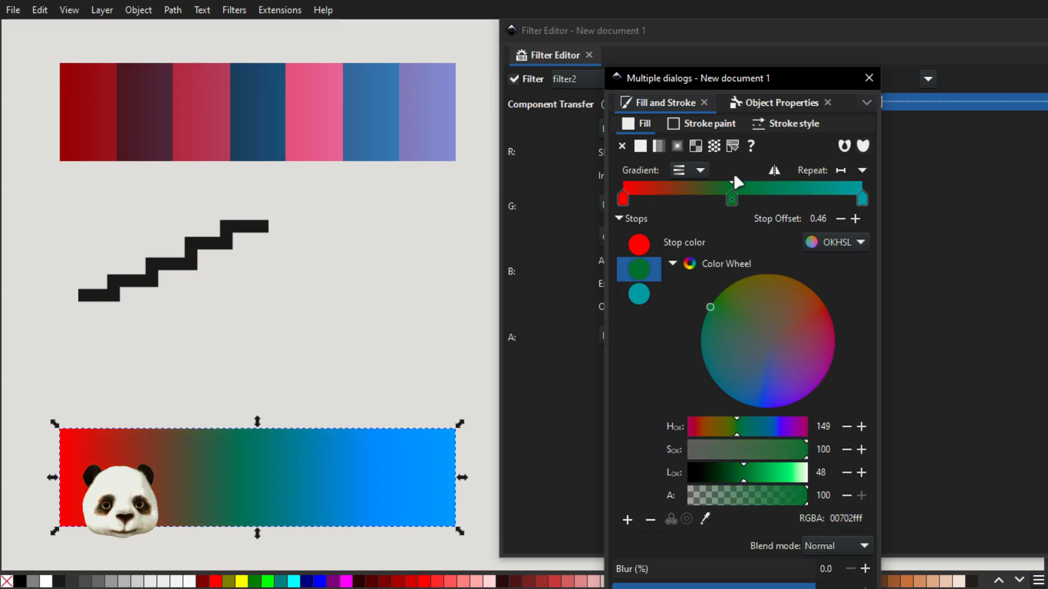
Recolor the end stop of the lower rectangle's gradient to blue, RGBA 2f82ffff.
mouse_move(705, 75)
mouse_down()
mouse_move(1045, 77)
mouse_move(597, 103)
mouse_move(535, 69)
mouse_up()
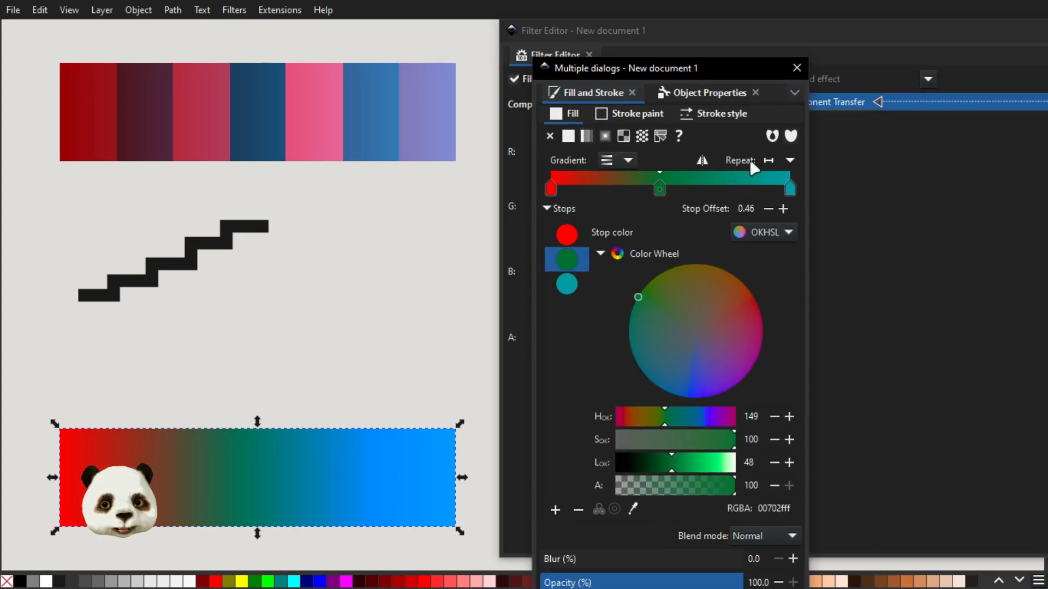
click(791, 191)
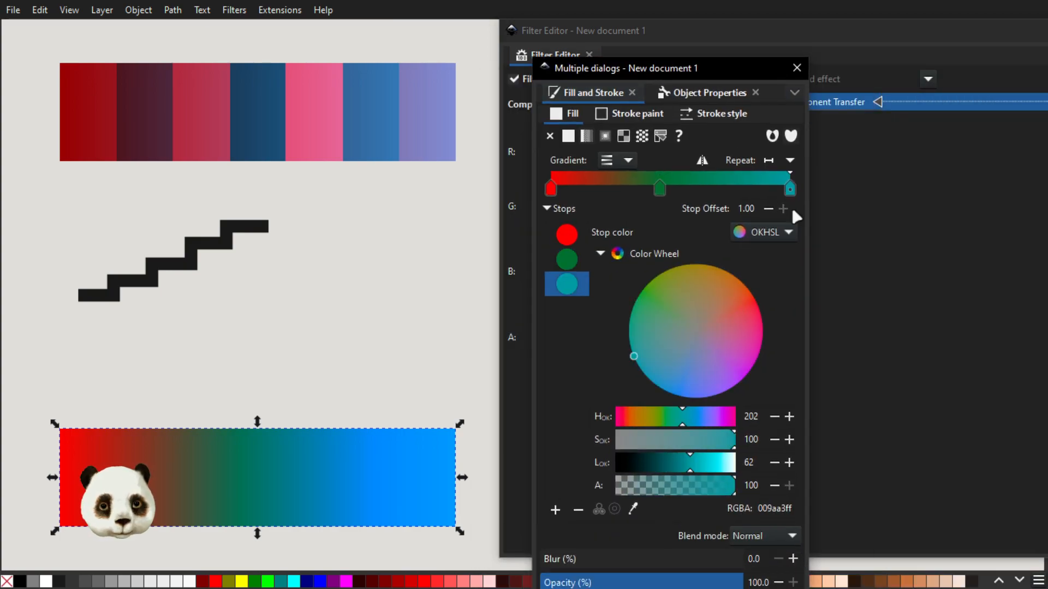
click(682, 397)
drag(644, 66, 1046, 71)
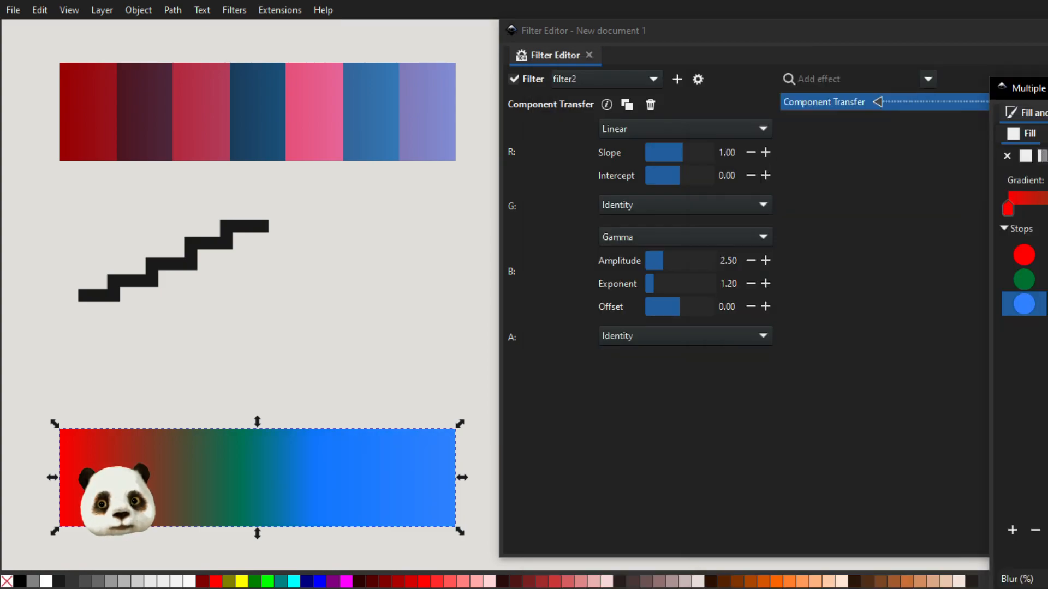
Try the blue channel's Gamma at amplitude 2.28, exponent 1.41 and offset 0.22 on the lower rectangle.
drag(661, 267, 680, 311)
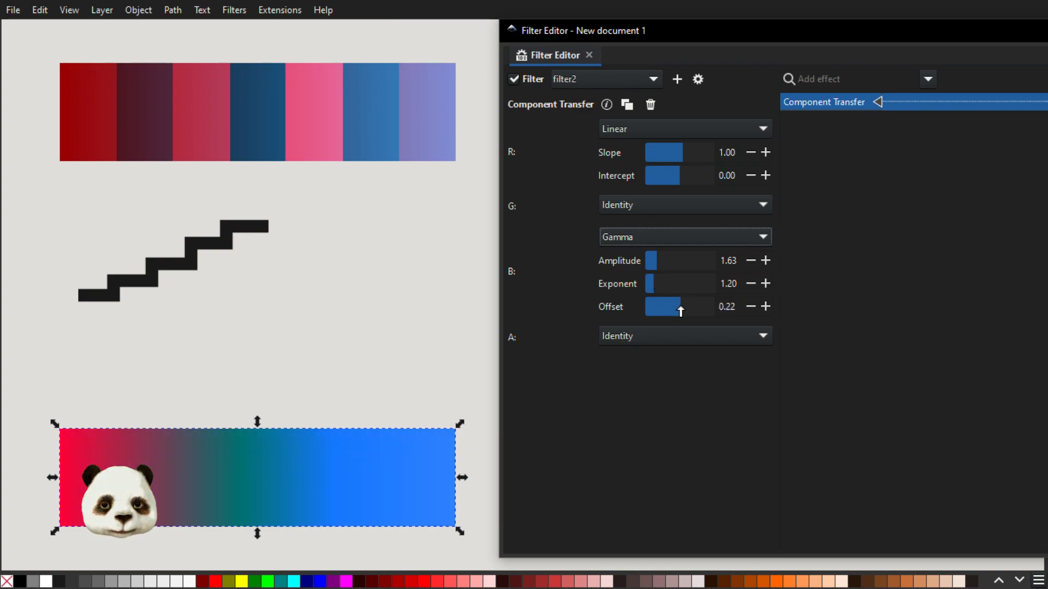
drag(656, 284, 661, 267)
click(660, 267)
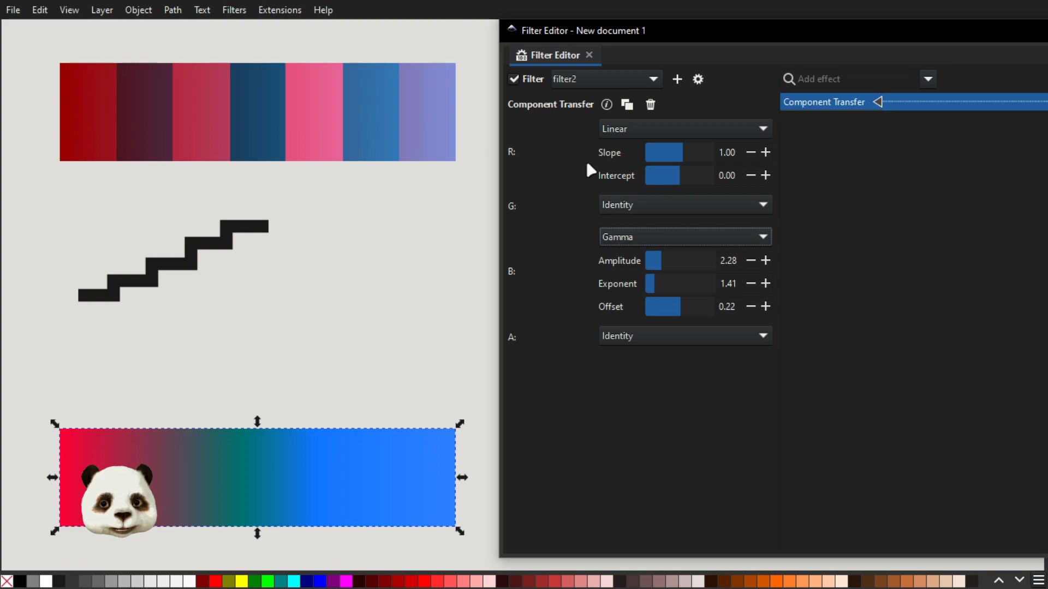
Set the red channel's Linear slope to 1.78 and intercept to -0.22 in the Component Transfer filter.
mouse_move(687, 147)
mouse_down()
mouse_move(677, 157)
mouse_move(686, 156)
mouse_up()
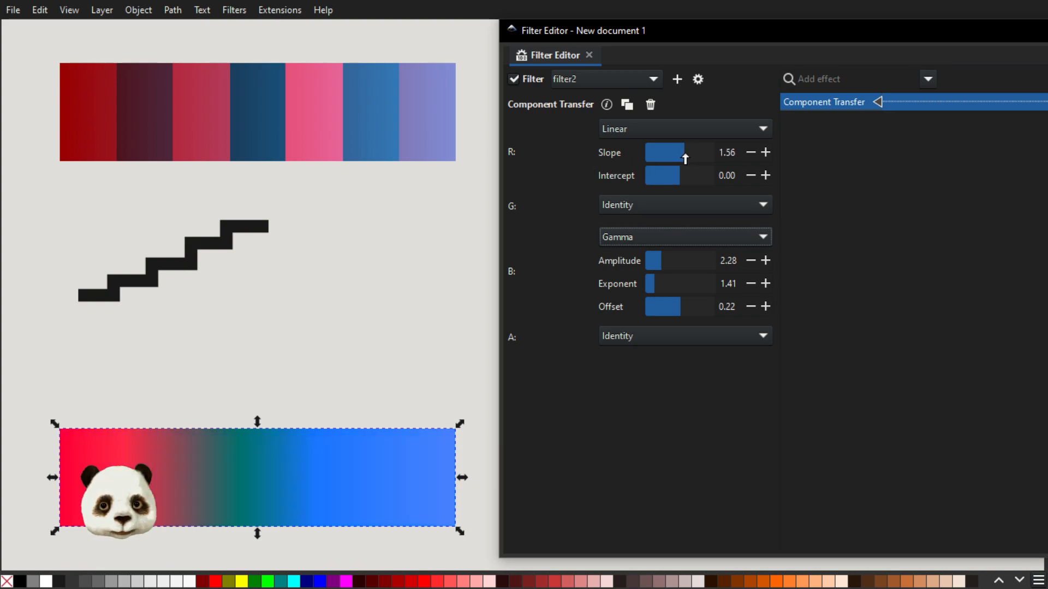
drag(1047, 82, 787, 77)
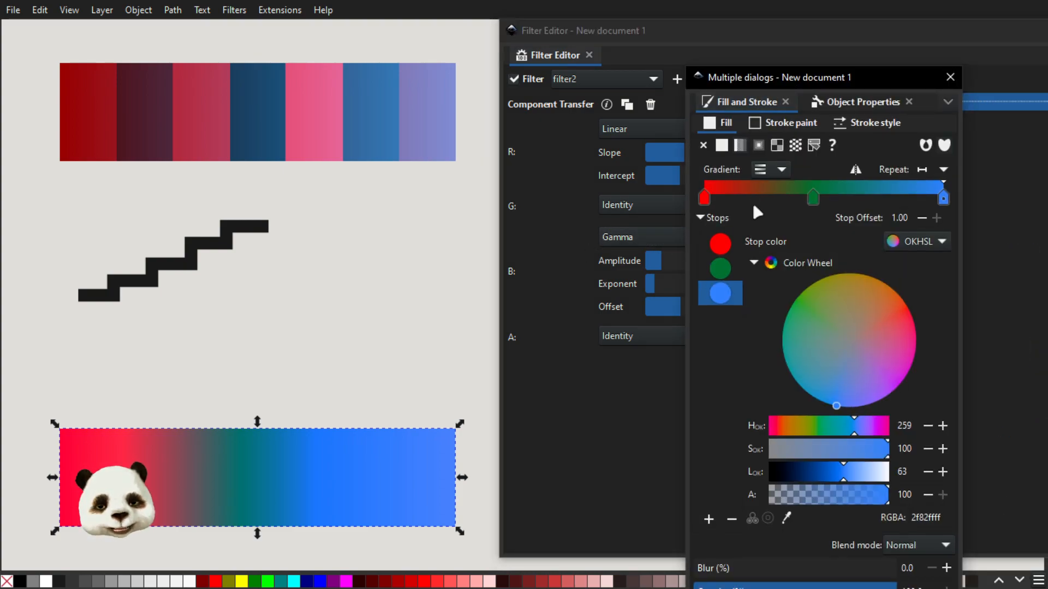
drag(751, 85, 1047, 82)
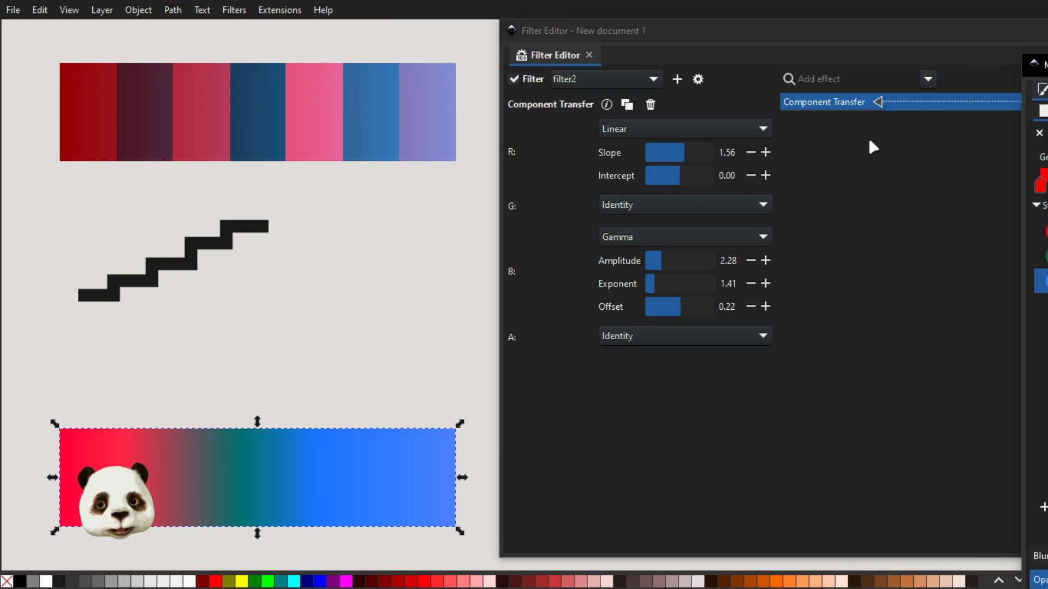
drag(676, 177, 681, 175)
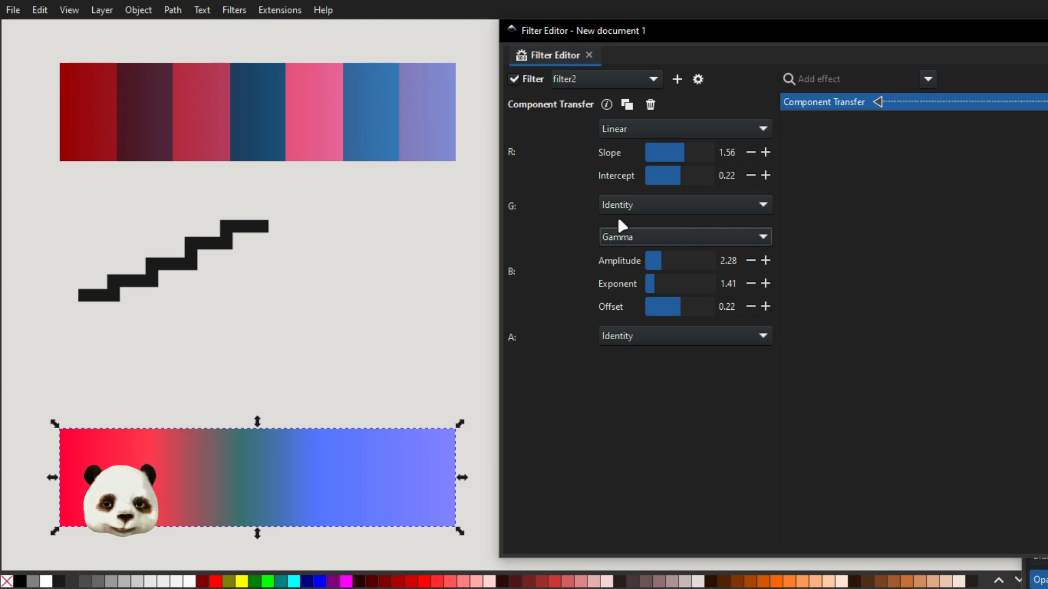
mouse_move(680, 178)
mouse_down()
mouse_move(690, 179)
mouse_move(679, 182)
mouse_up()
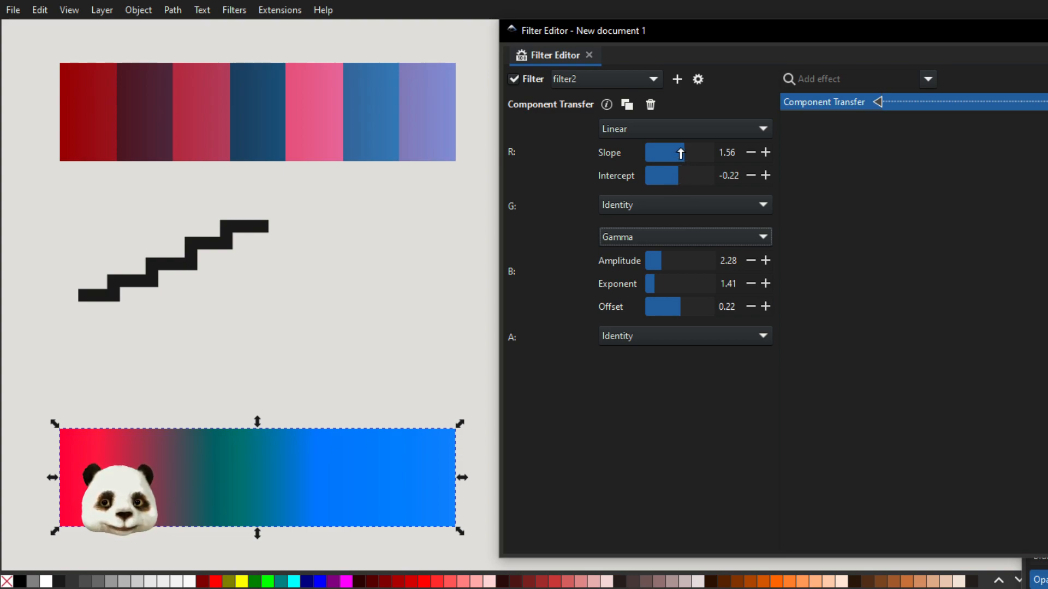
drag(682, 154, 684, 153)
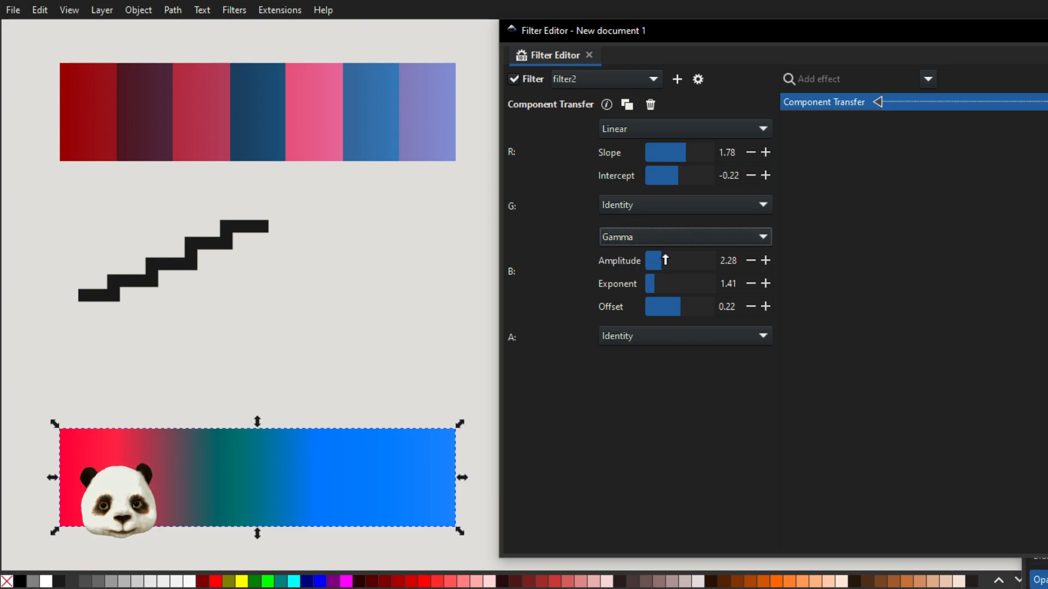
Adjust the blue channel's Gamma to amplitude 1.30, exponent 0.98 and offset 0.00.
drag(666, 260, 651, 284)
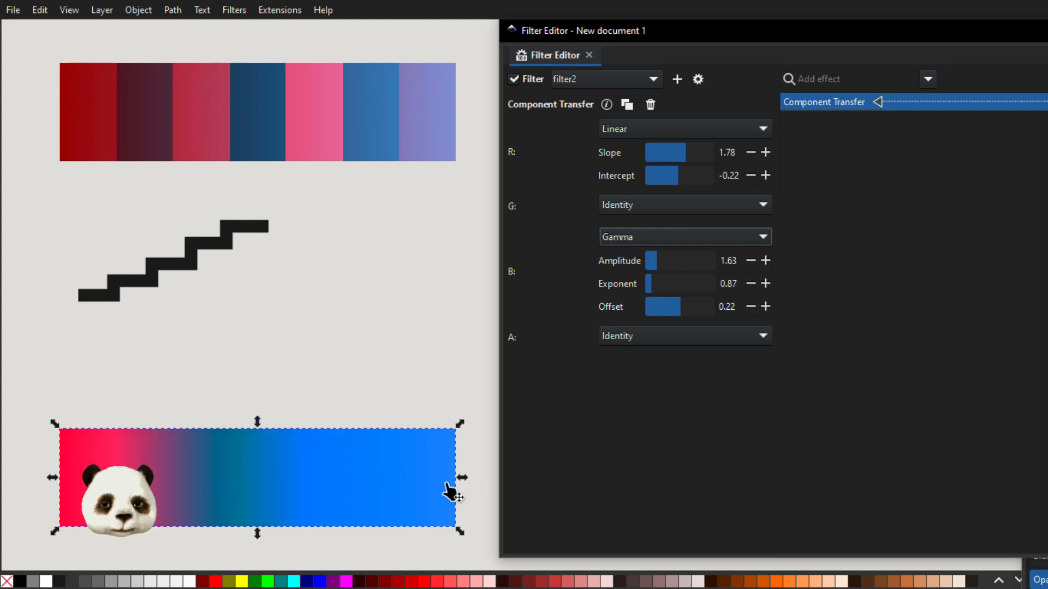
mouse_move(649, 285)
mouse_down()
mouse_move(671, 262)
mouse_move(655, 267)
mouse_up()
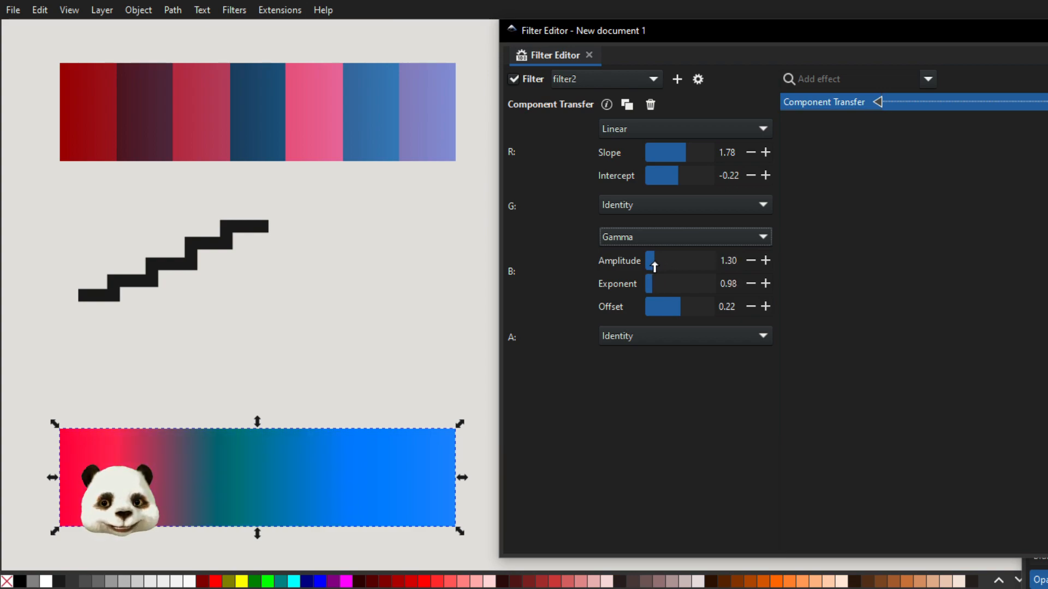
drag(680, 317, 683, 307)
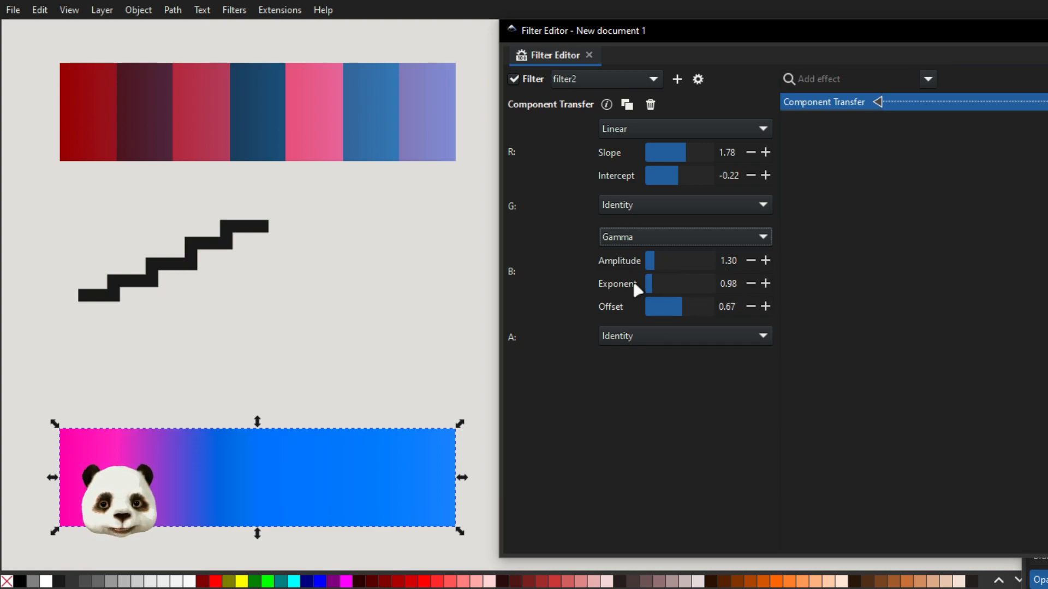
drag(669, 303, 679, 305)
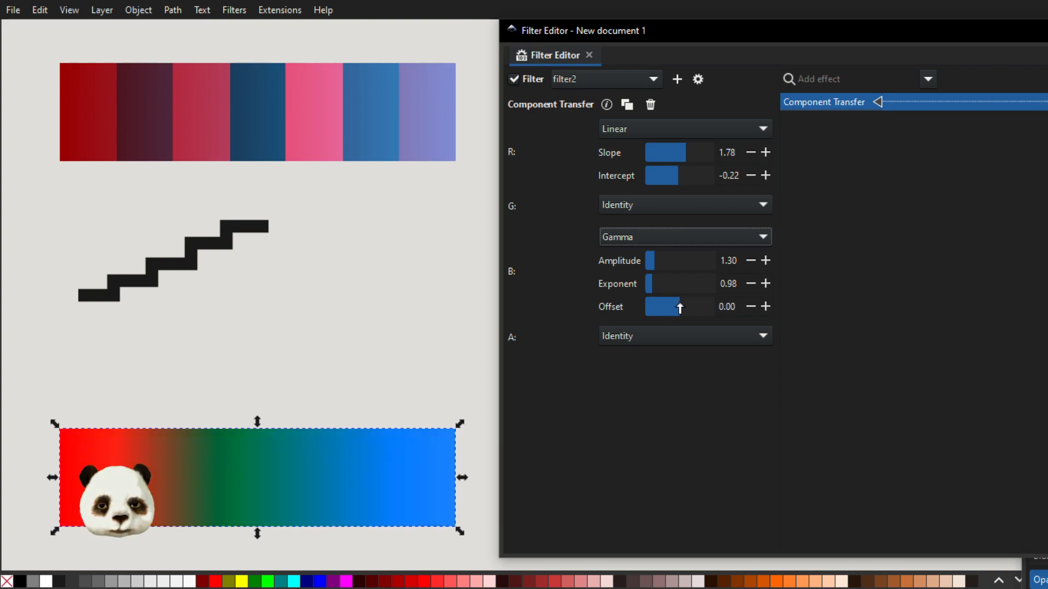
Reset the blue channel's Gamma amplitude and exponent to 1.
drag(735, 281, 650, 284)
text(0)
text(1)
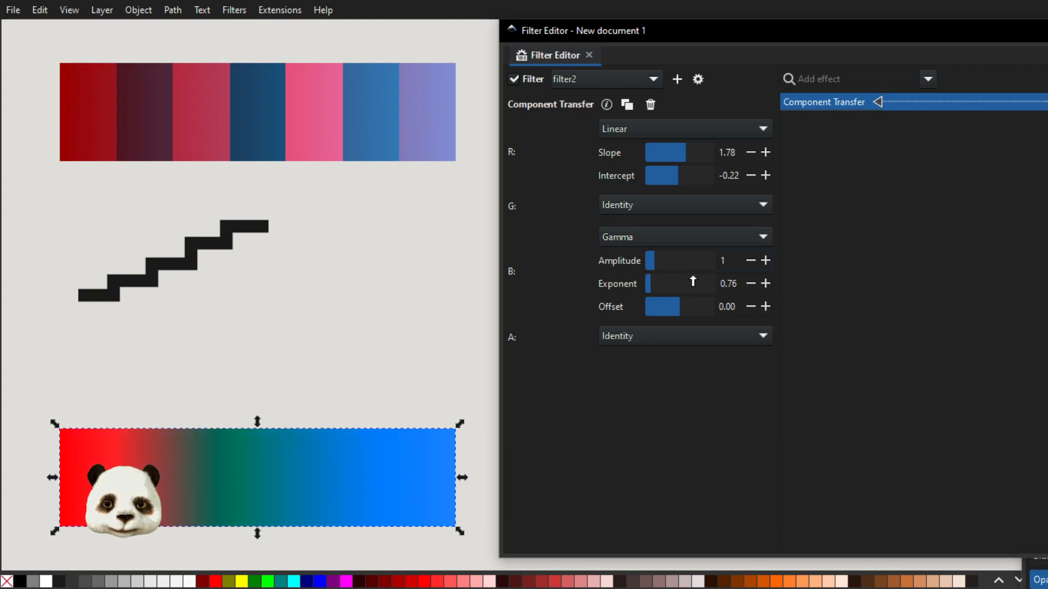
drag(737, 283, 705, 283)
text(1)
click(730, 307)
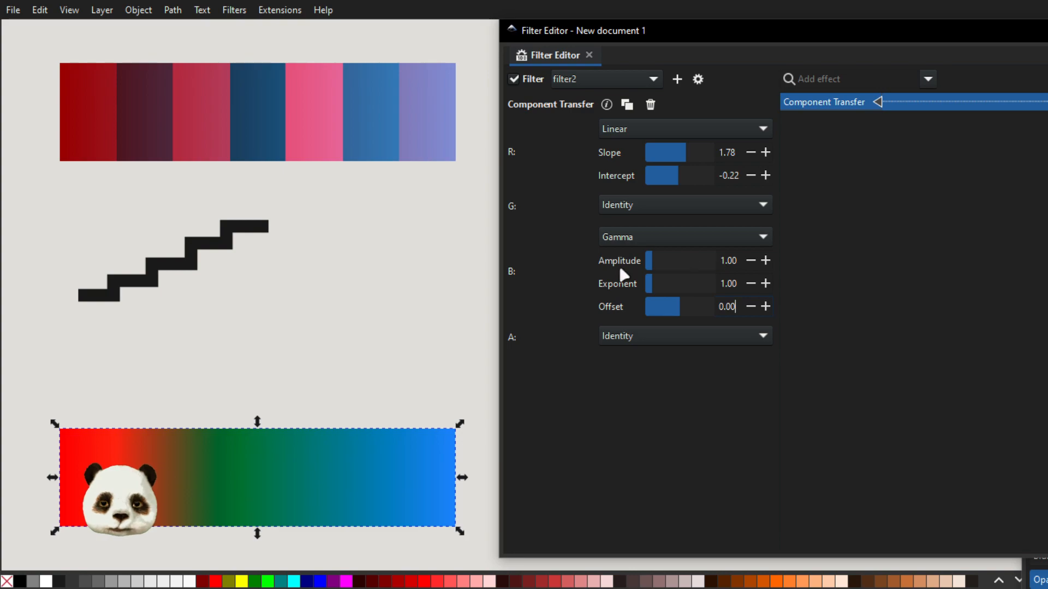
Switch the green channel to Linear with slope 1.11 and intercept 0.00.
click(679, 207)
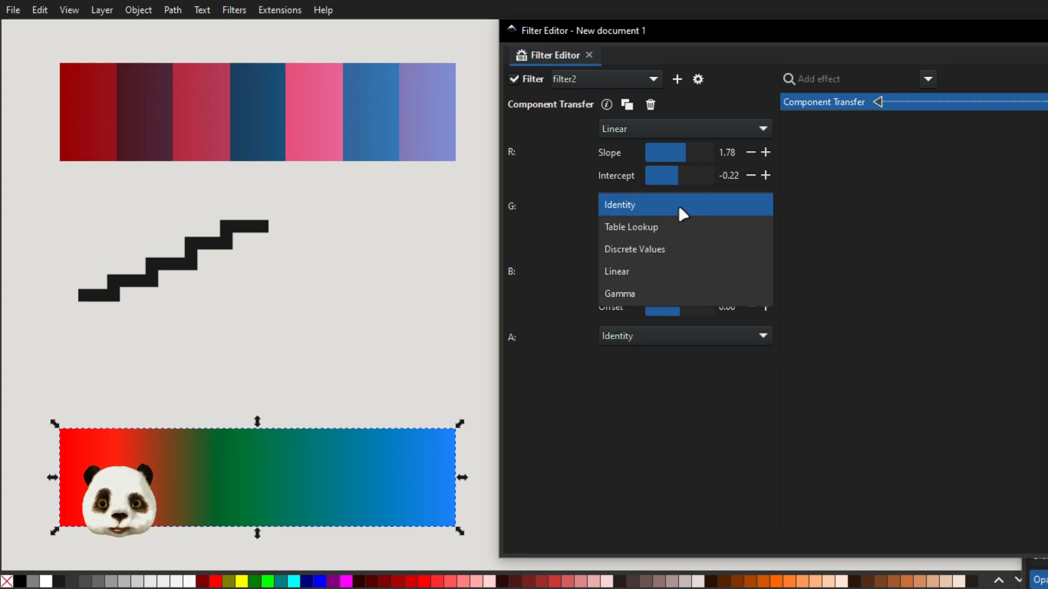
click(650, 270)
drag(682, 229, 679, 258)
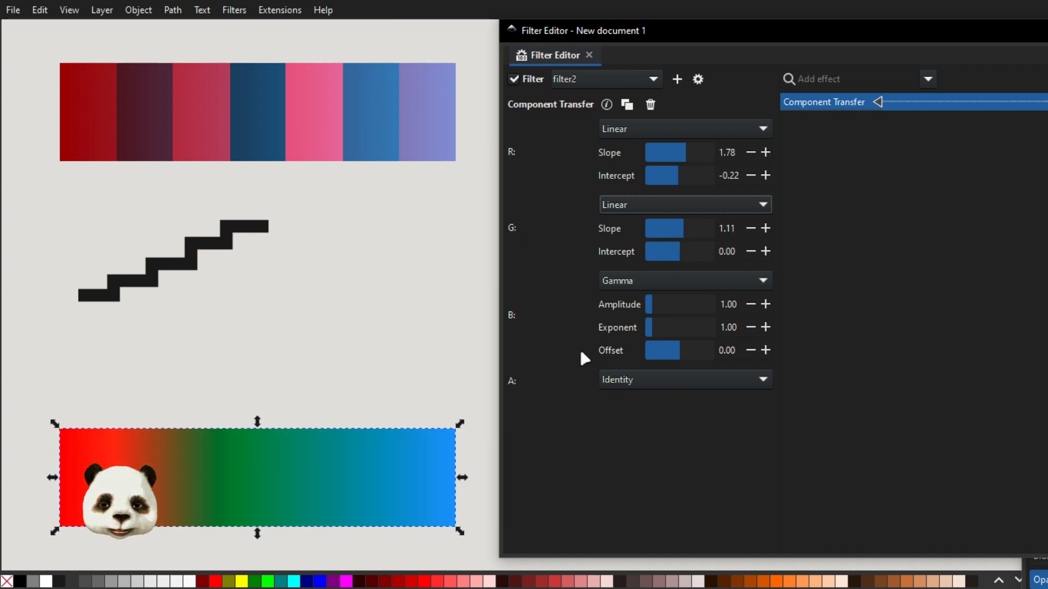
click(765, 252)
click(756, 250)
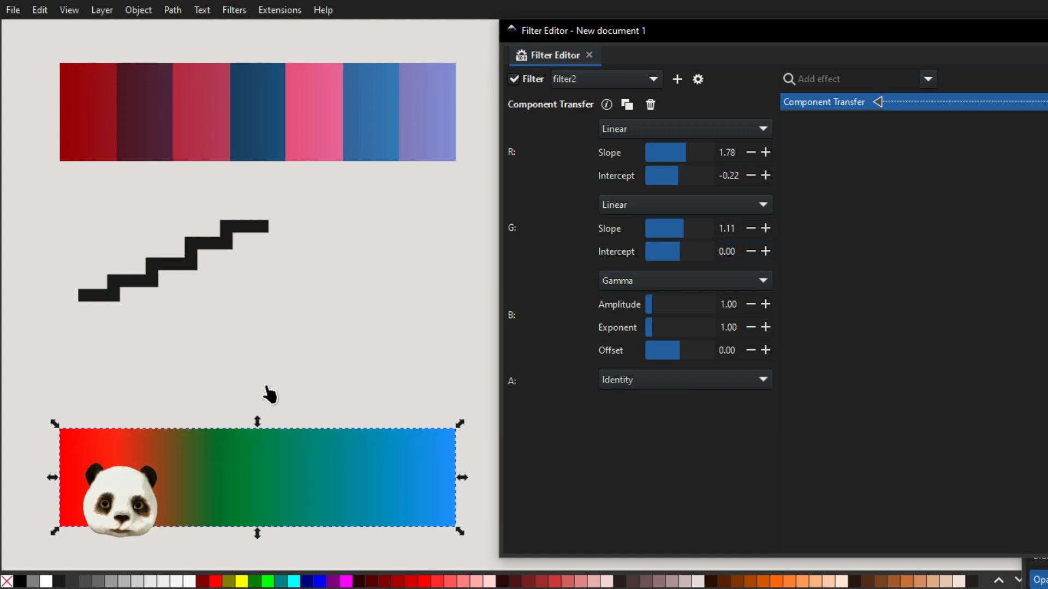
Give the green channel Discrete Values of .2 .5 .9 .6 .3 .2 and switch the same list to Table Lookup.
click(650, 210)
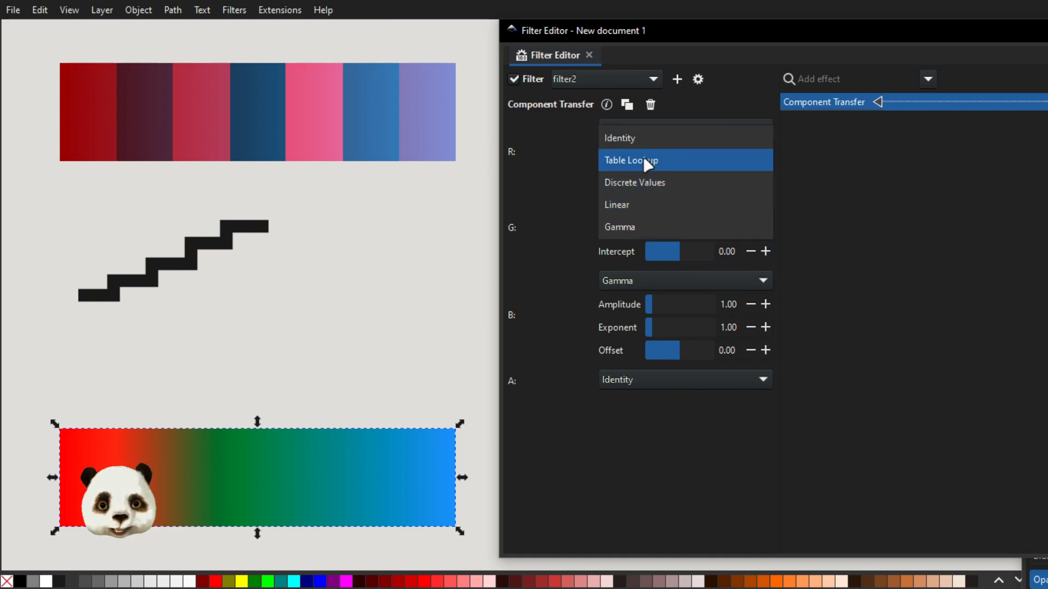
click(645, 161)
click(653, 208)
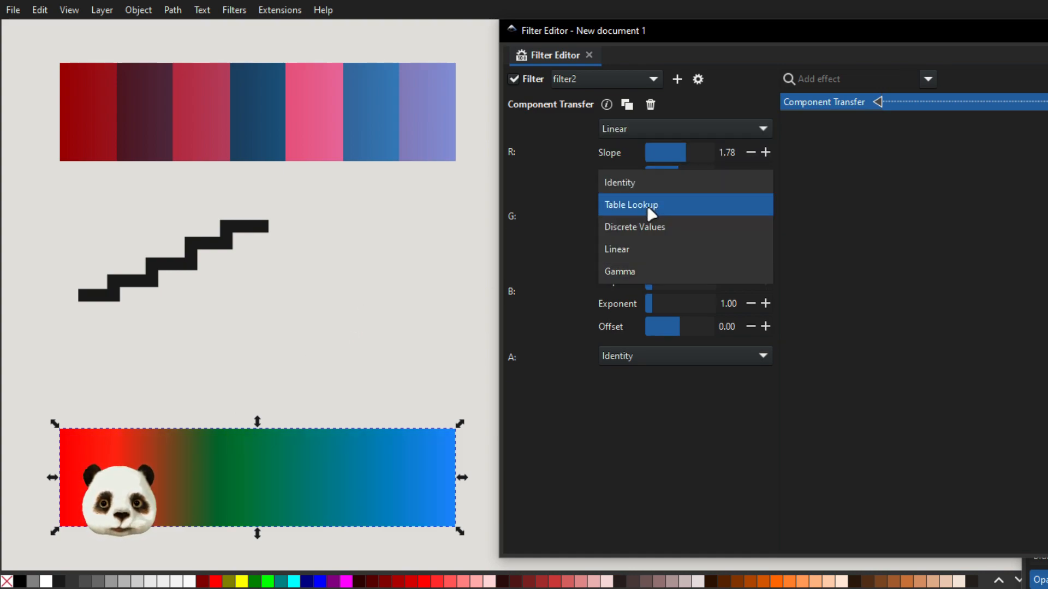
click(635, 228)
click(667, 228)
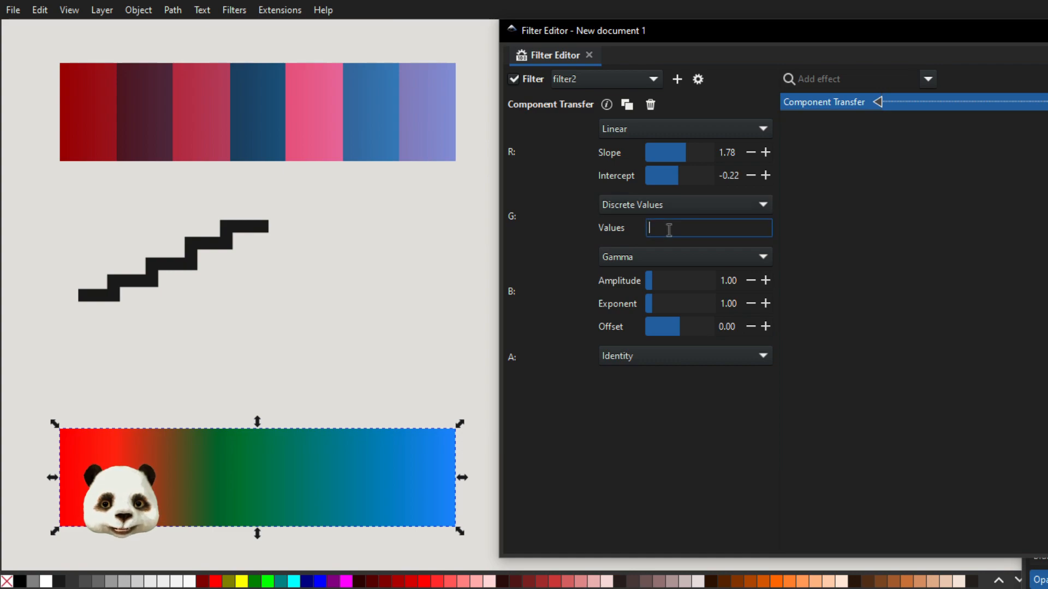
text(.2)
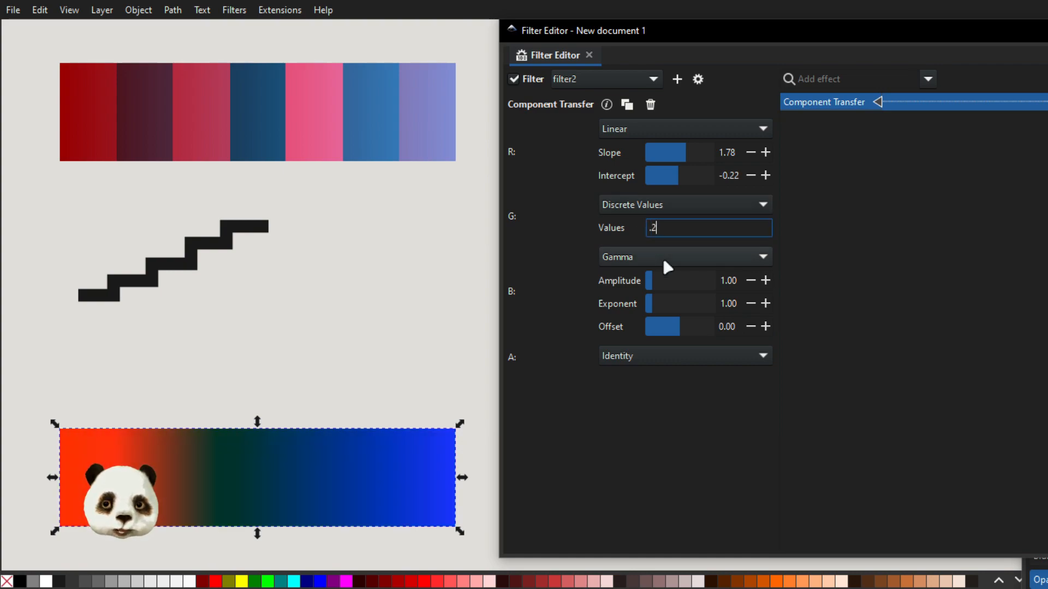
text( .5 .9)
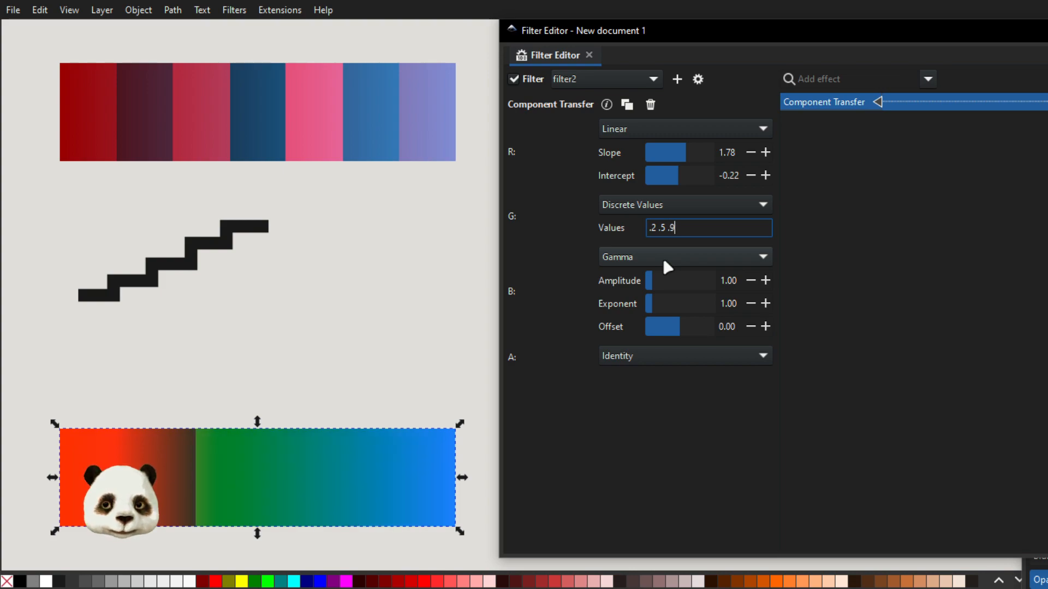
text( .6)
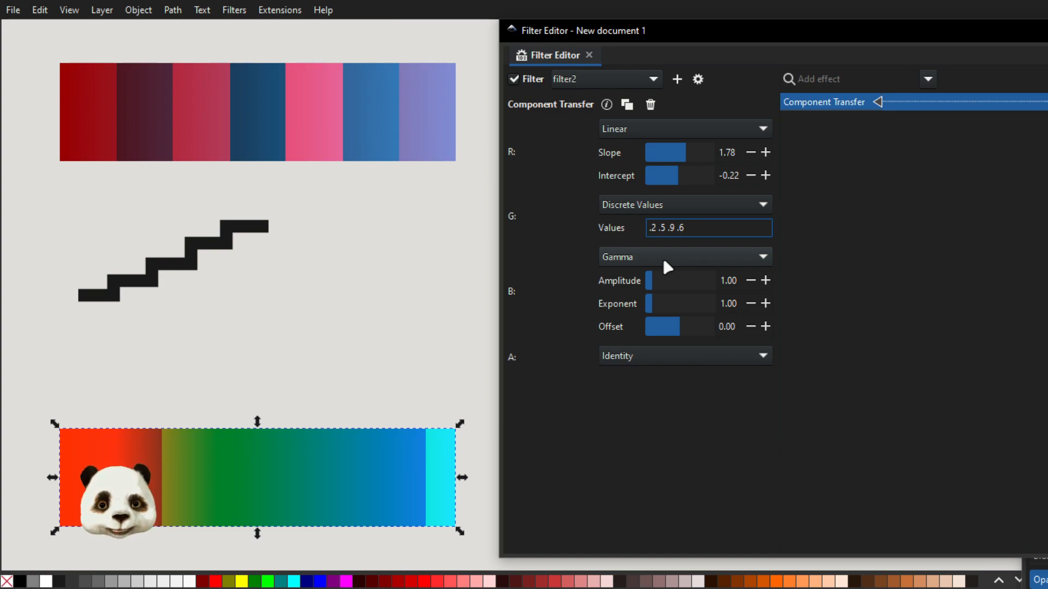
text(3 .2)
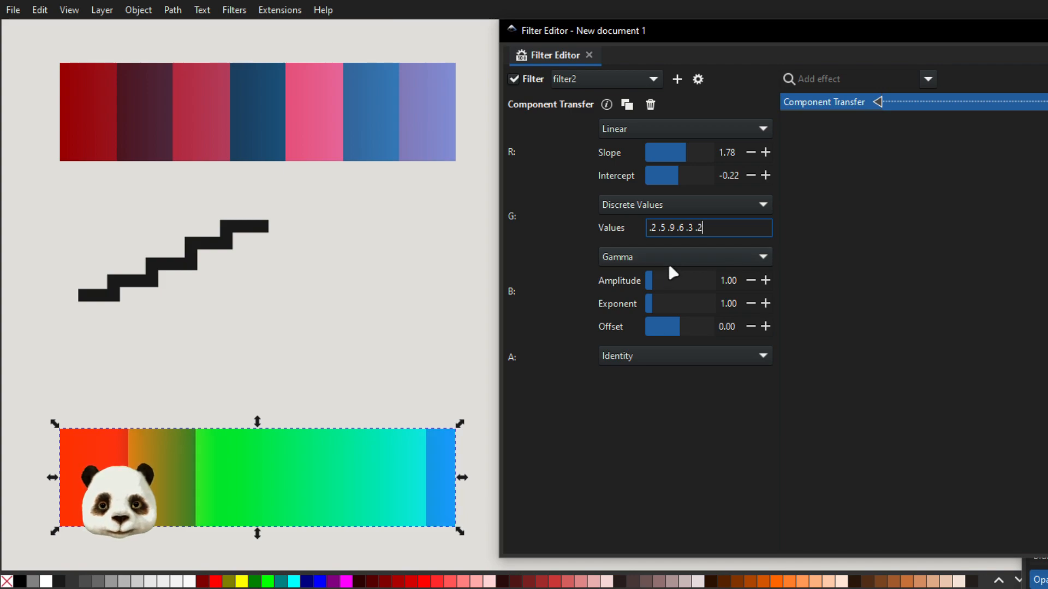
click(661, 205)
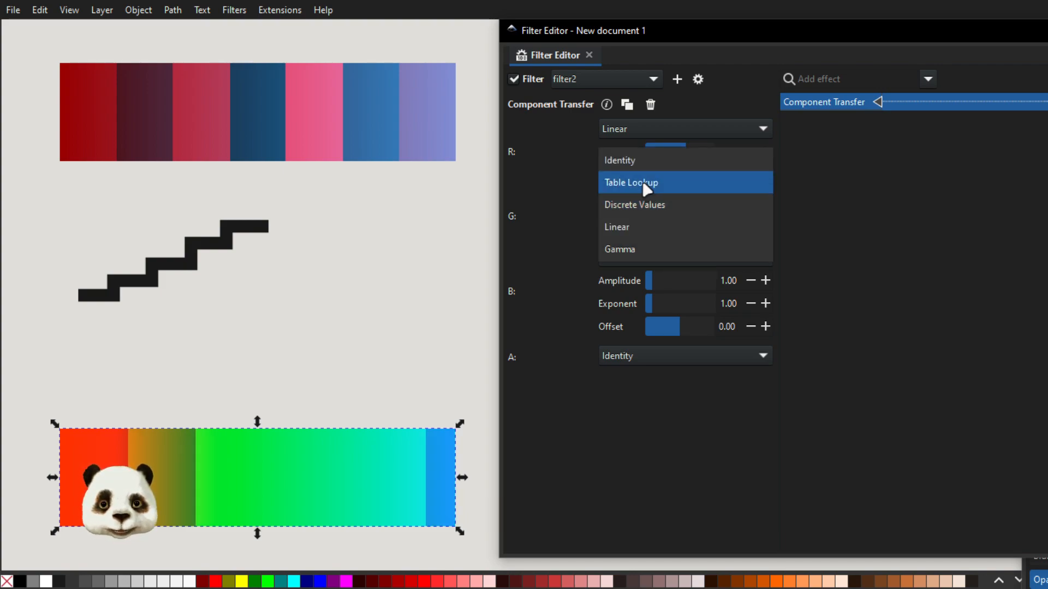
click(644, 184)
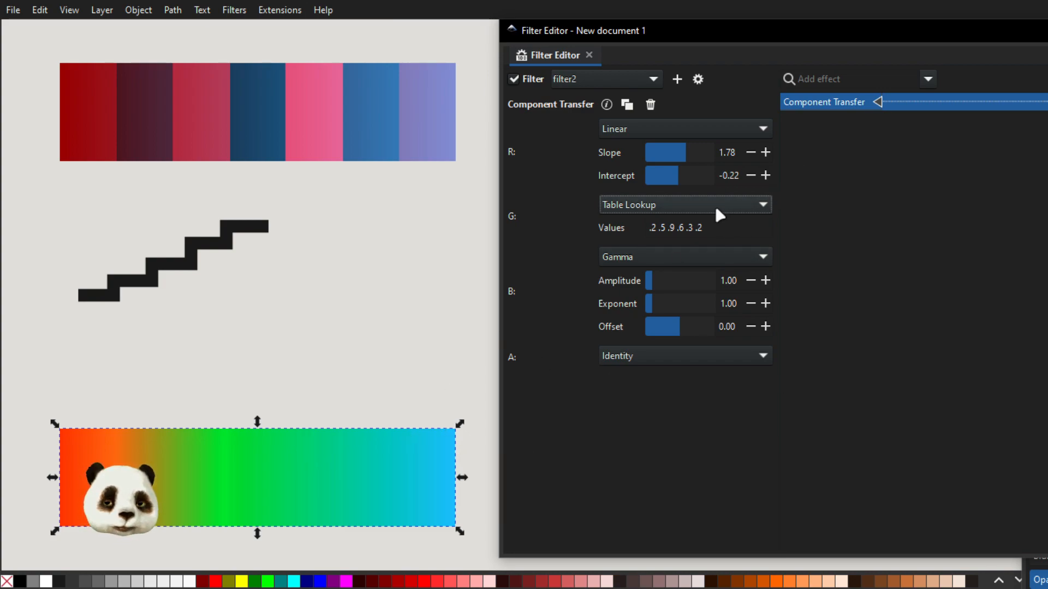
Give the alpha channel Discrete Values of .2 .5 .7 .3 .9 .1 and switch the same list to Table Lookup.
click(726, 362)
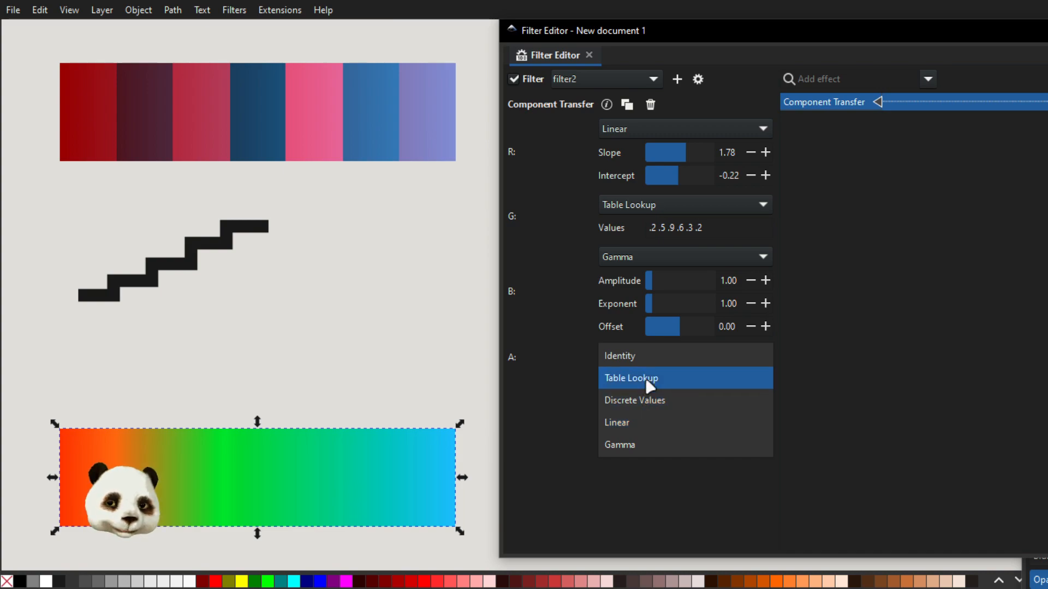
click(645, 400)
click(681, 382)
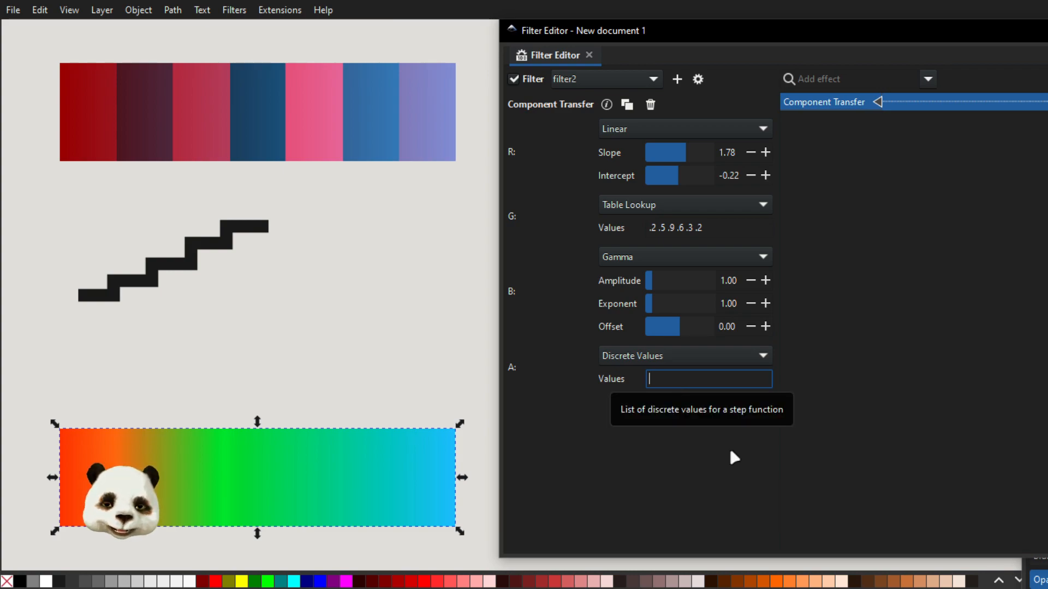
text(.2)
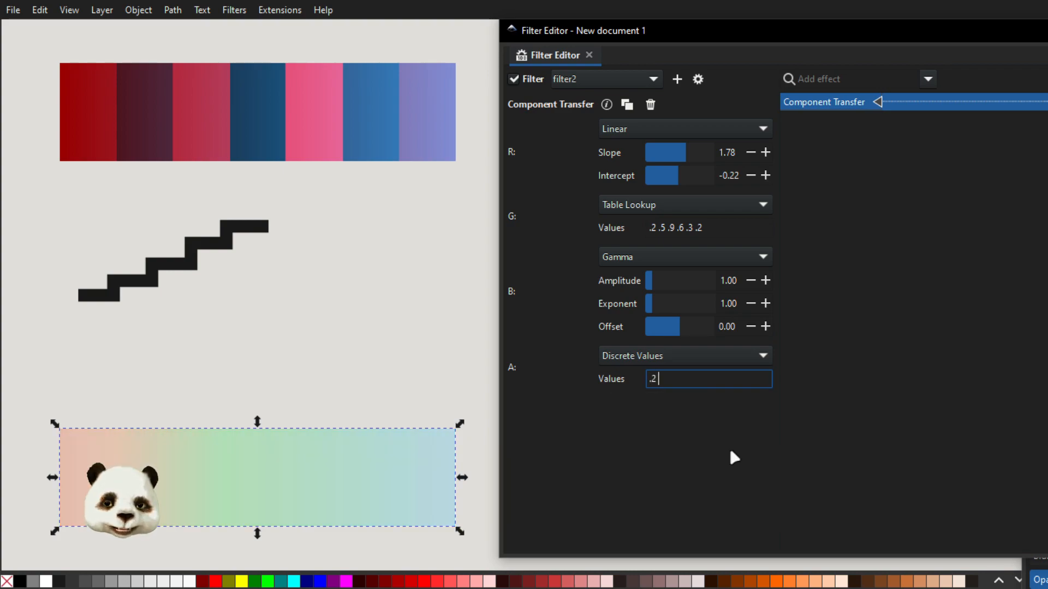
text( .5 .)
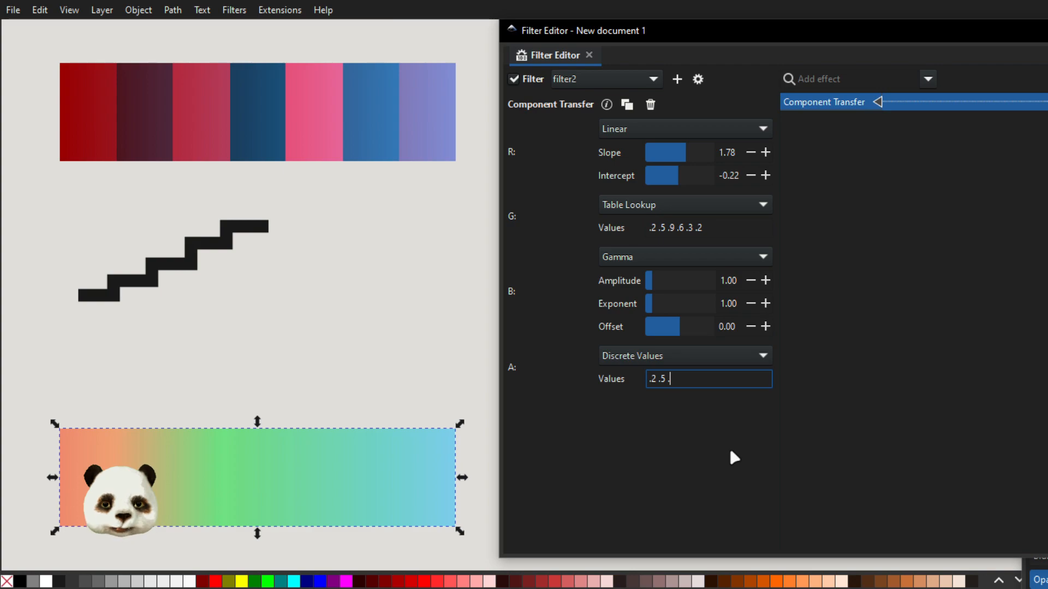
text(7 .3)
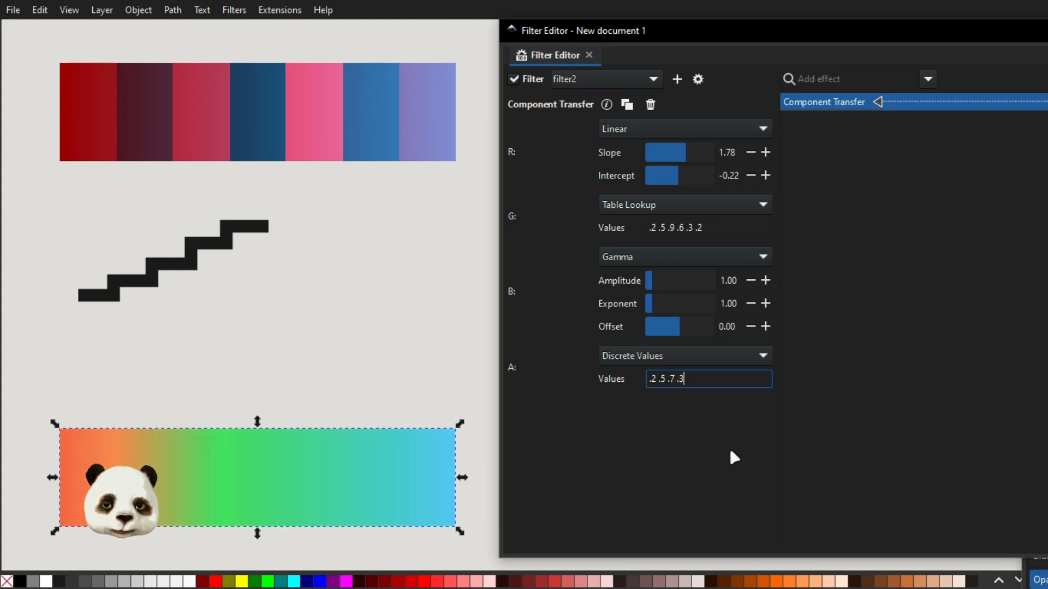
text( .)
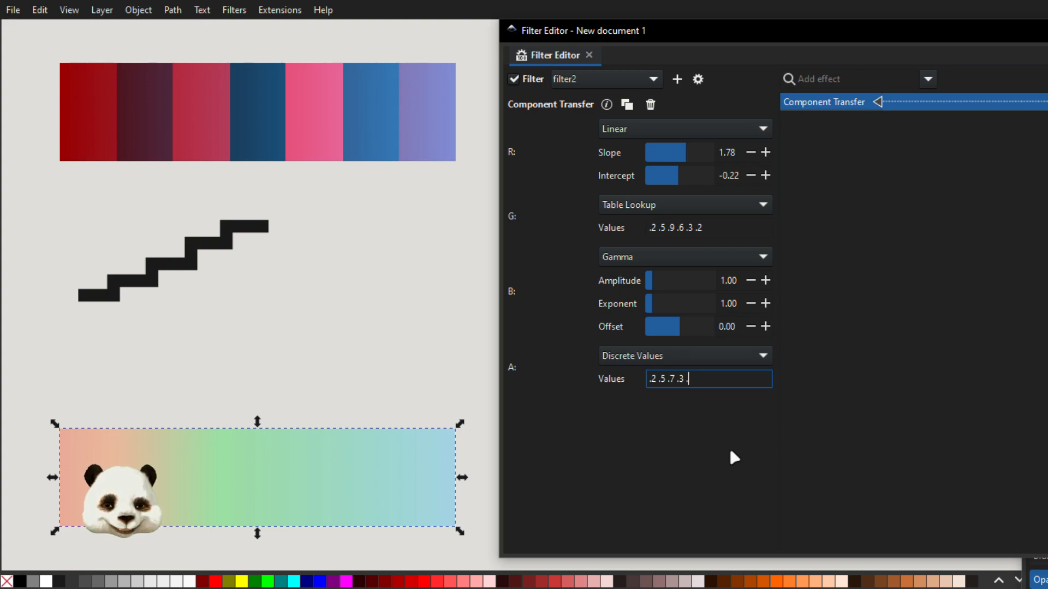
text(9 .1)
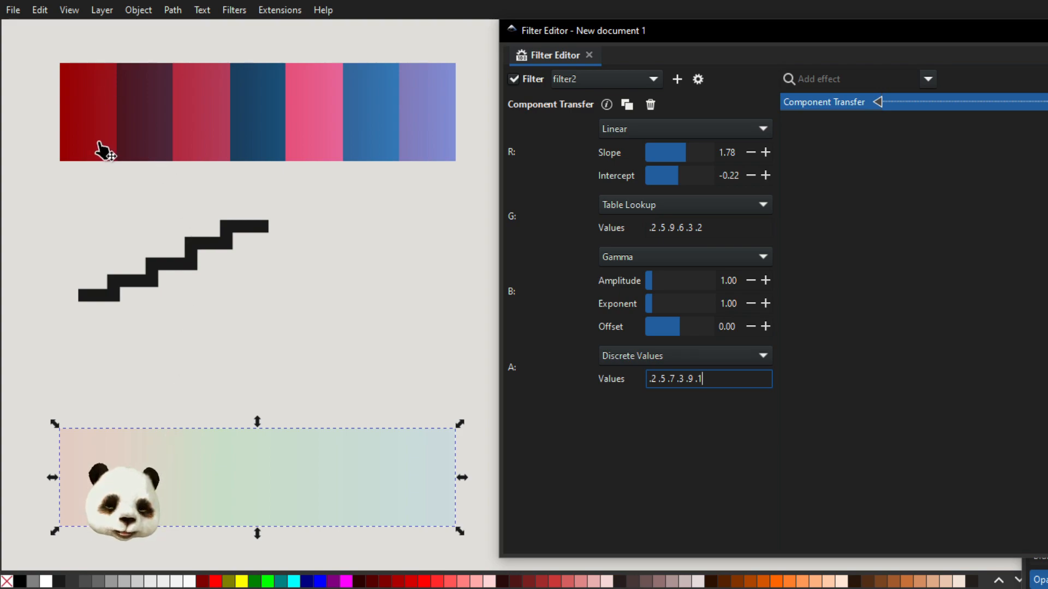
click(676, 353)
click(655, 340)
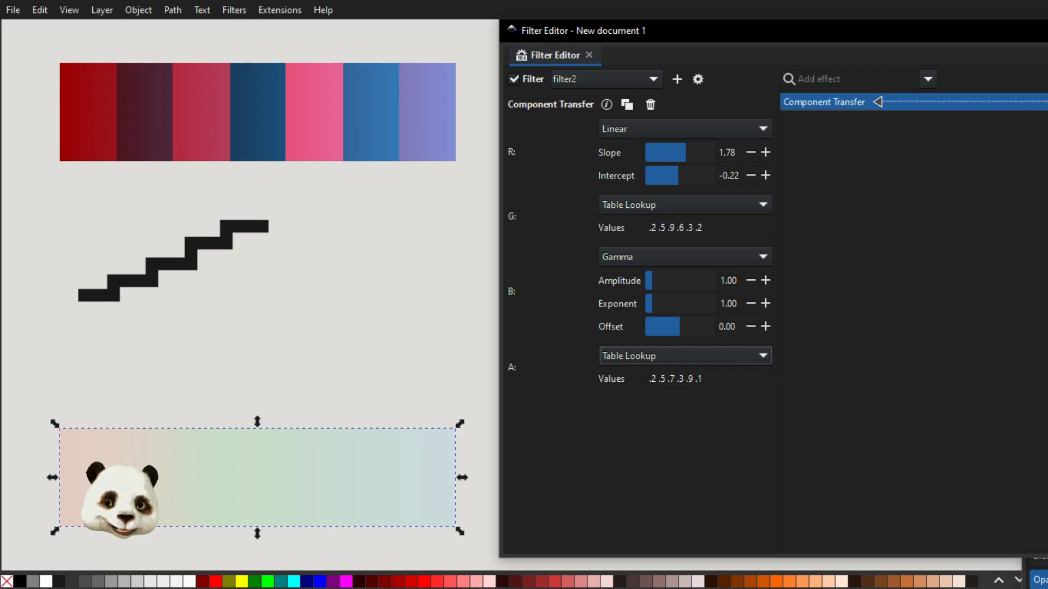
Try lowering the alpha of the gradient's middle green stop to 0 and restore it to 100.
key(ctrl+shift+f)
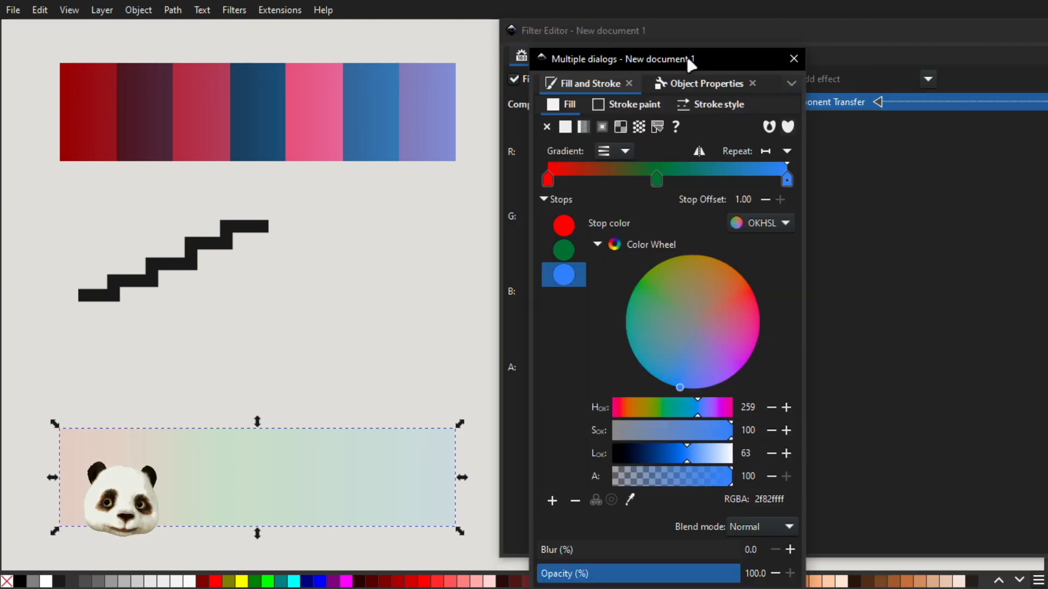
click(657, 180)
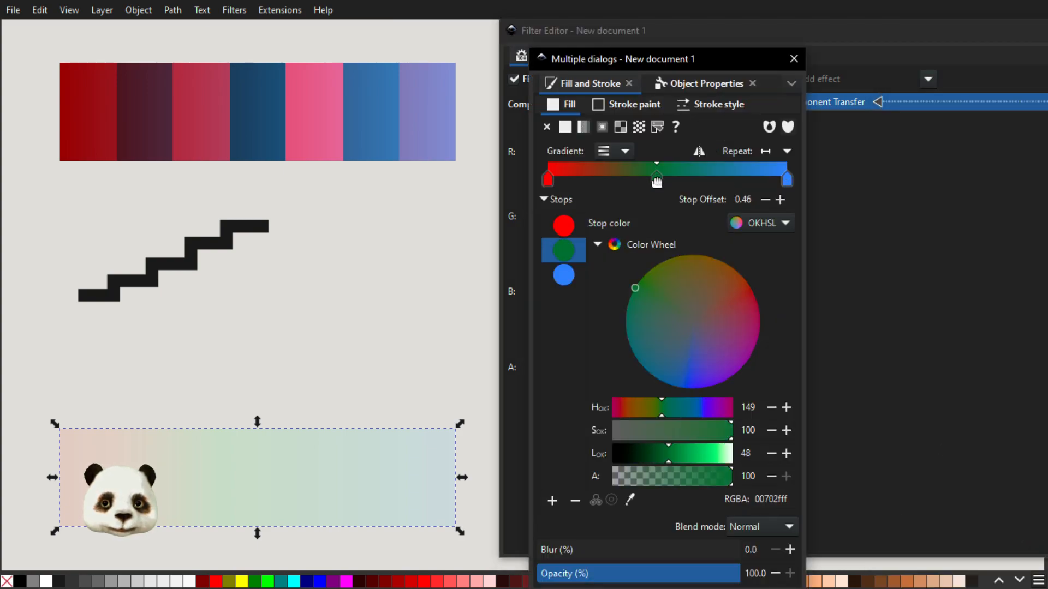
drag(697, 480, 581, 473)
drag(679, 476, 756, 476)
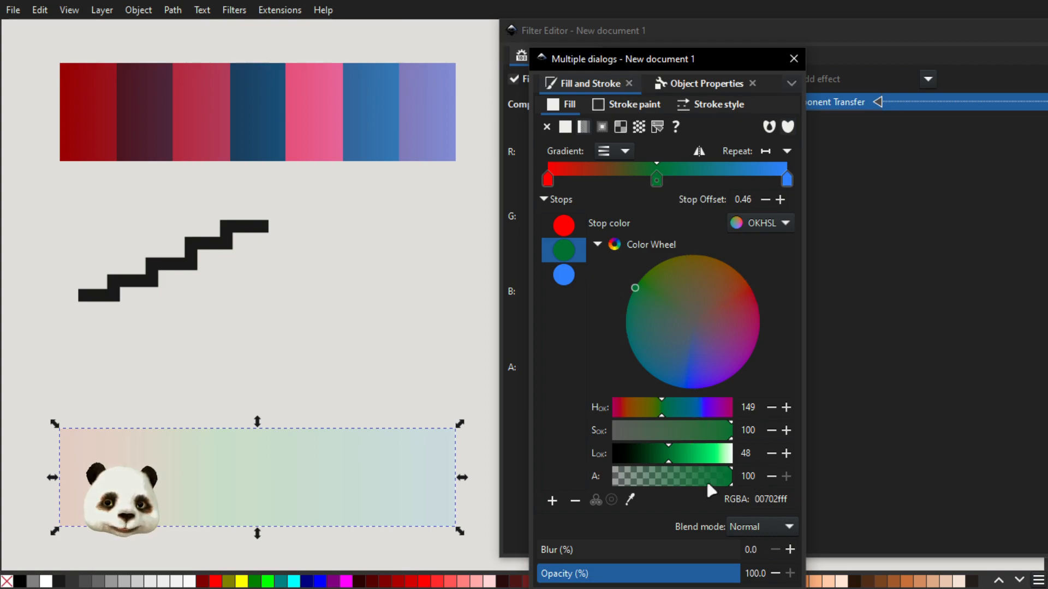
drag(713, 480, 559, 476)
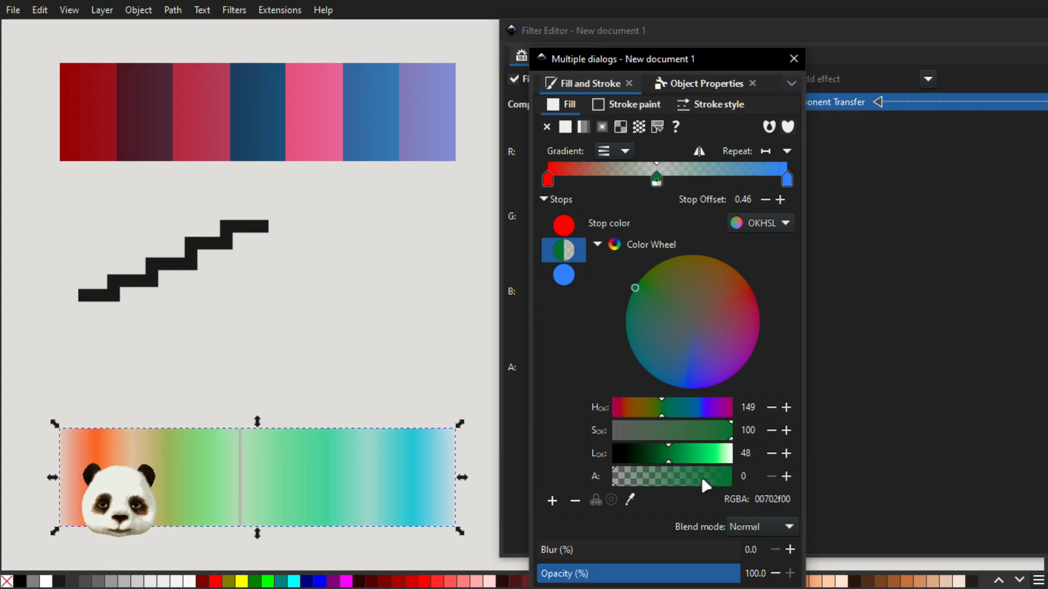
drag(703, 478, 764, 476)
drag(632, 60, 1047, 76)
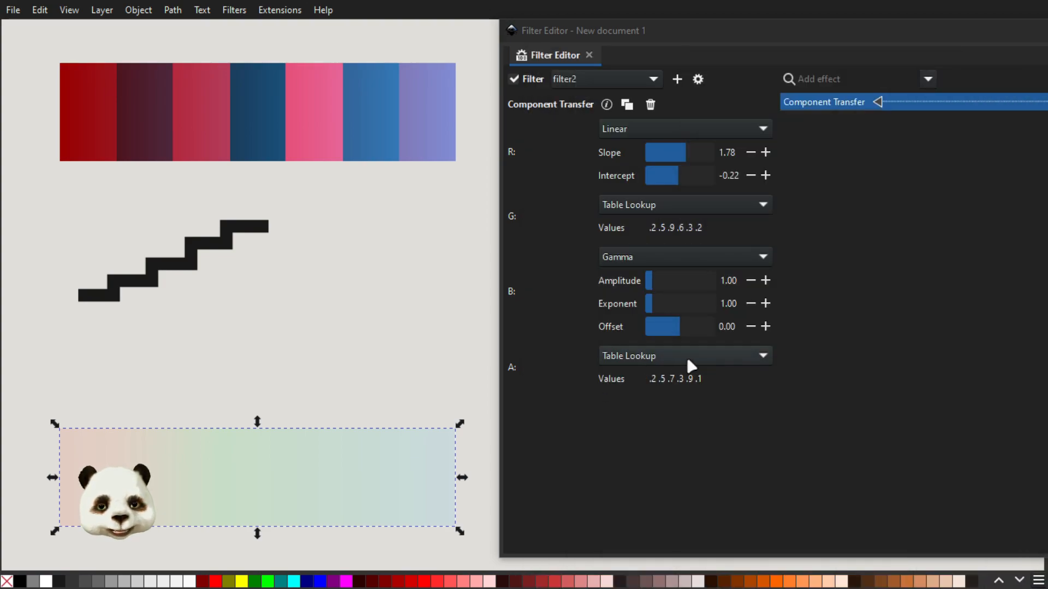
Replace the alpha channel's Table Lookup values with 0 1.
click(706, 380)
text(0)
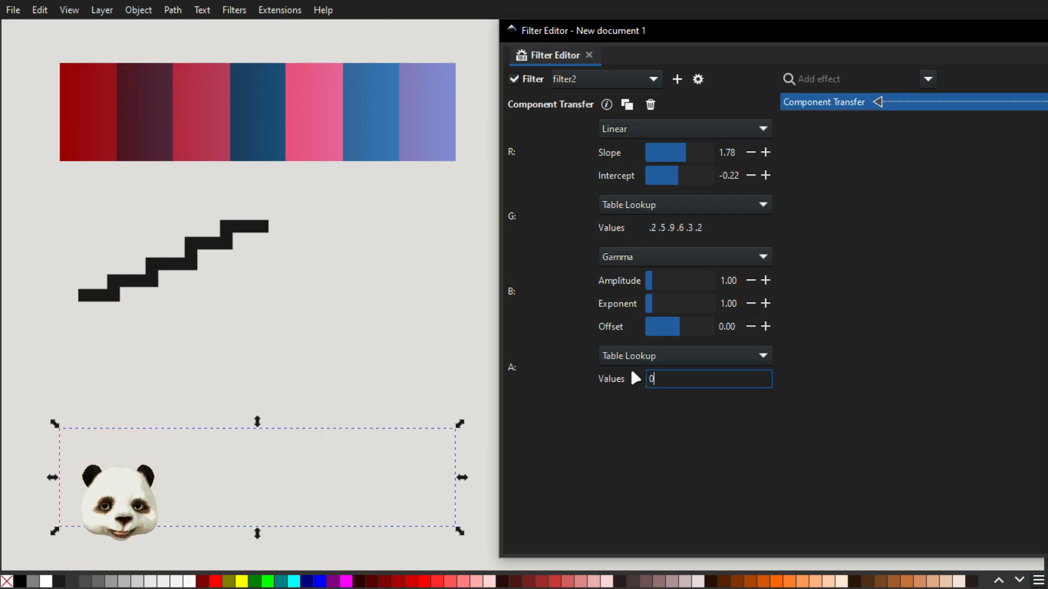
text( 1)
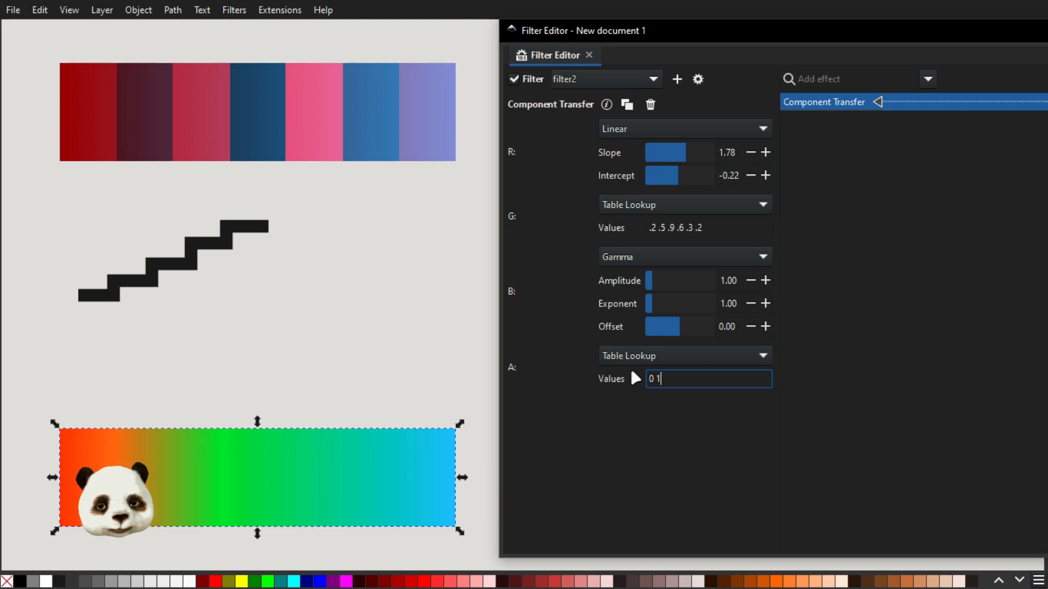
click(633, 355)
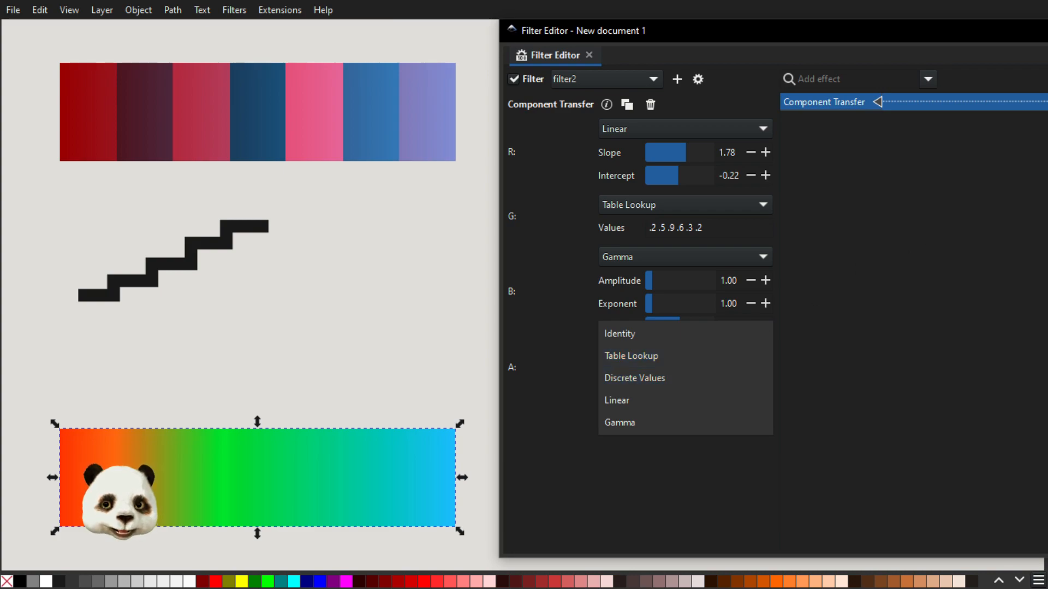
key(Escape)
drag(1045, 71, 776, 69)
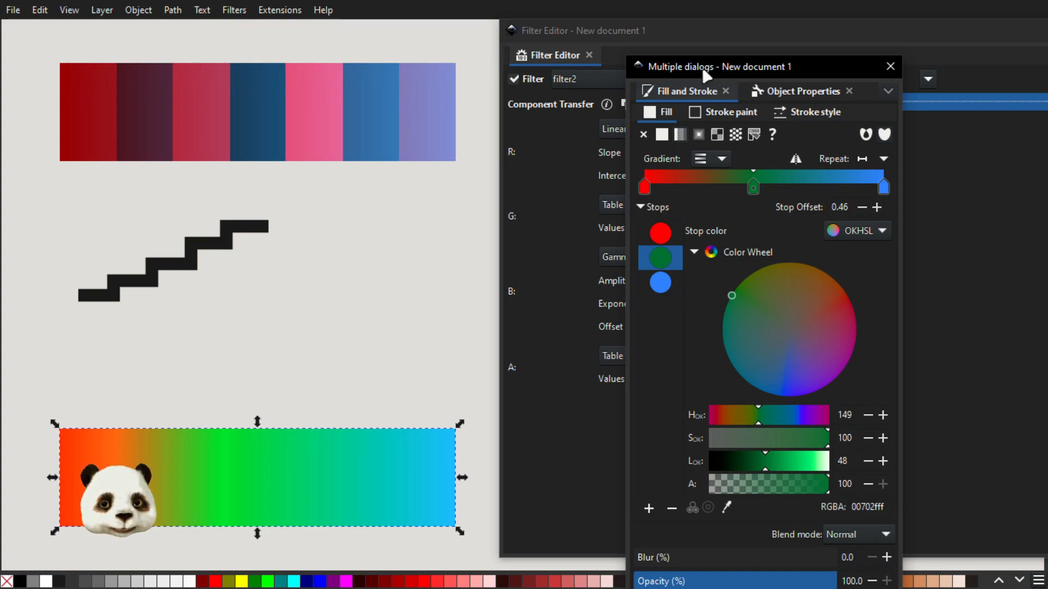
drag(706, 70, 1045, 71)
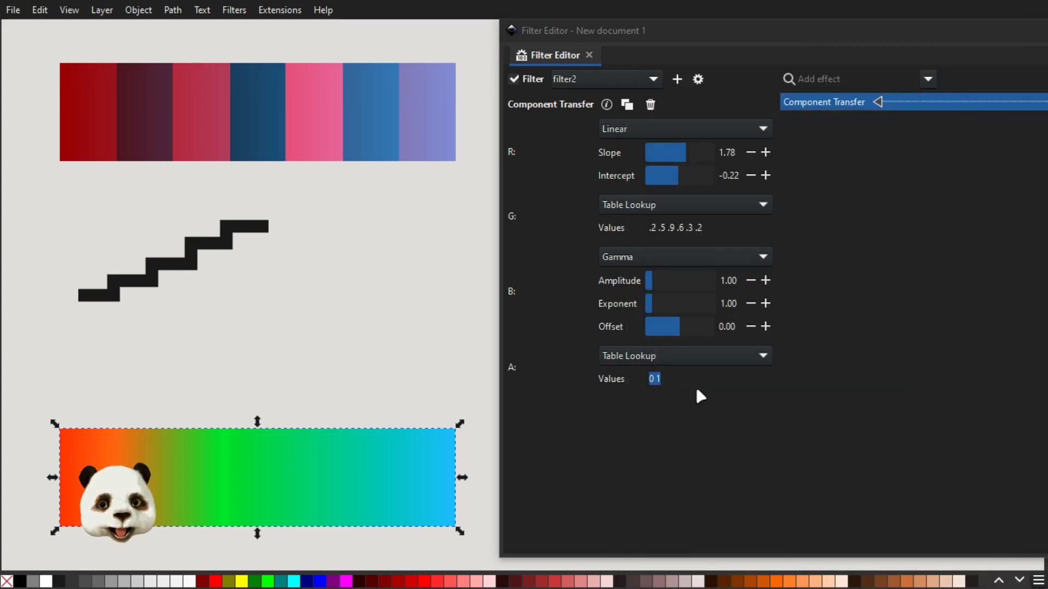
Try the alpha channel's 0 1 list as Discrete Values and return it to Table Lookup.
click(686, 361)
click(686, 360)
click(655, 377)
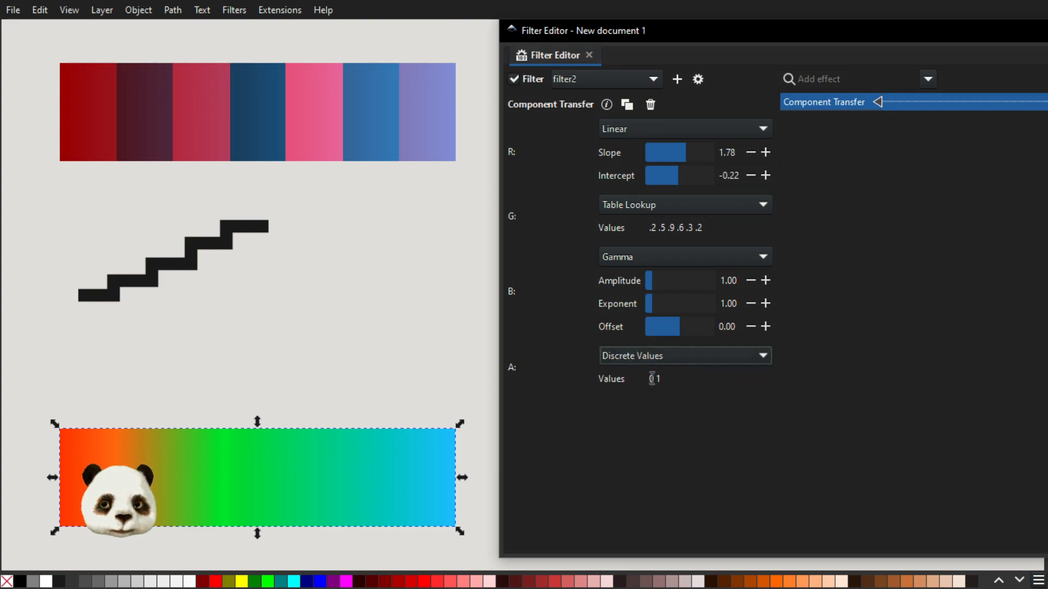
click(675, 381)
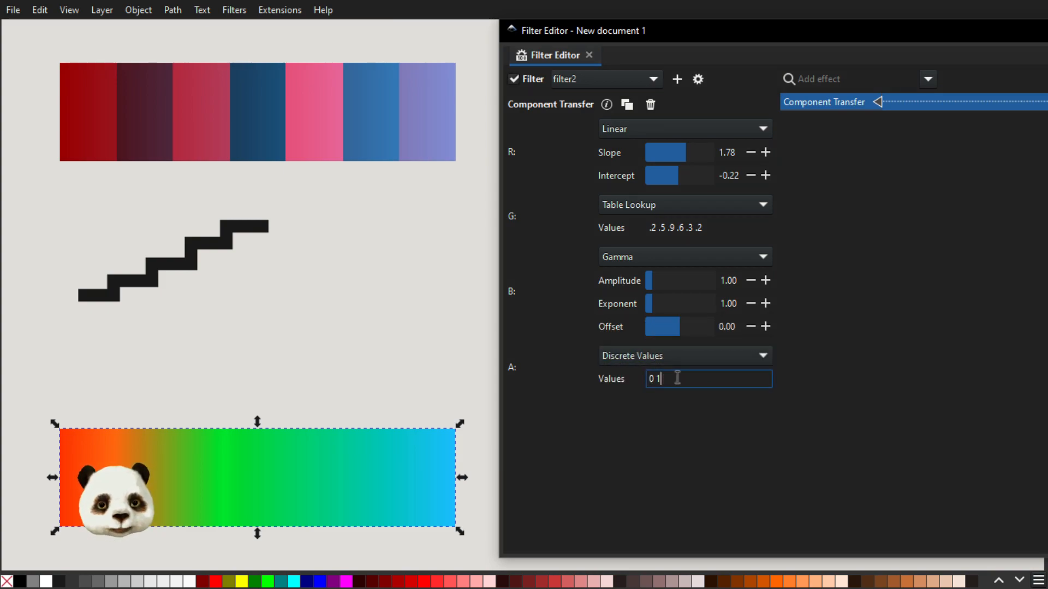
key(BackSpace)
text(1)
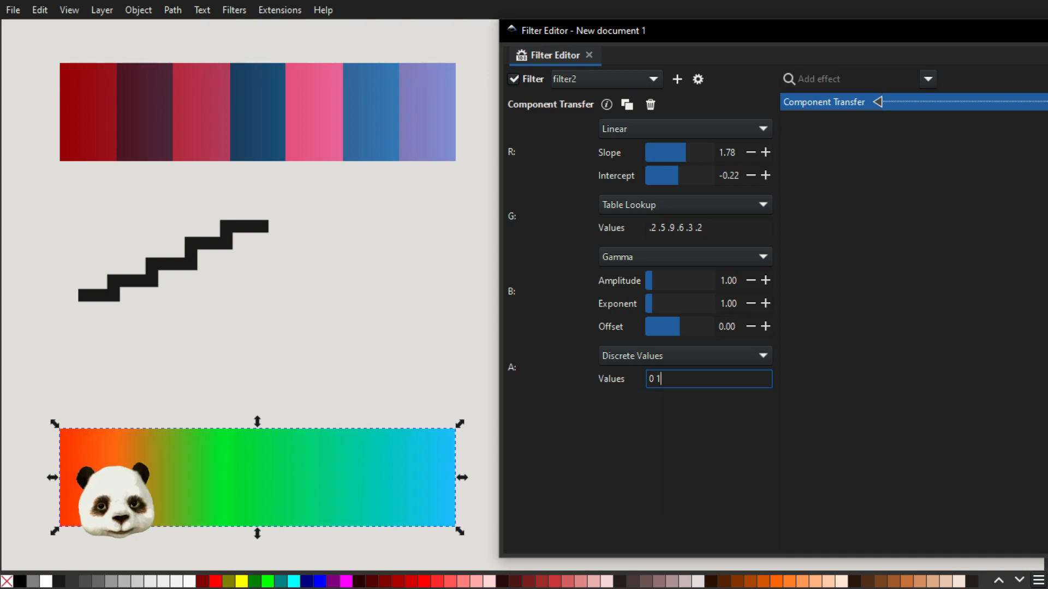
click(650, 356)
click(628, 330)
Switch the alpha channel to Linear and try changing its slope, leaving it at 1.00.
click(635, 360)
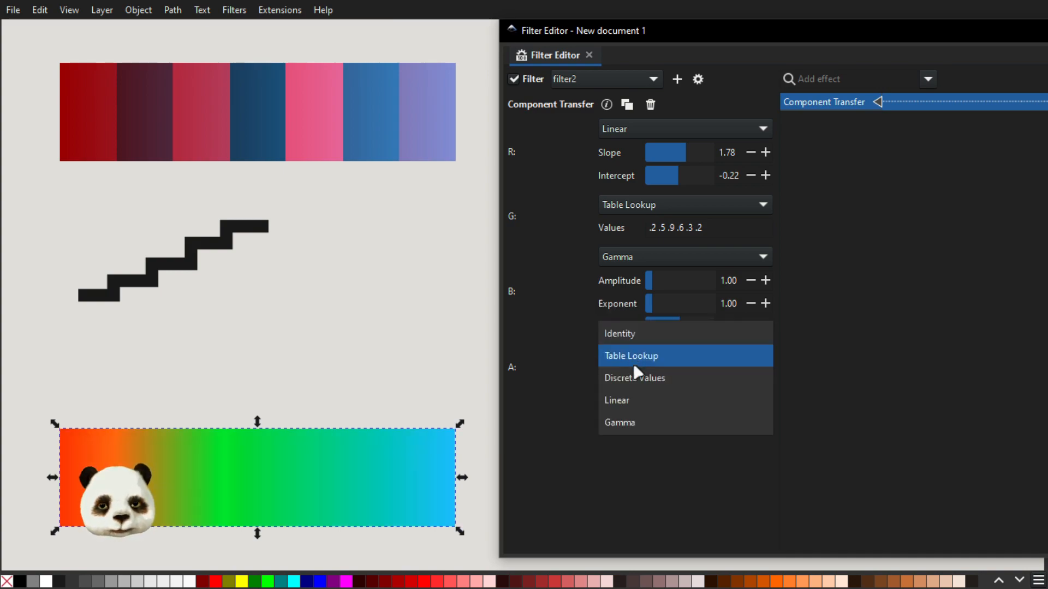
click(633, 401)
click(755, 378)
click(755, 378)
click(755, 377)
click(755, 378)
click(755, 378)
click(754, 378)
click(766, 379)
click(765, 379)
click(766, 379)
click(766, 379)
click(765, 379)
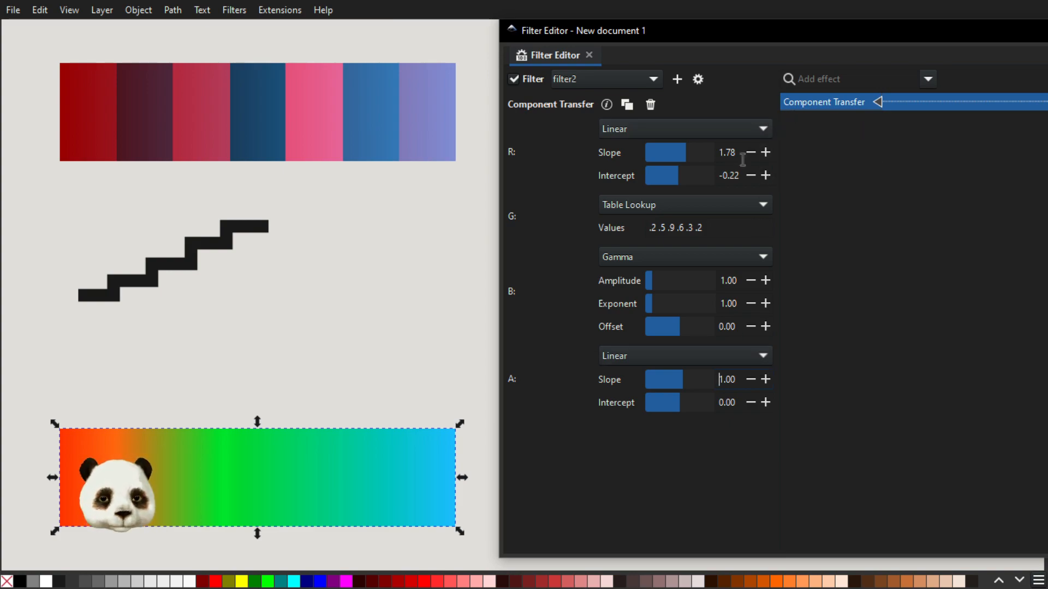
Add a Gaussian Blur after Component Transfer and set its size to 5.00.
click(928, 80)
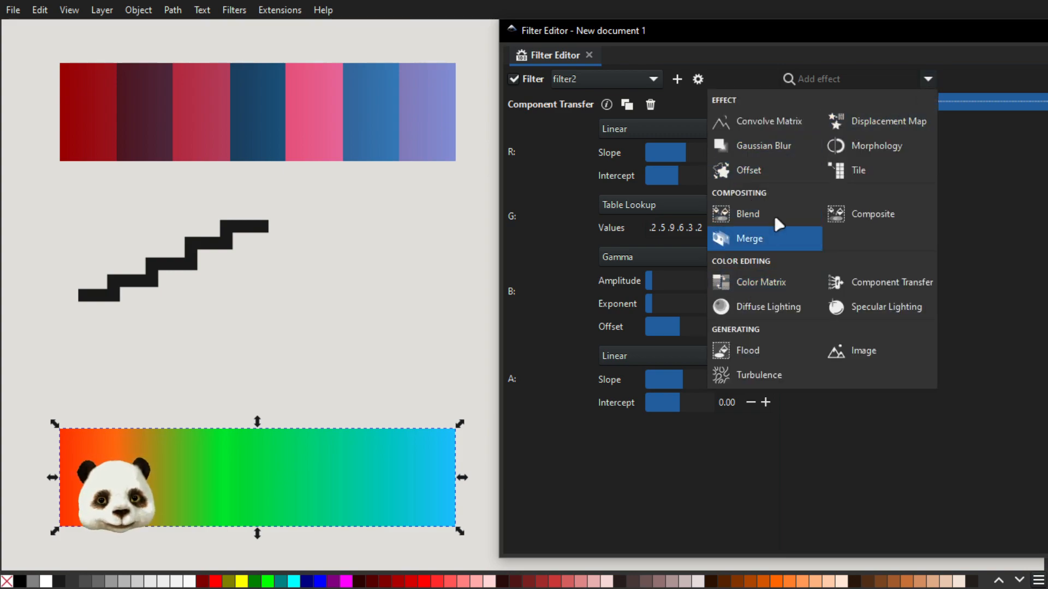
click(763, 145)
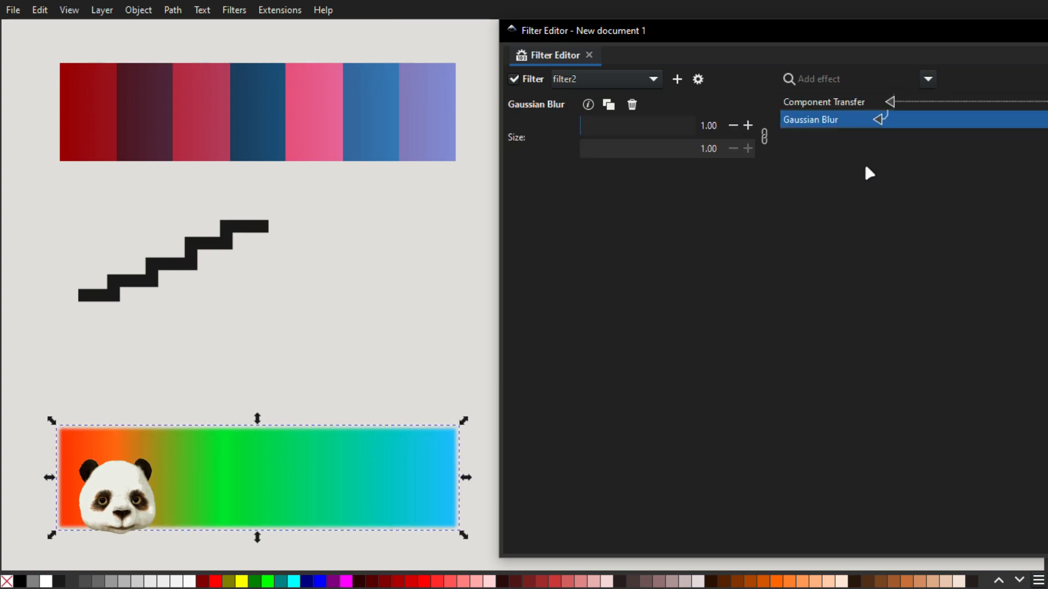
click(743, 123)
click(742, 123)
click(743, 123)
click(743, 123)
click(742, 123)
click(733, 121)
drag(797, 39, 741, 34)
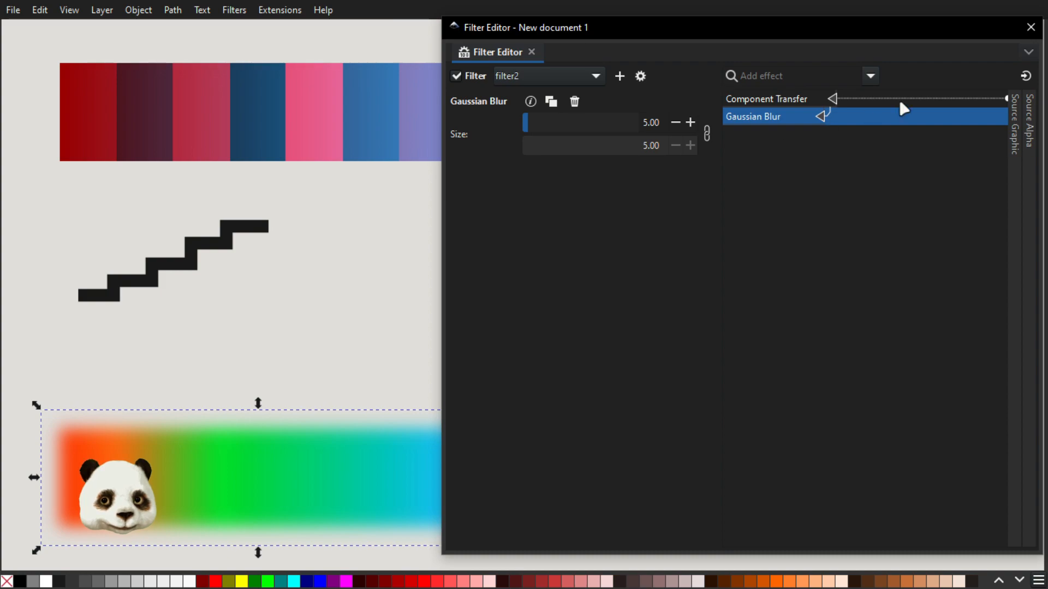
Add a Tile effect after the blur with Position X 100 and Position Y 100.
click(880, 73)
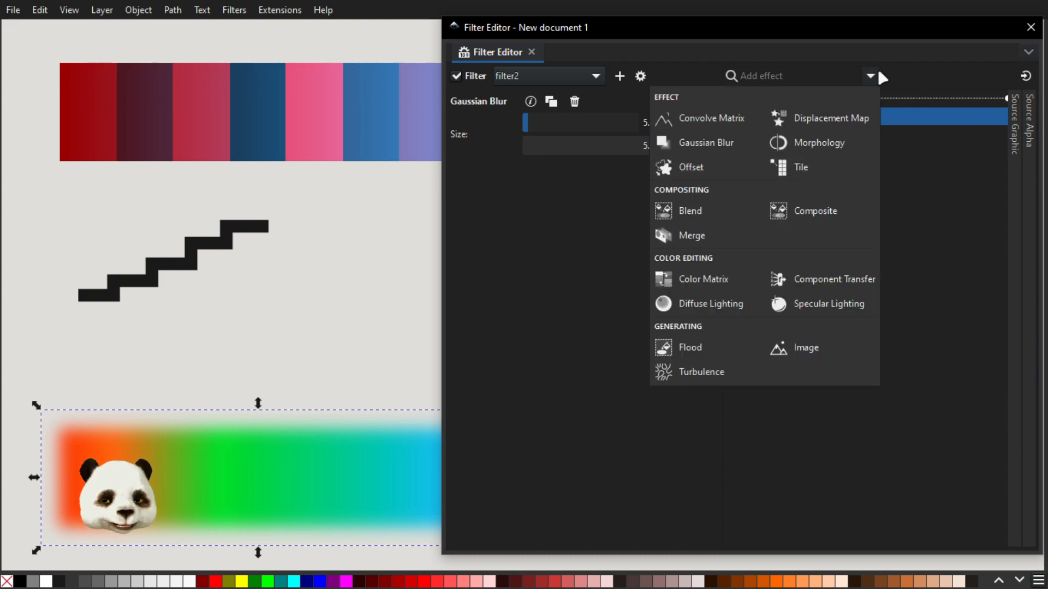
click(809, 174)
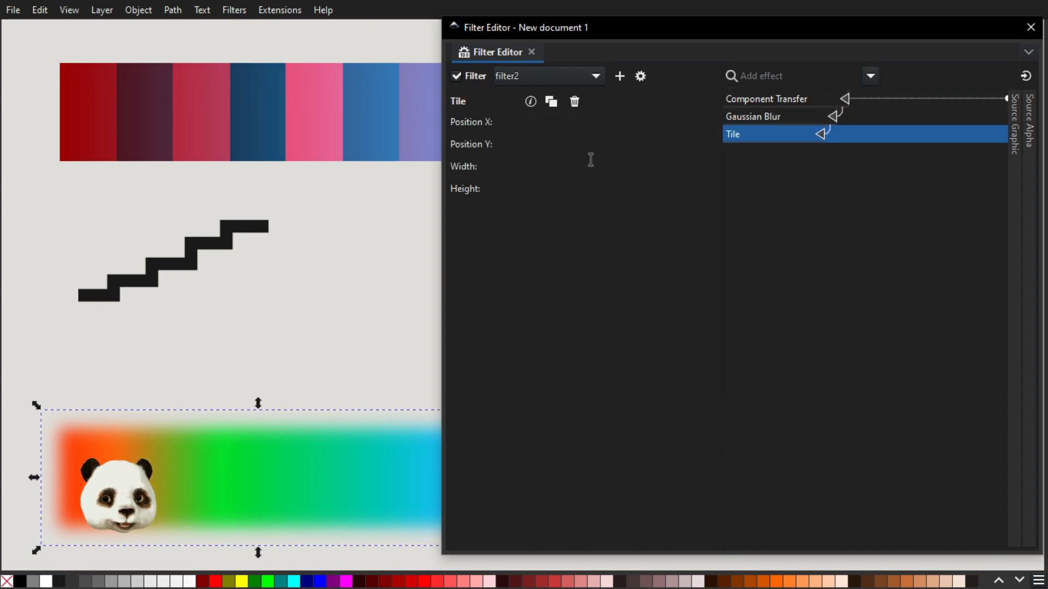
click(551, 123)
text(100)
key(Tab)
text(100)
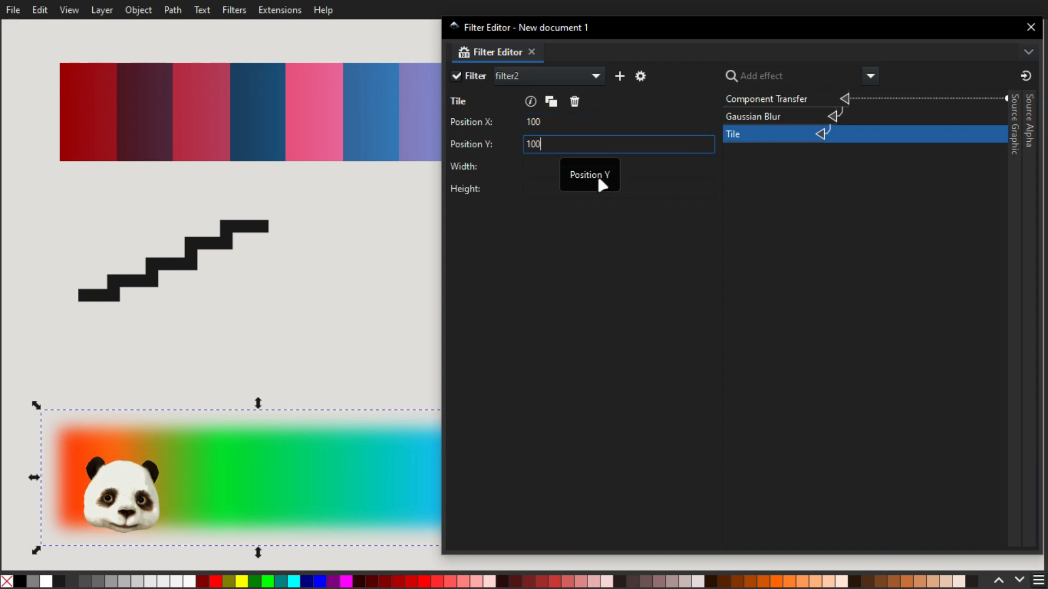
click(601, 165)
Connect the Tile effect's input to Source Graphic, and remove the Tile effect.
drag(833, 141, 1019, 138)
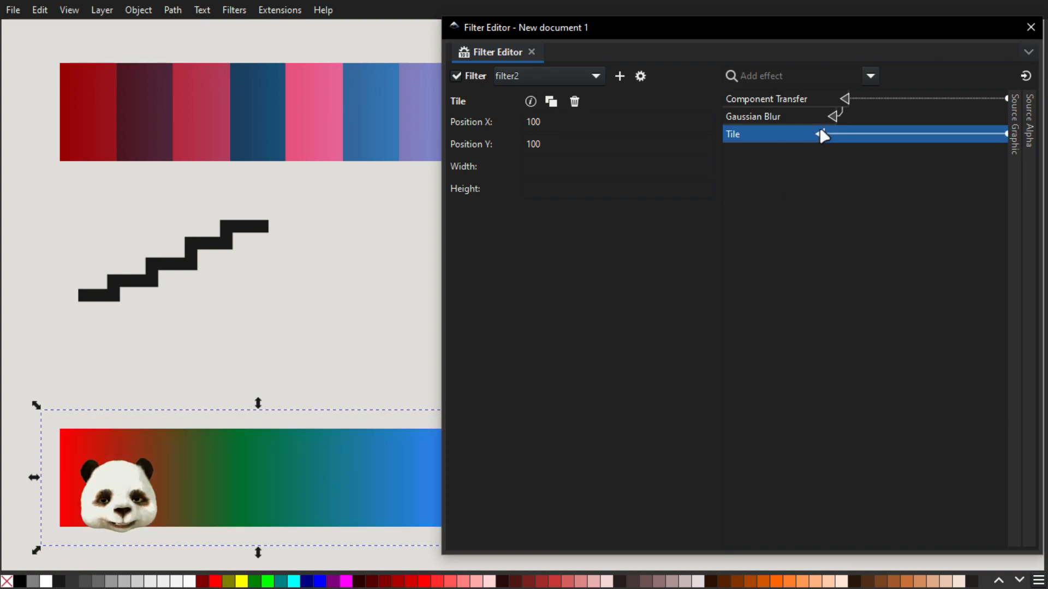
drag(293, 318, 264, 296)
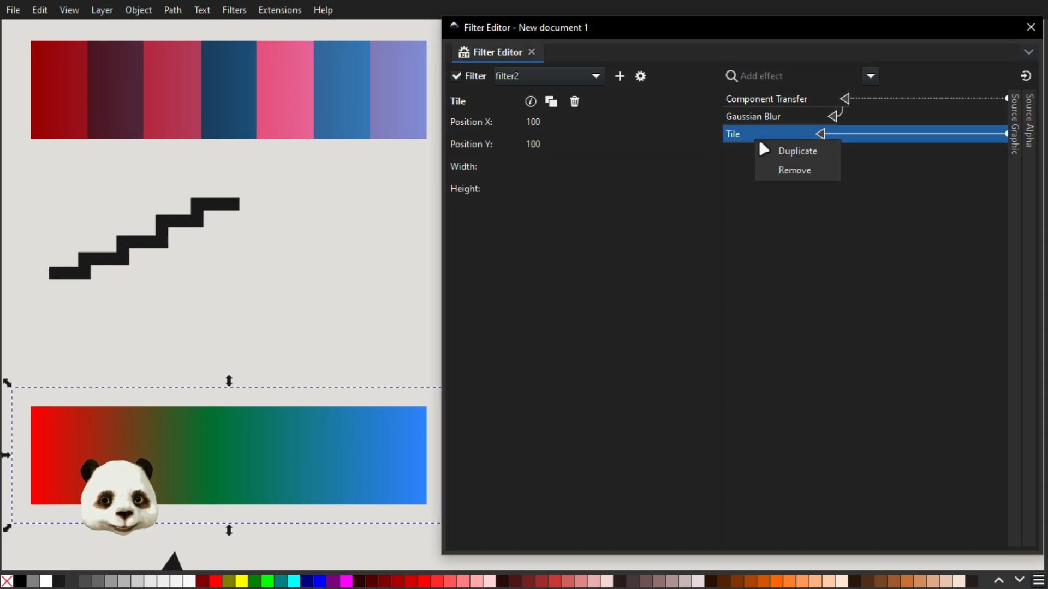
click(775, 169)
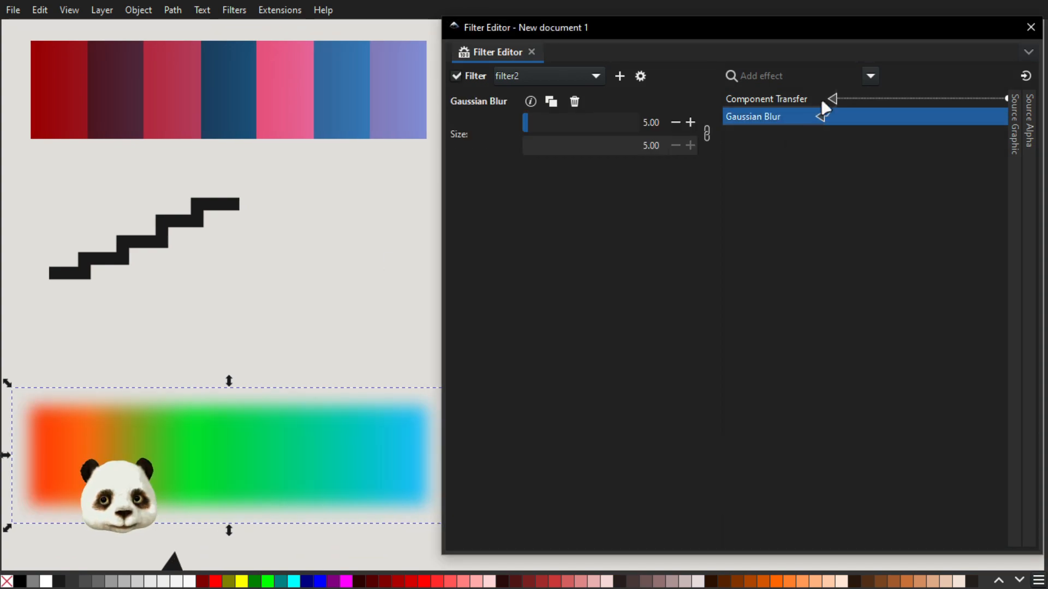
Add a Blend effect after the blur and connect its second input to Source Graphic.
click(876, 77)
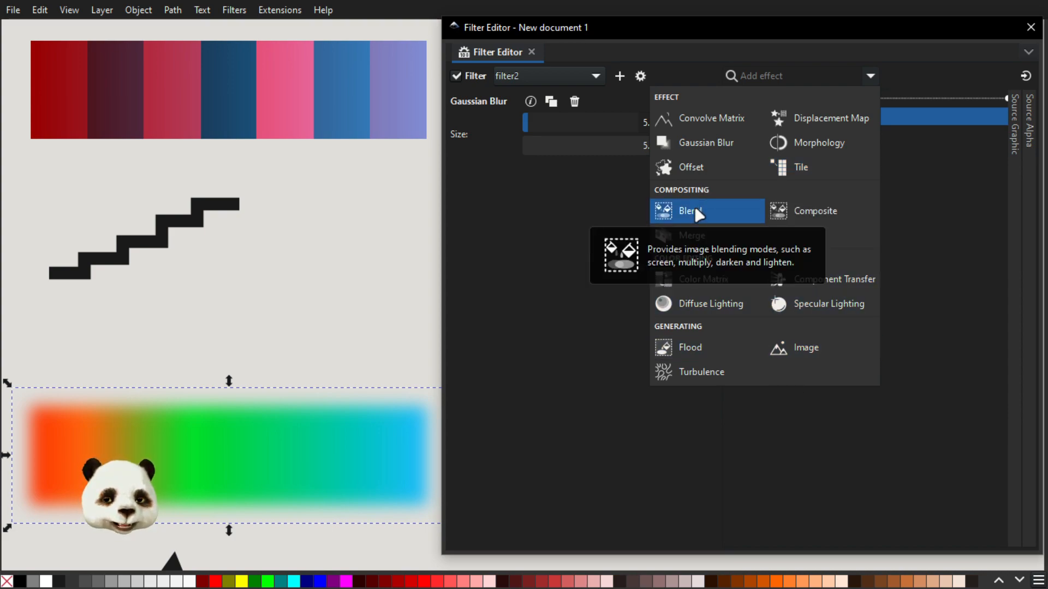
click(718, 212)
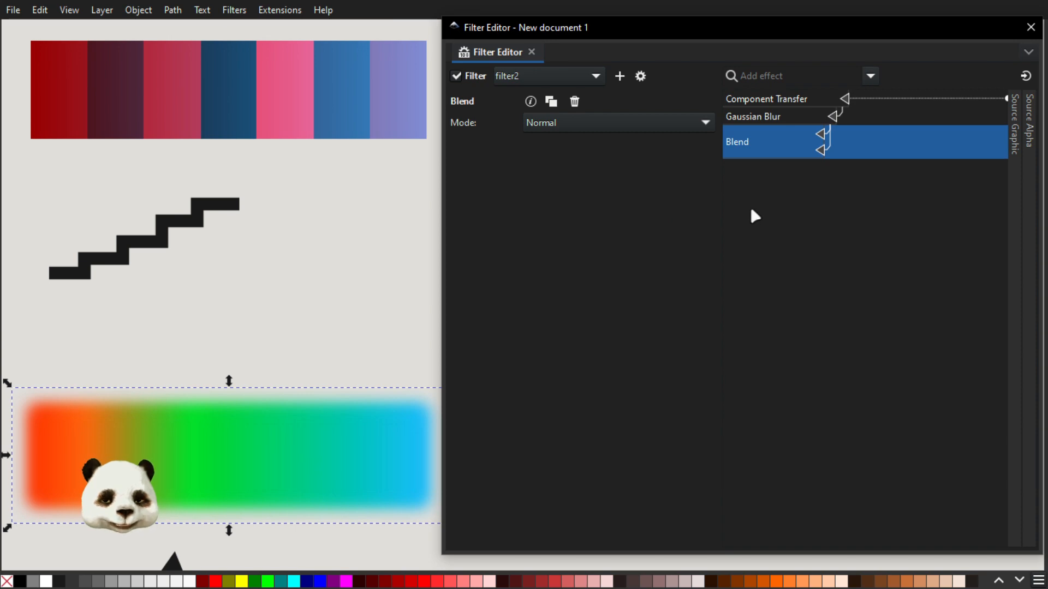
drag(822, 150, 1014, 148)
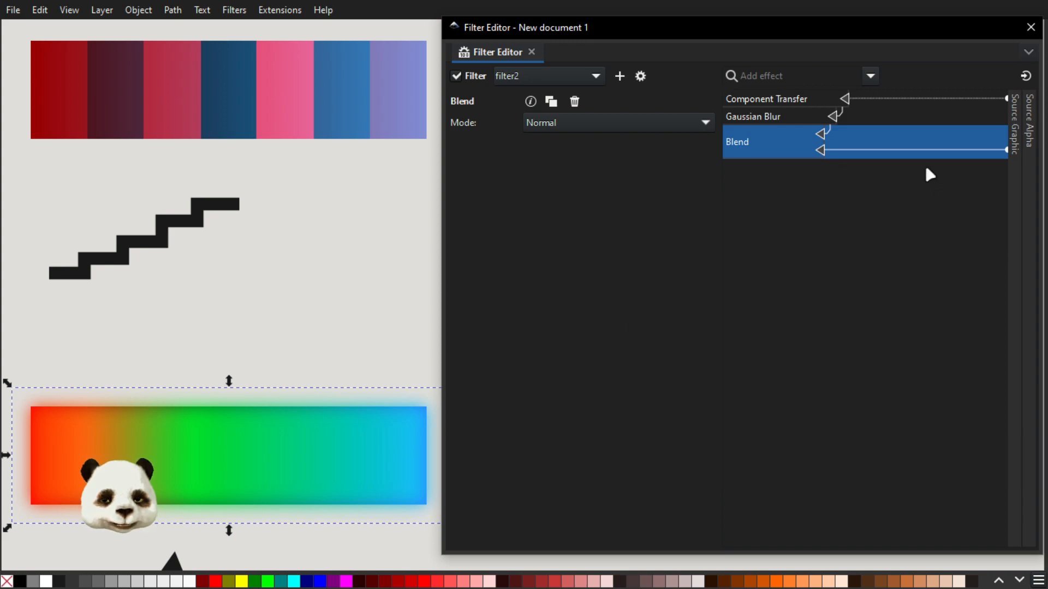
Show the filter's additional input sources, and draw a dark red, strokeless rectangle across the gradient rectangle, placed behind it.
click(1026, 76)
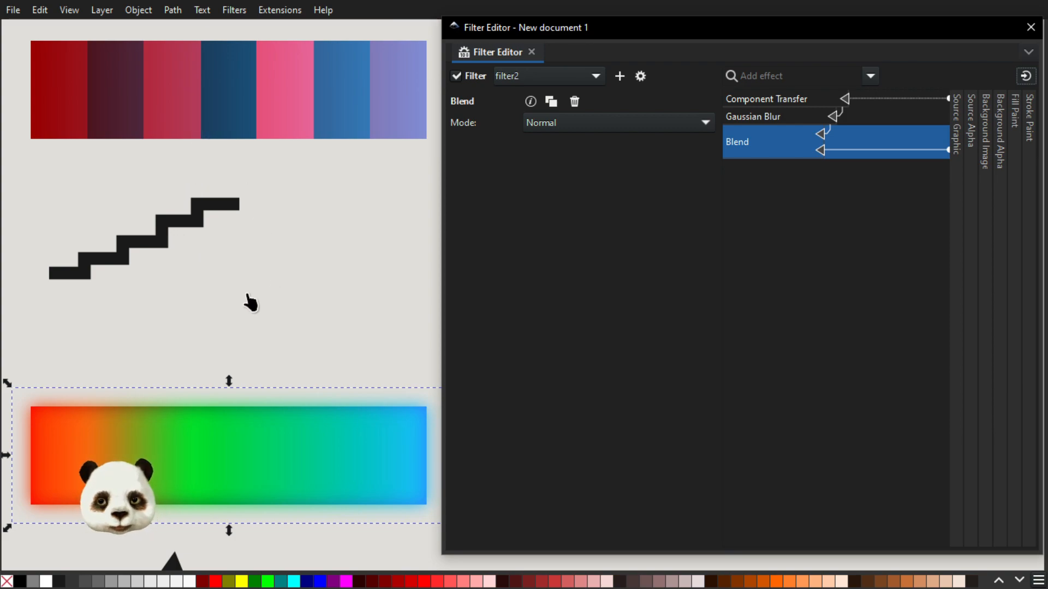
click(195, 317)
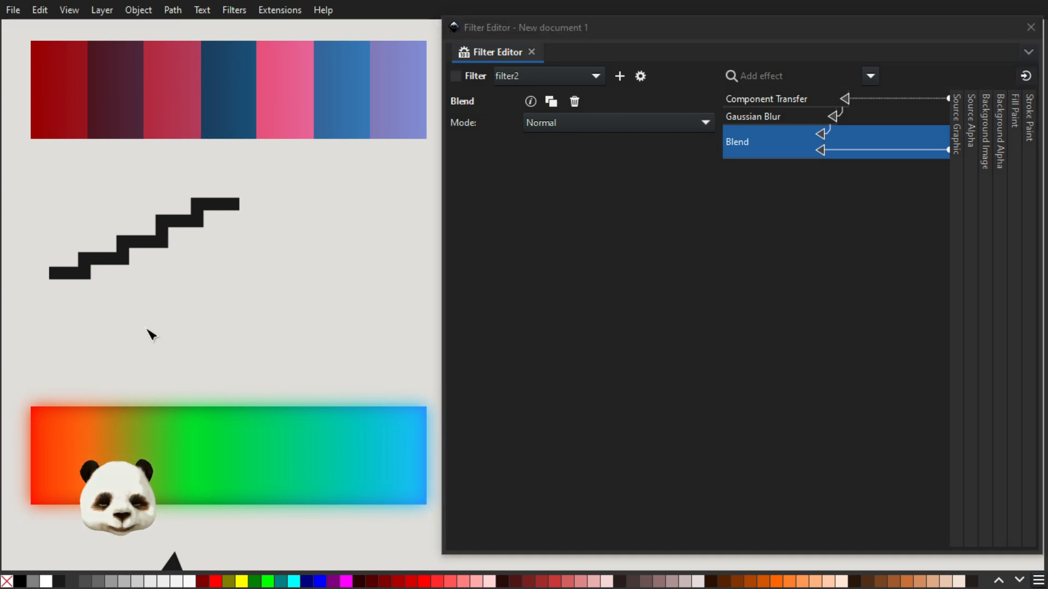
key(b)
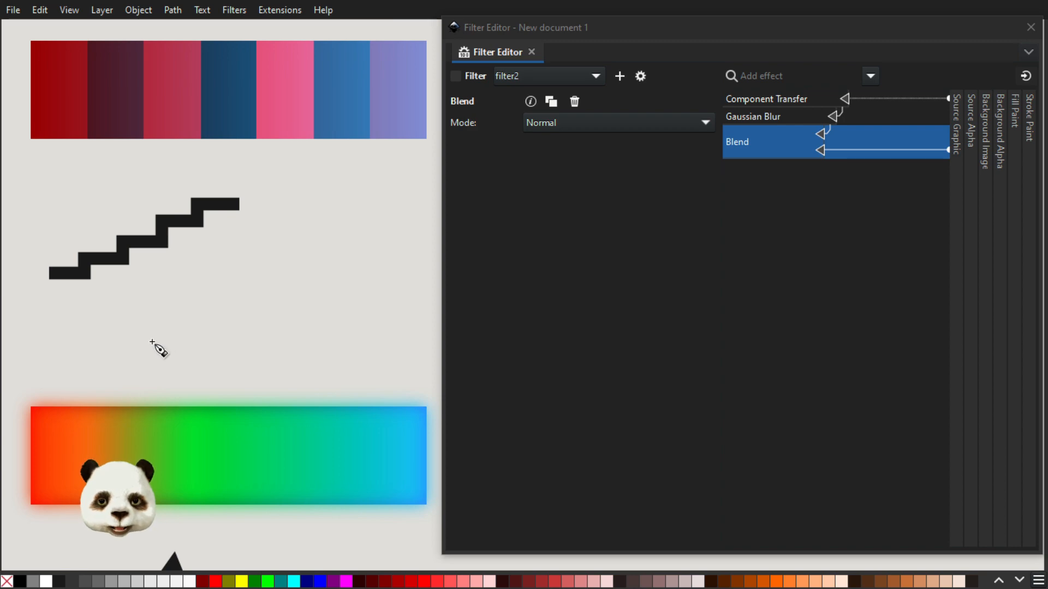
key(r)
mouse_move(143, 328)
mouse_down()
mouse_move(321, 565)
mouse_move(299, 558)
mouse_up()
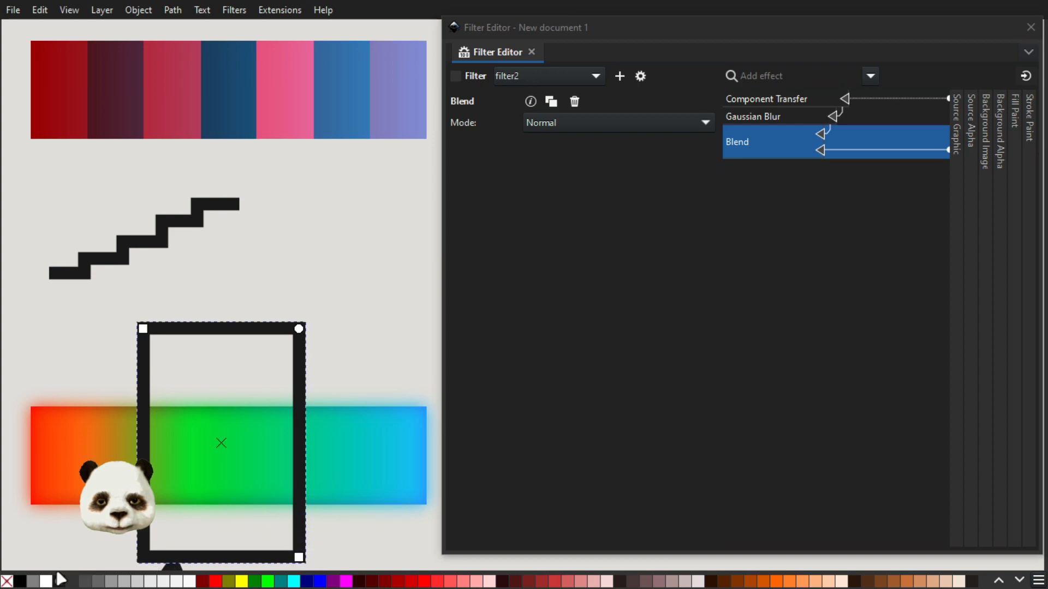
click(203, 582)
shift+click(7, 581)
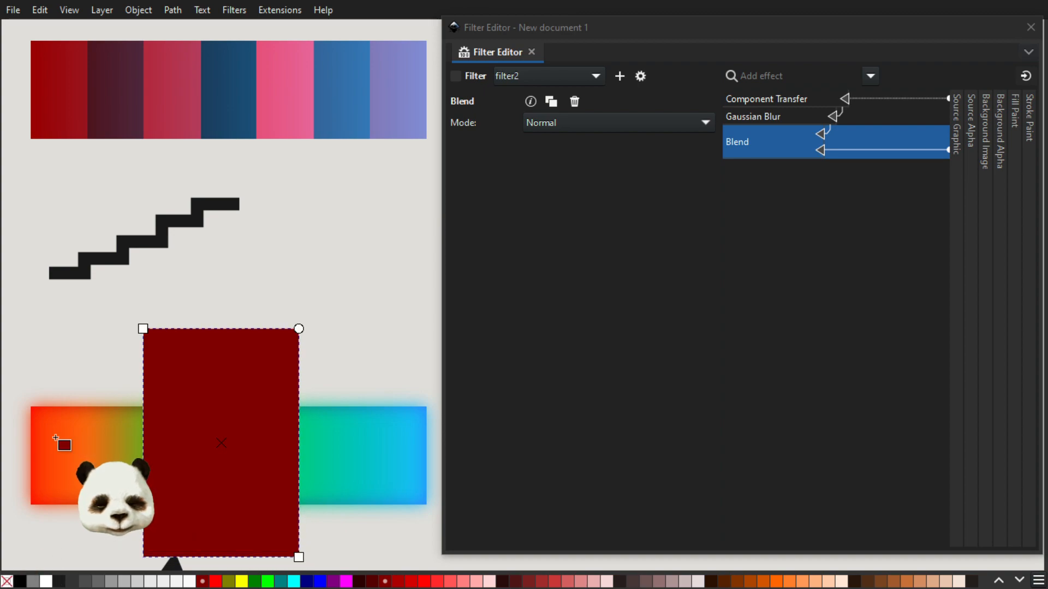
key(Page_Down)
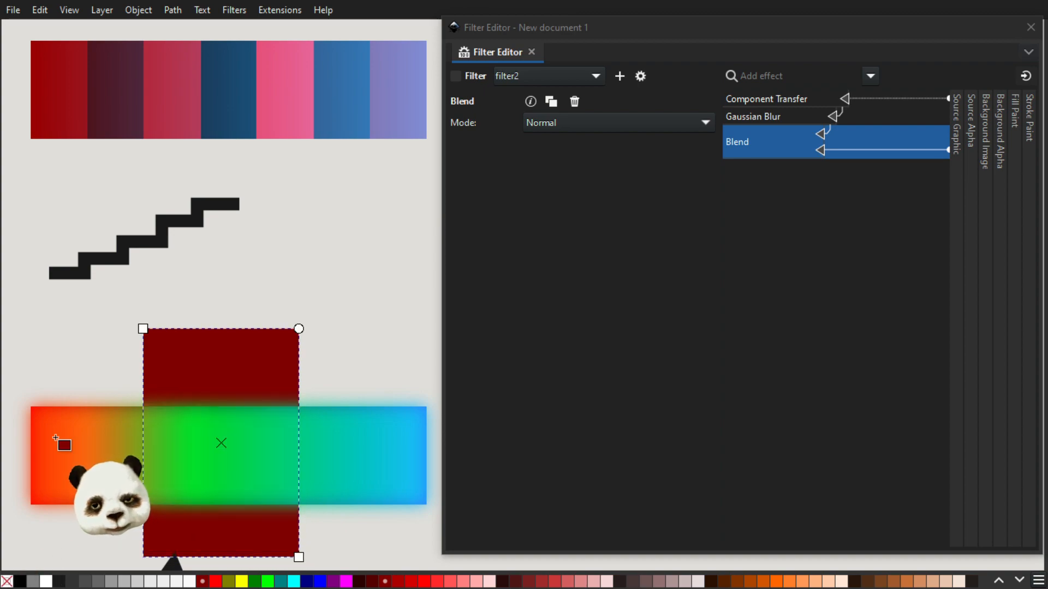
Connect the second Blend input of the gradient rectangle's filter to Background Image and set the blend mode to Color Burn.
key(s)
click(330, 423)
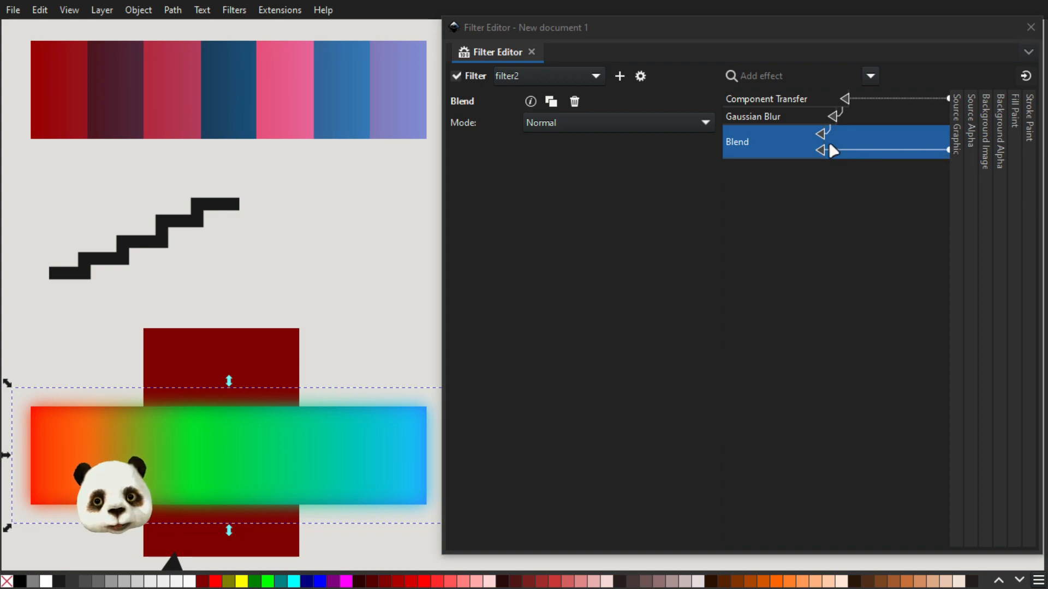
drag(817, 139, 987, 151)
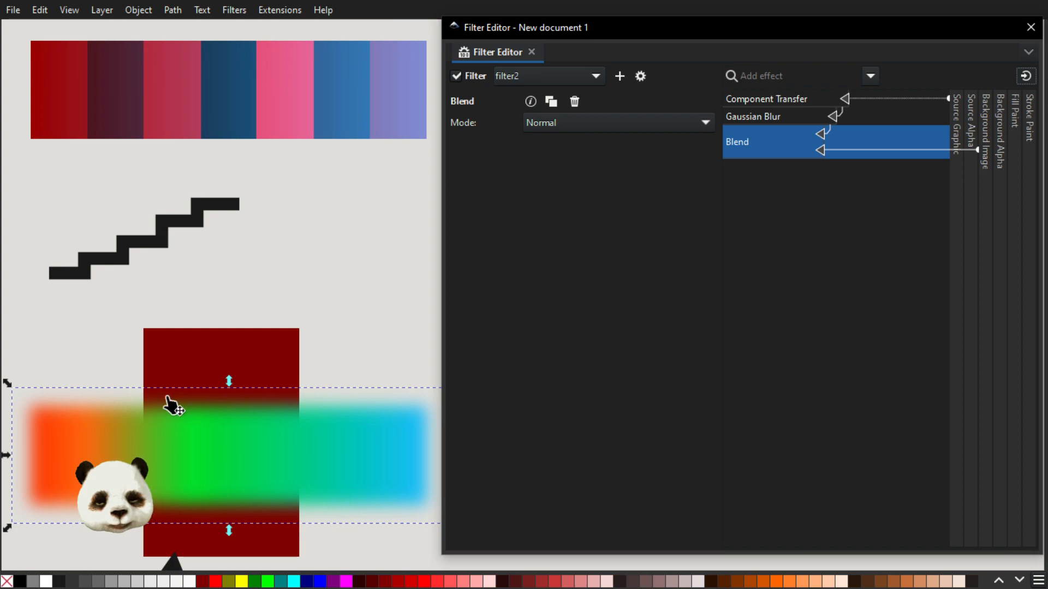
click(593, 124)
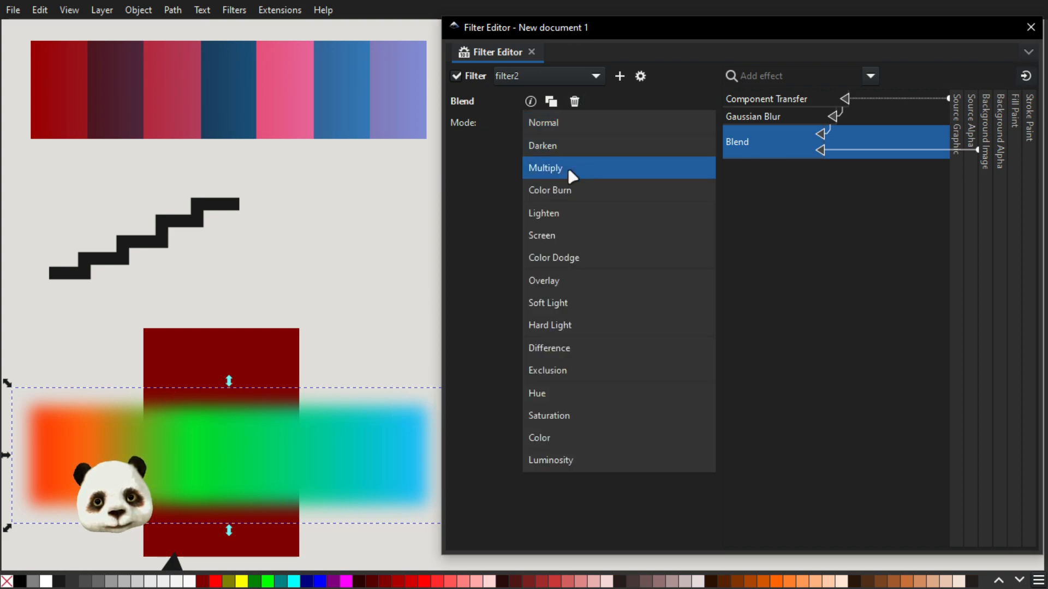
click(569, 187)
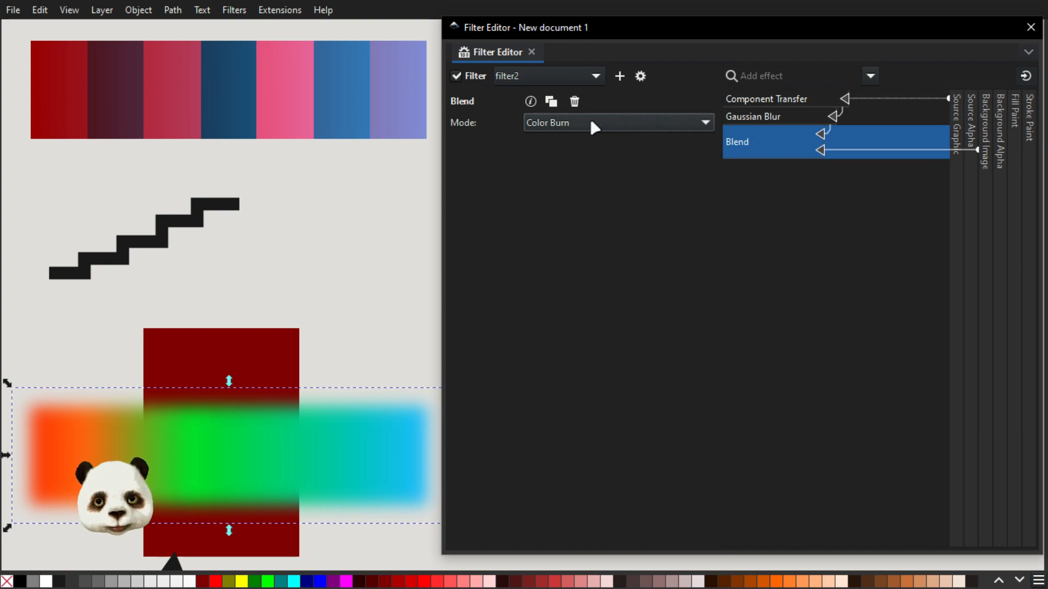
Reconnect the second Blend input to Source Graphic and try the Color Dodge and Overlay modes.
drag(821, 152, 953, 145)
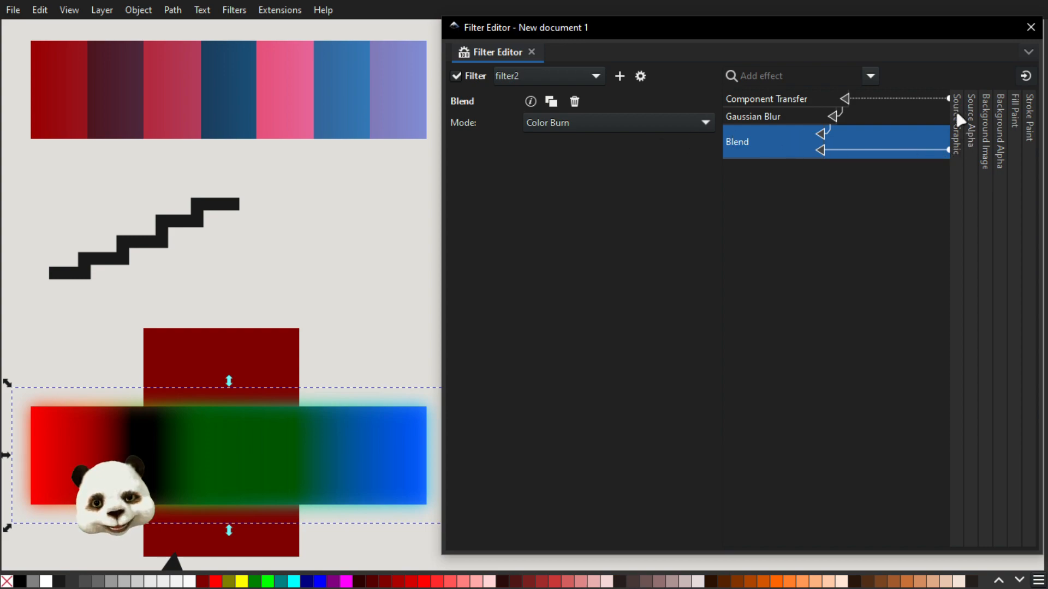
click(573, 124)
click(588, 182)
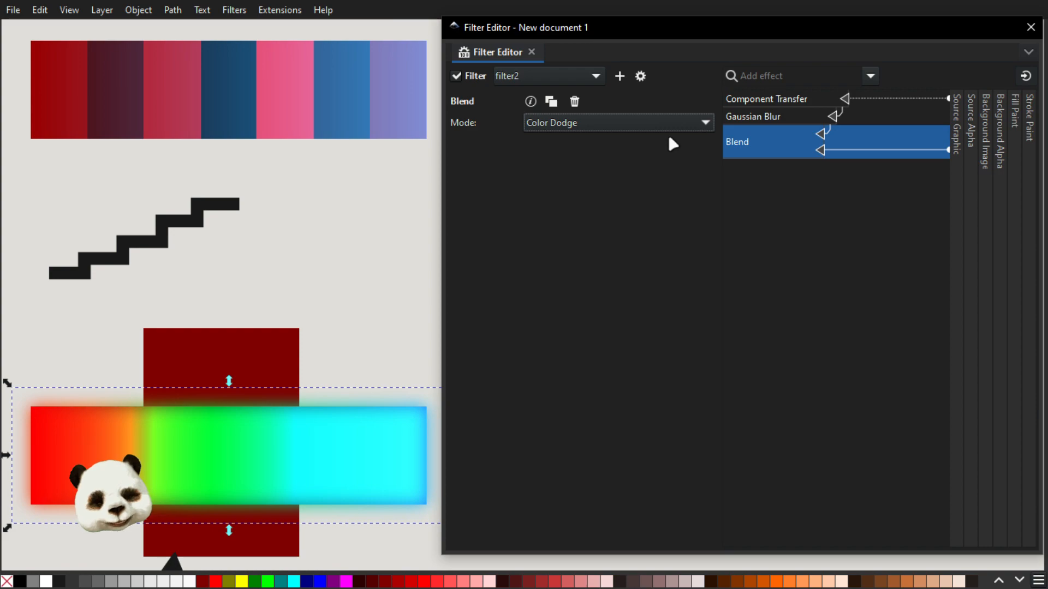
click(679, 124)
click(621, 143)
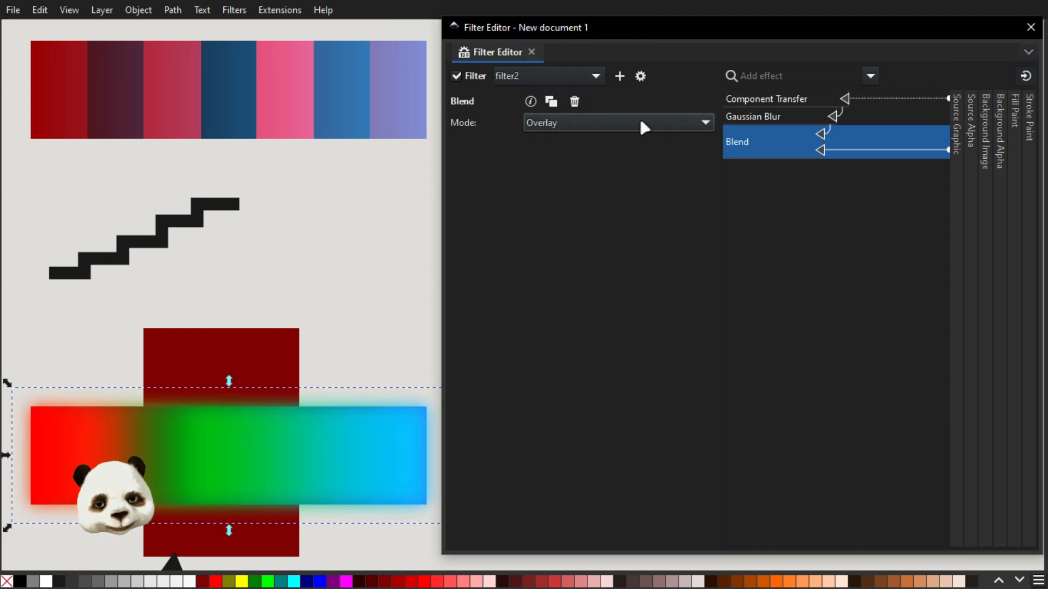
Try the Exclusion and Color blend modes, and set the Blend mode to Lighten.
click(639, 122)
click(590, 211)
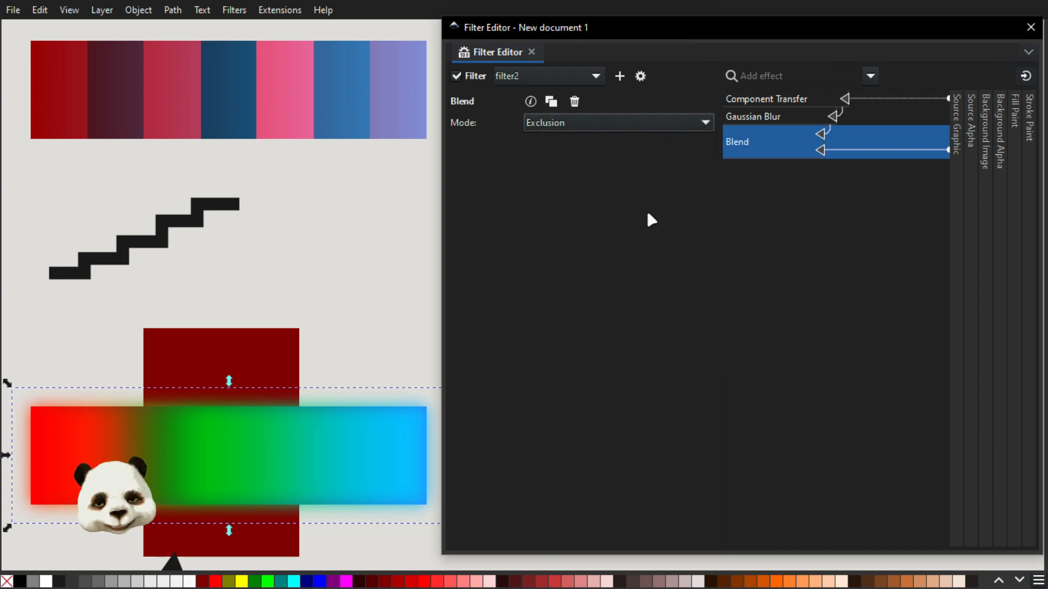
key(Down)
key(Down)
key(Down)
key(Down)
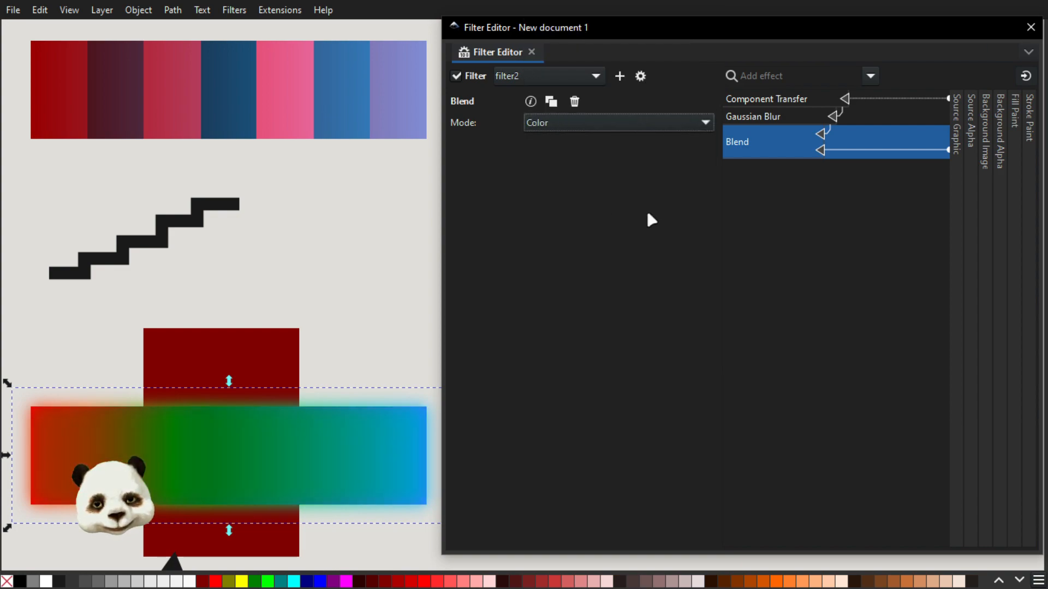
key(Up)
key(Up)
key(Up)
key(Up)
key(Up)
key(Up)
key(Up)
key(Up)
key(Up)
key(Up)
key(Up)
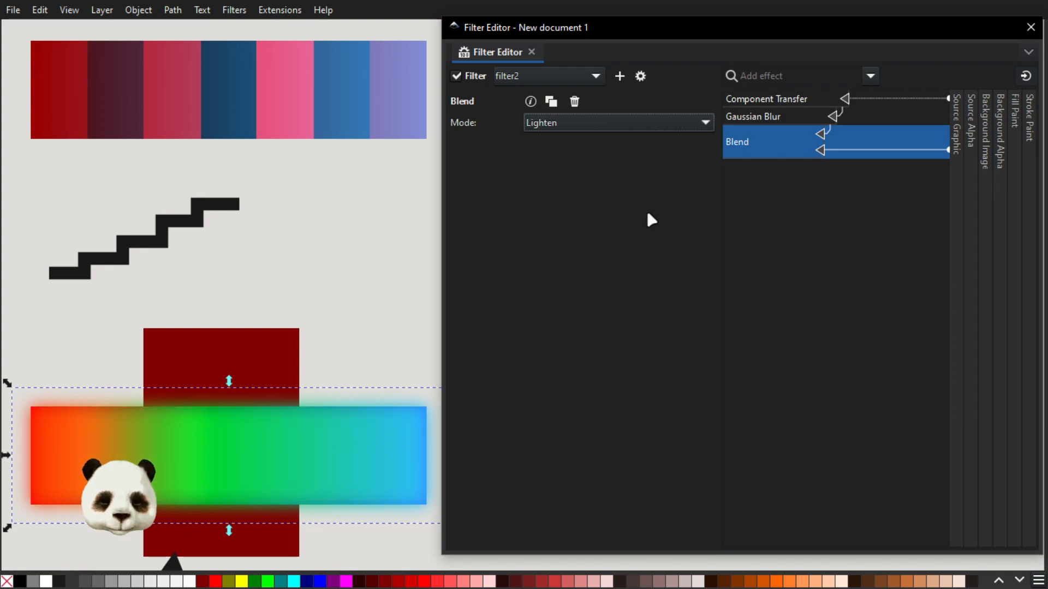
Add a Composite effect after Blend and connect its second input first to Source Graphic, then to Background Image.
click(871, 76)
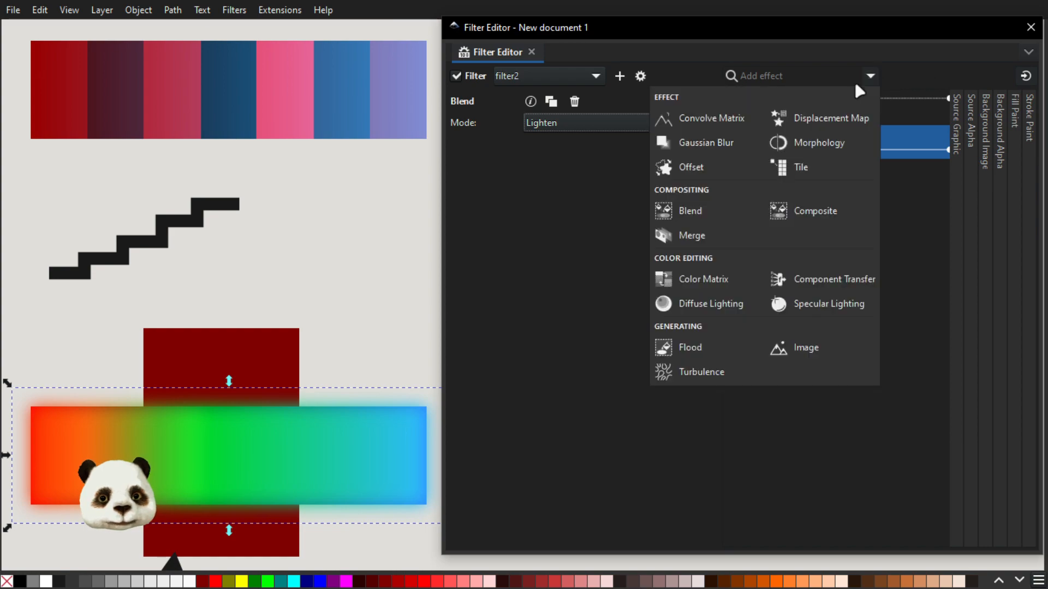
click(808, 216)
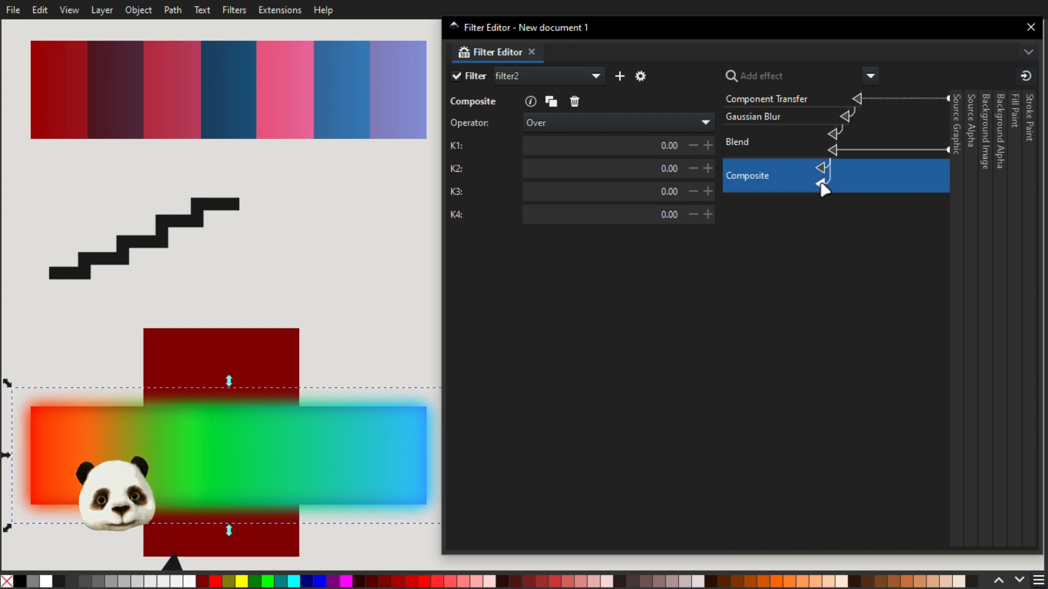
drag(820, 184, 954, 176)
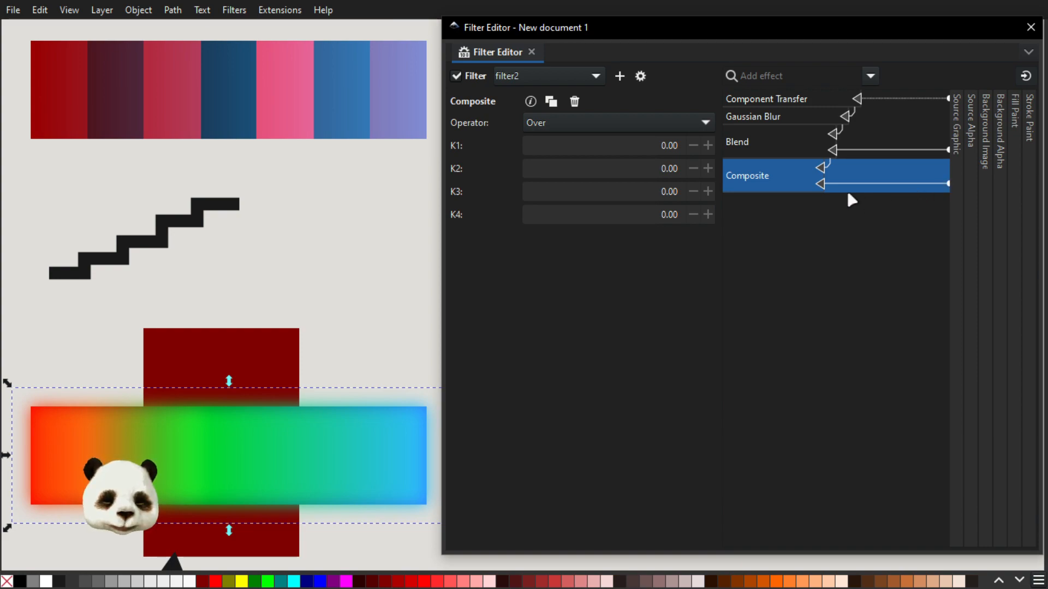
drag(825, 188, 990, 189)
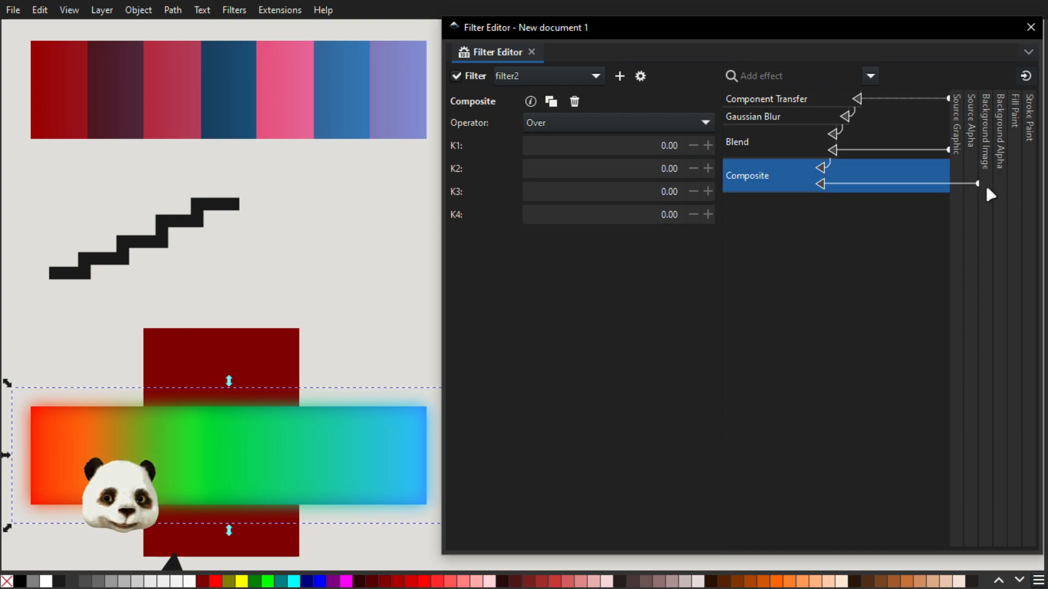
Remove the Composite and Blend effects from the filter, and delete the dark red rectangle behind the gradient.
right_click(765, 177)
click(811, 215)
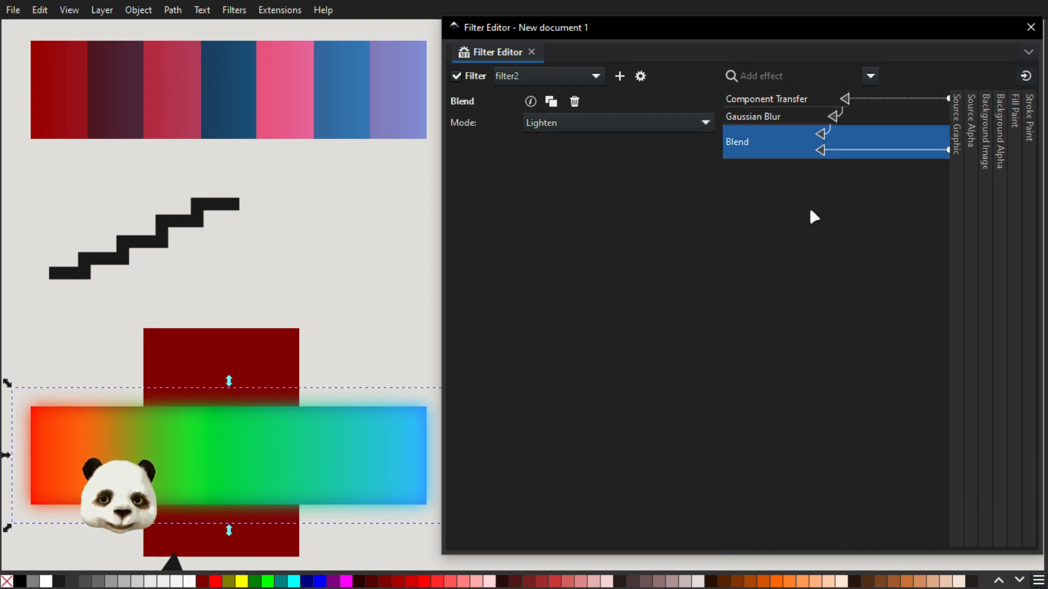
right_click(762, 142)
click(797, 176)
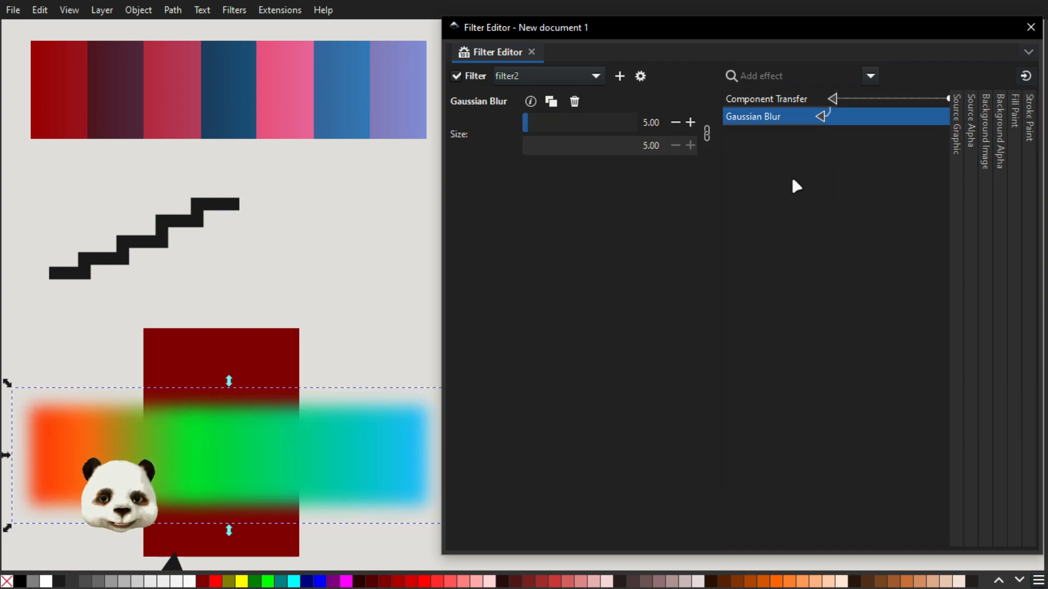
click(241, 343)
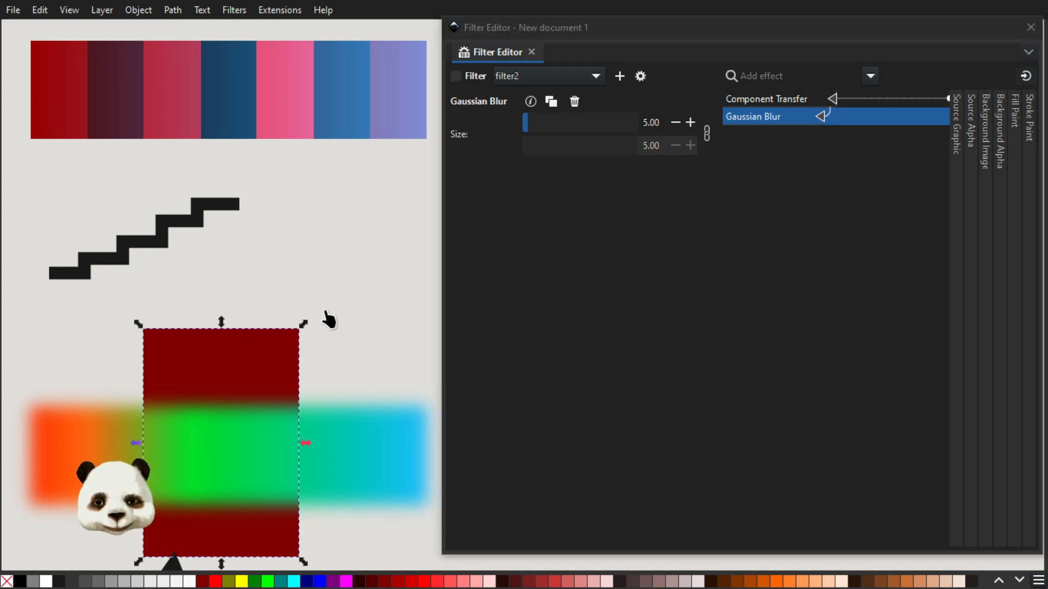
key(Delete)
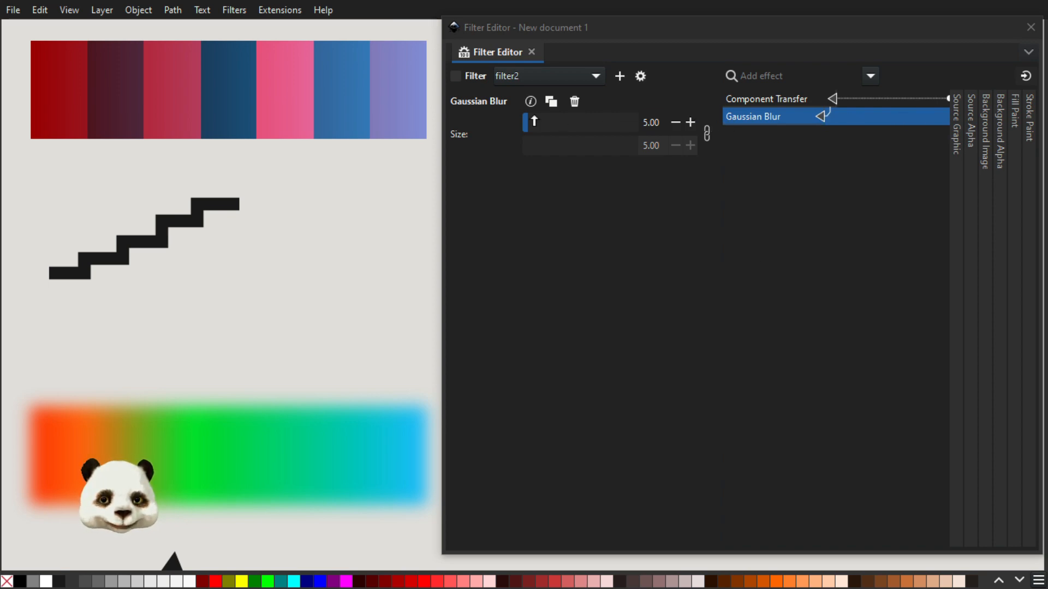
Increase the Gaussian Blur size to 15.89.
click(515, 118)
drag(514, 117, 903, 220)
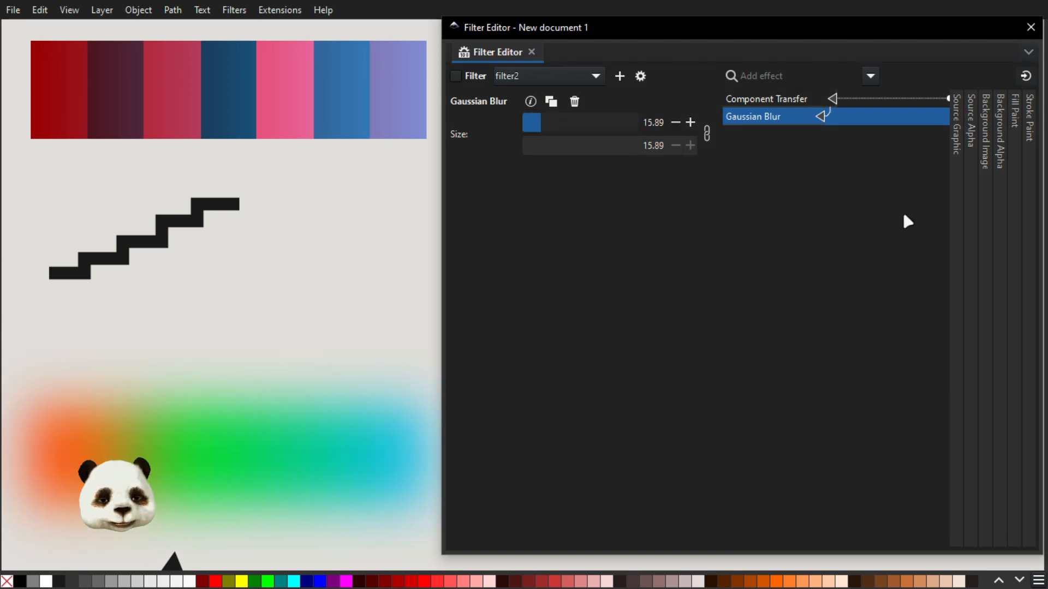